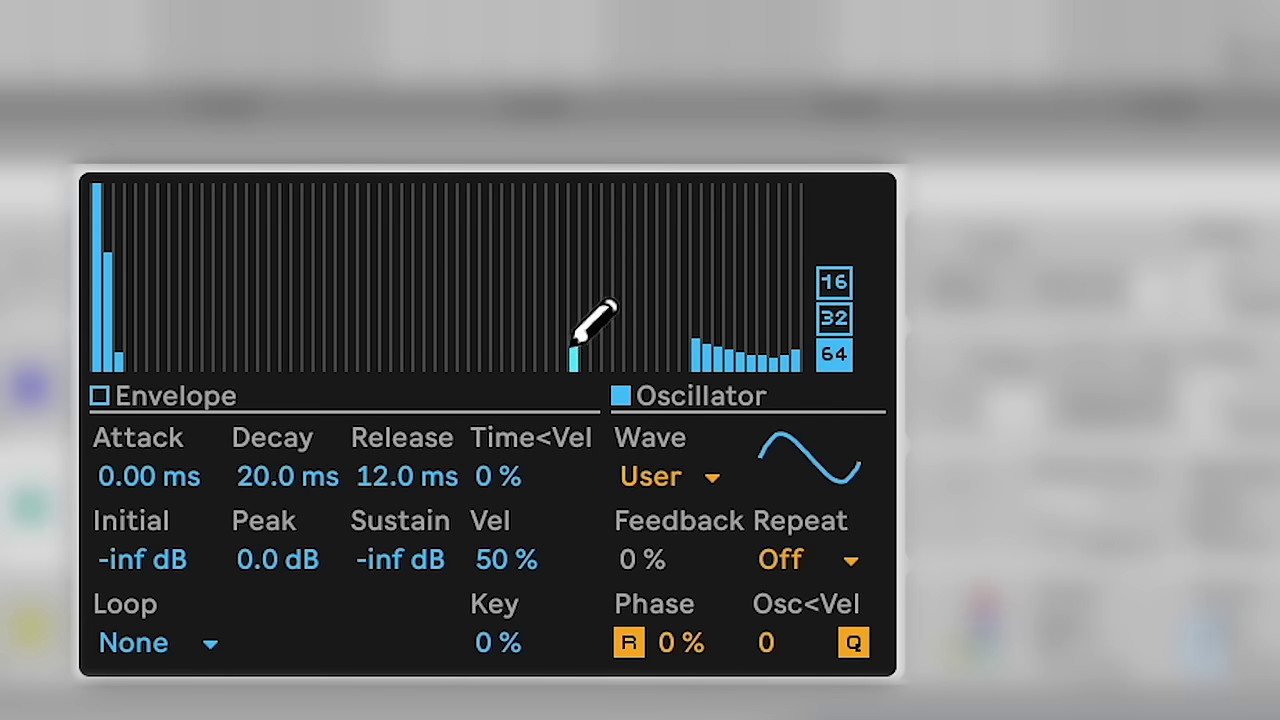
Draw small clusters of lower-middle and upper-middle harmonics into oscillator B's 64-partial User waveform
mouse_move(573, 342)
left_mouse_down()
mouse_move(574, 237)
mouse_move(580, 291)
mouse_move(565, 326)
mouse_move(563, 240)
left_mouse_up()
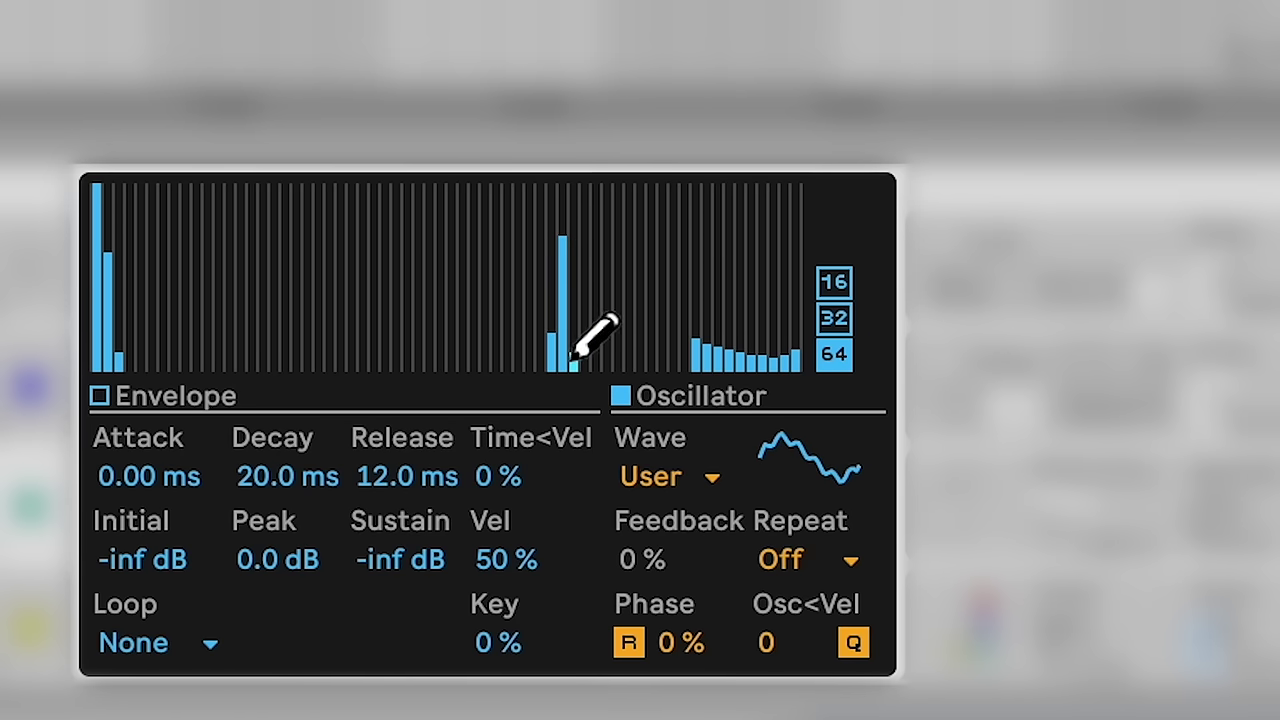
left_click_drag(577, 345, 538, 288)
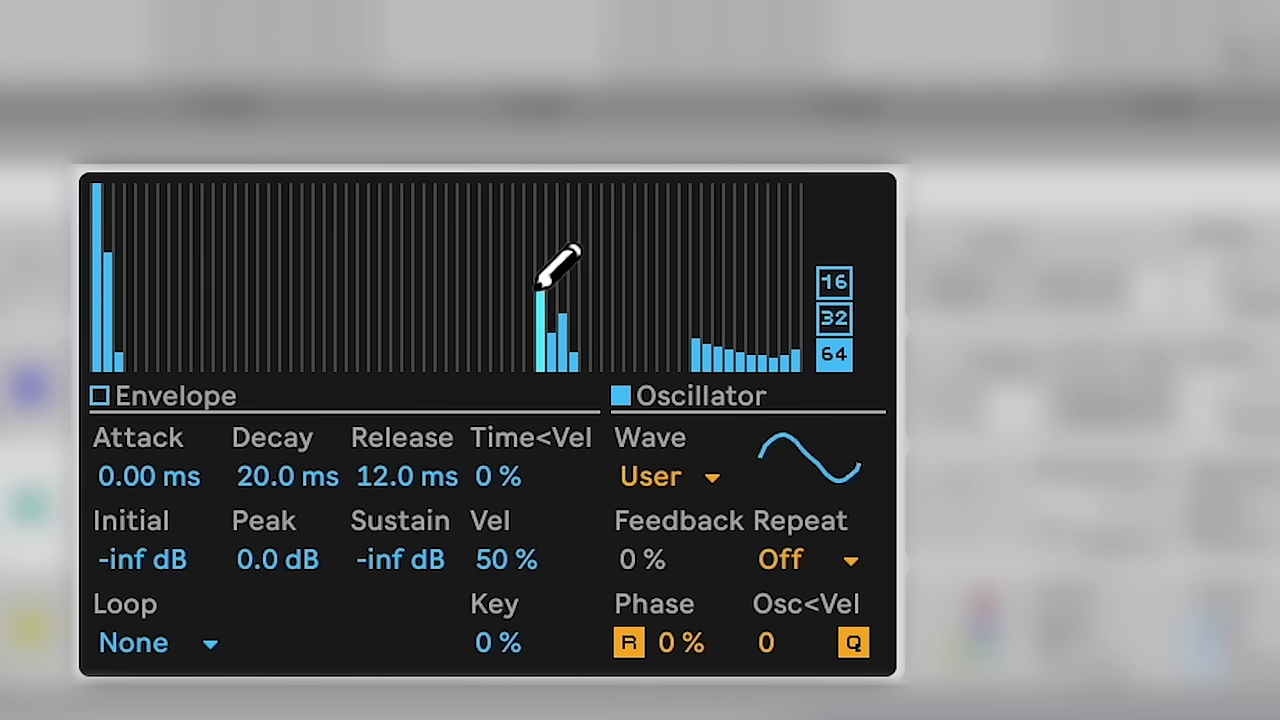
left_click_drag(296, 312, 286, 262)
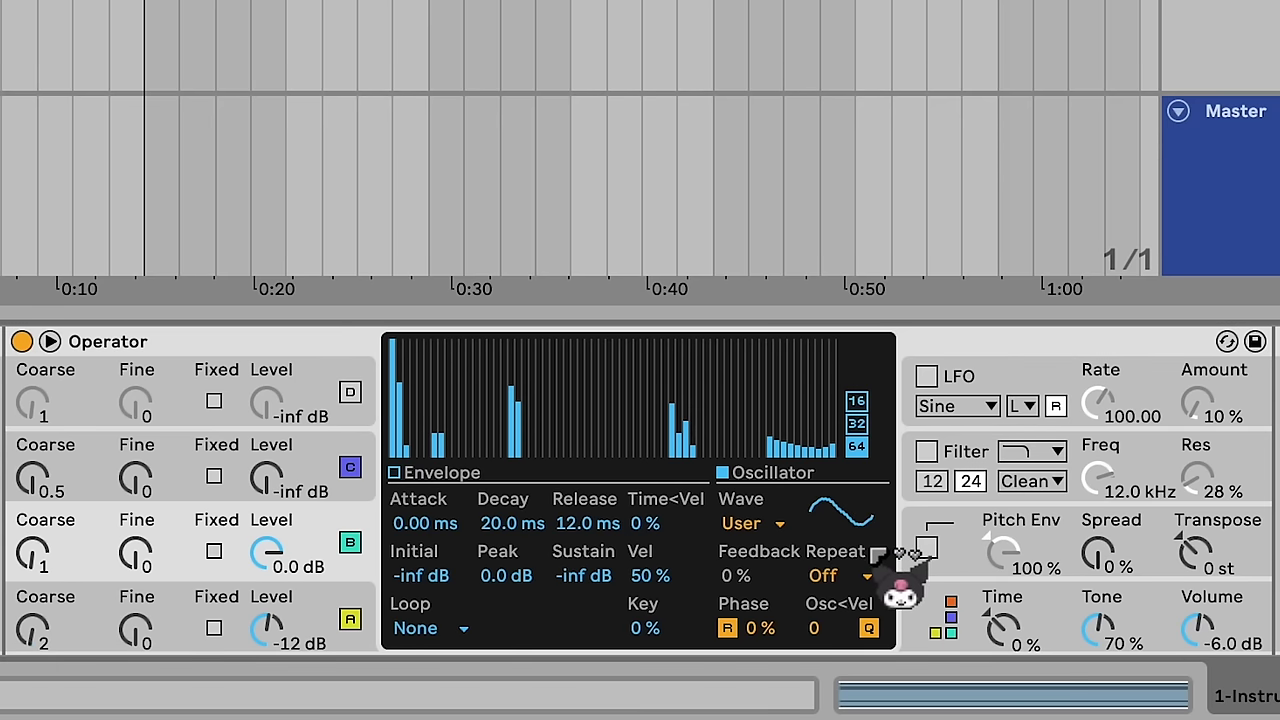
Set oscillator C's envelope sustain to -inf dB and its release to 12 ms
left_click(80, 462)
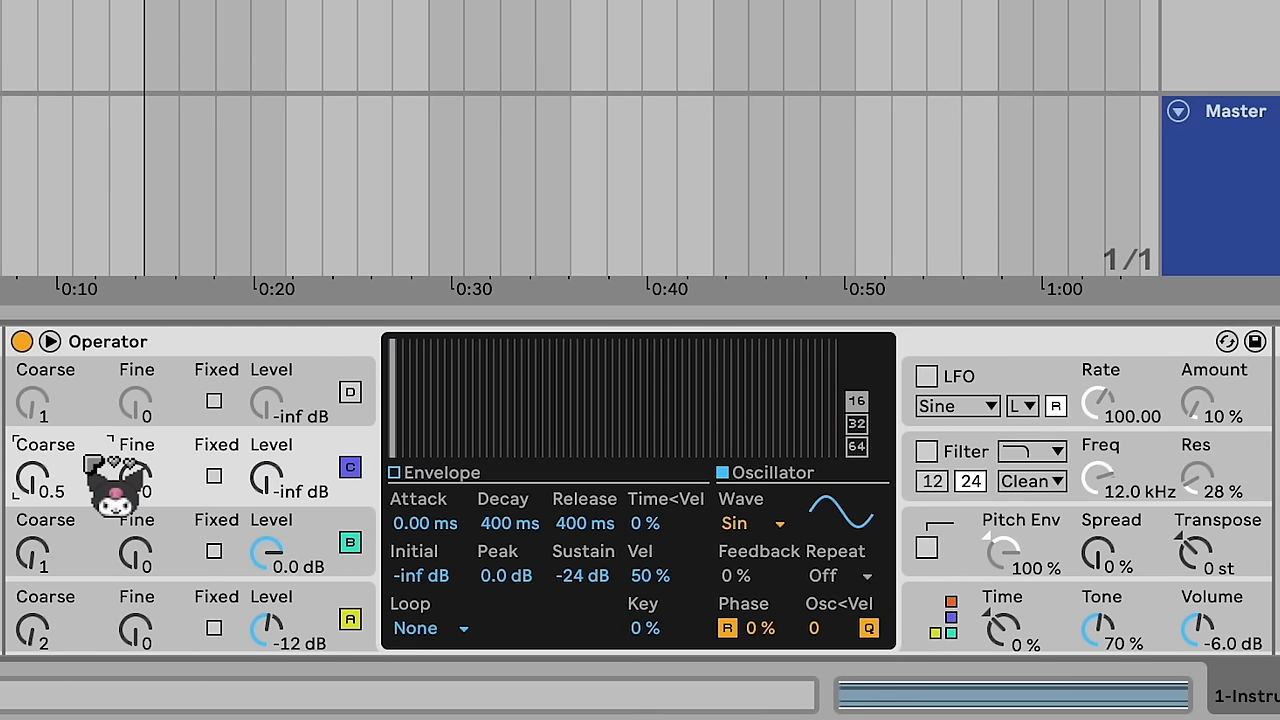
left_click(443, 471)
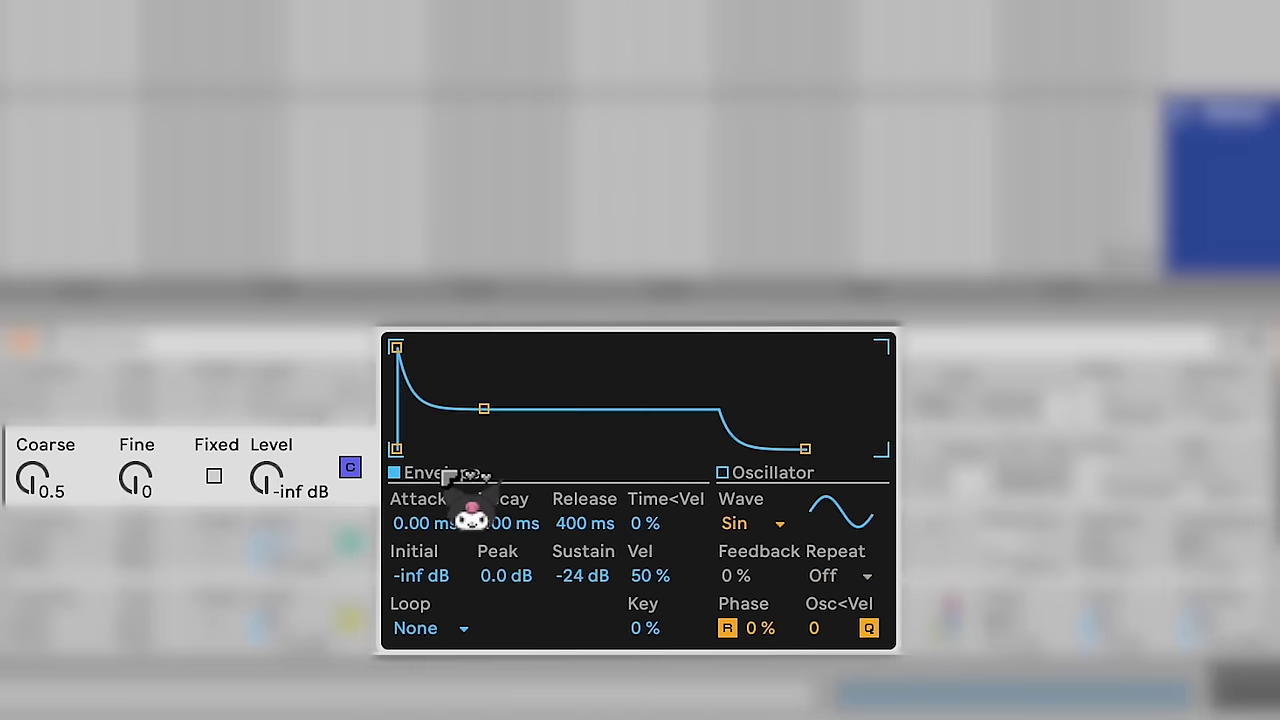
left_click_drag(583, 576, 583, 640)
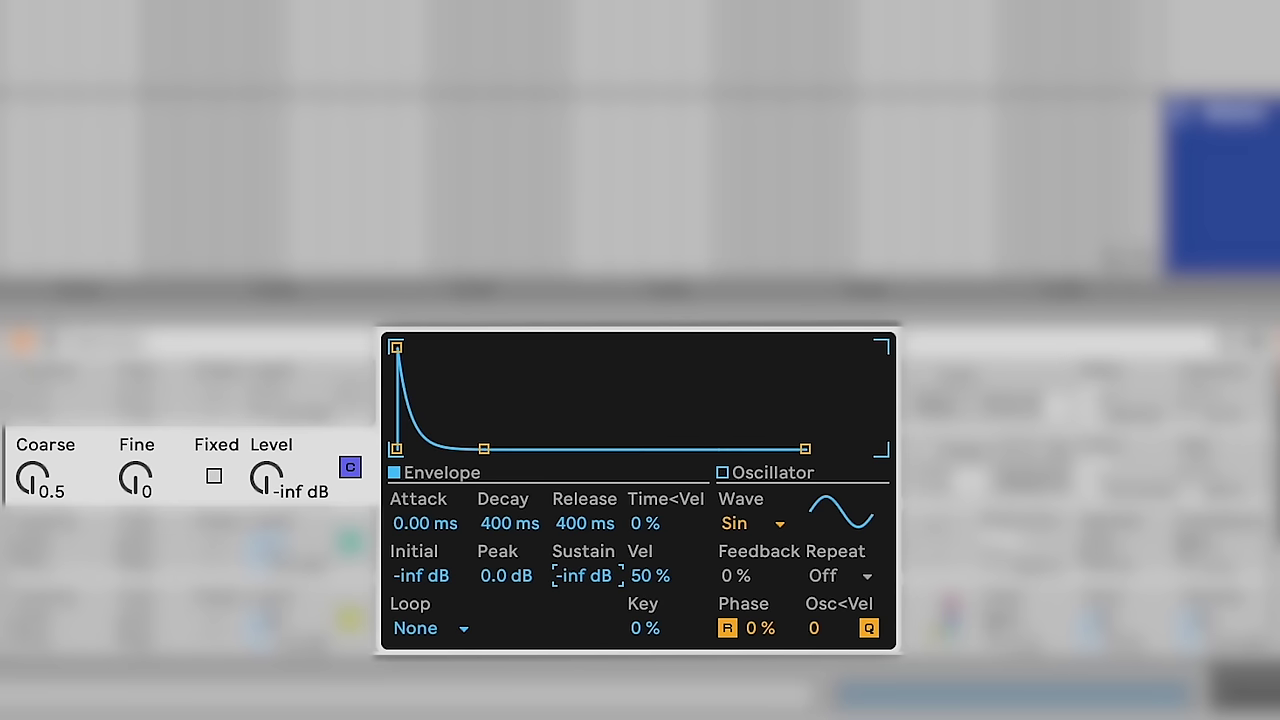
left_click(612, 523)
type("12.")
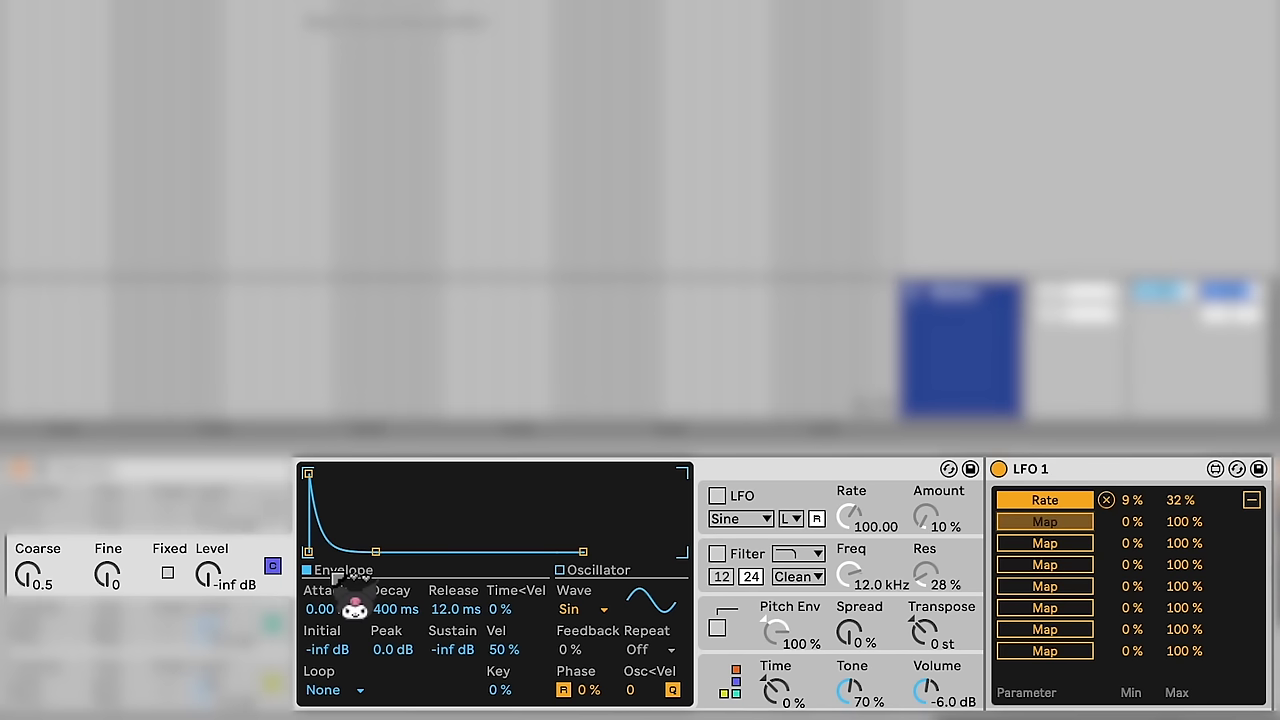
Map LFO 1's second target to oscillator C's level
left_click(230, 578)
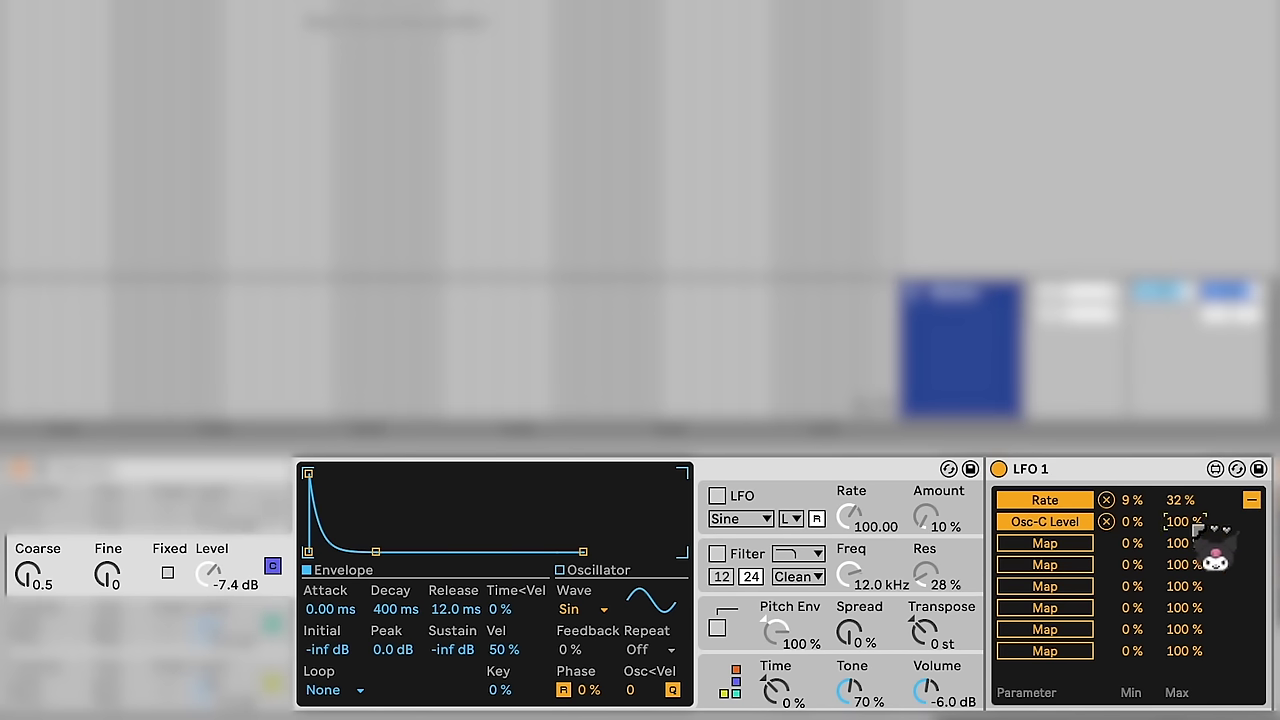
left_click(1252, 501)
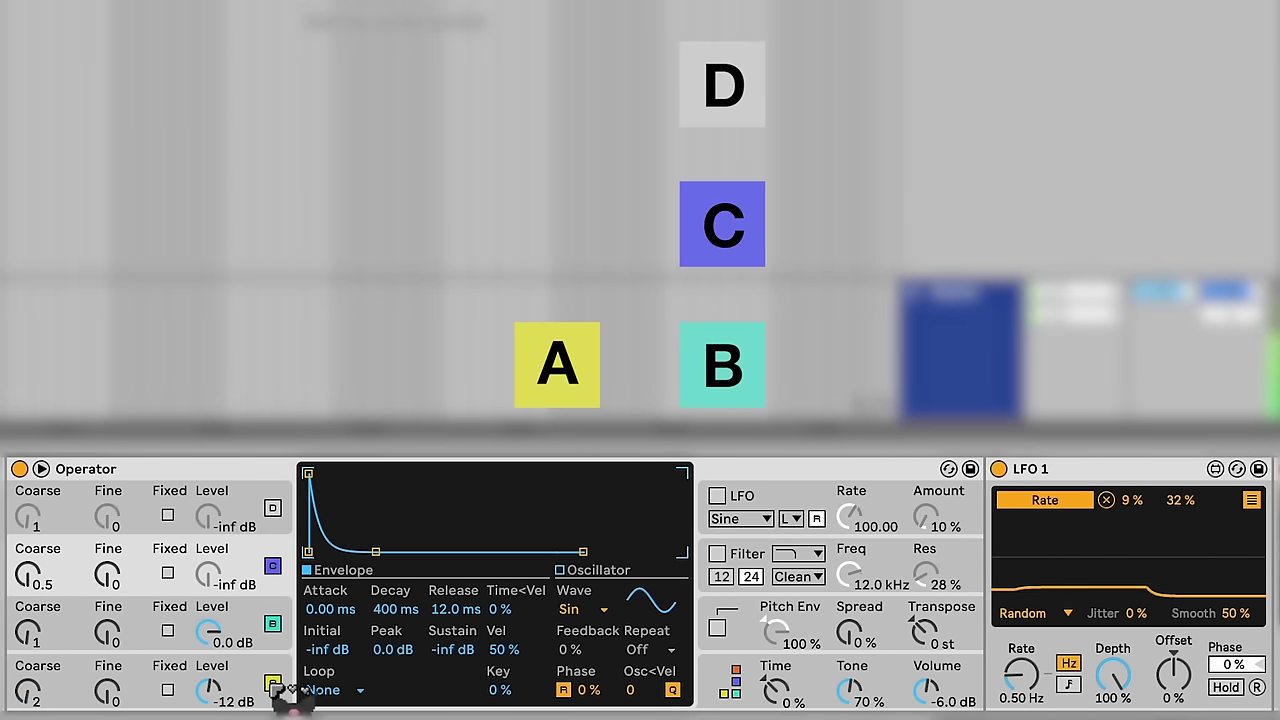
Switch oscillator B off and back on and mute oscillator A to audition the oscillators separately
left_click(294, 648)
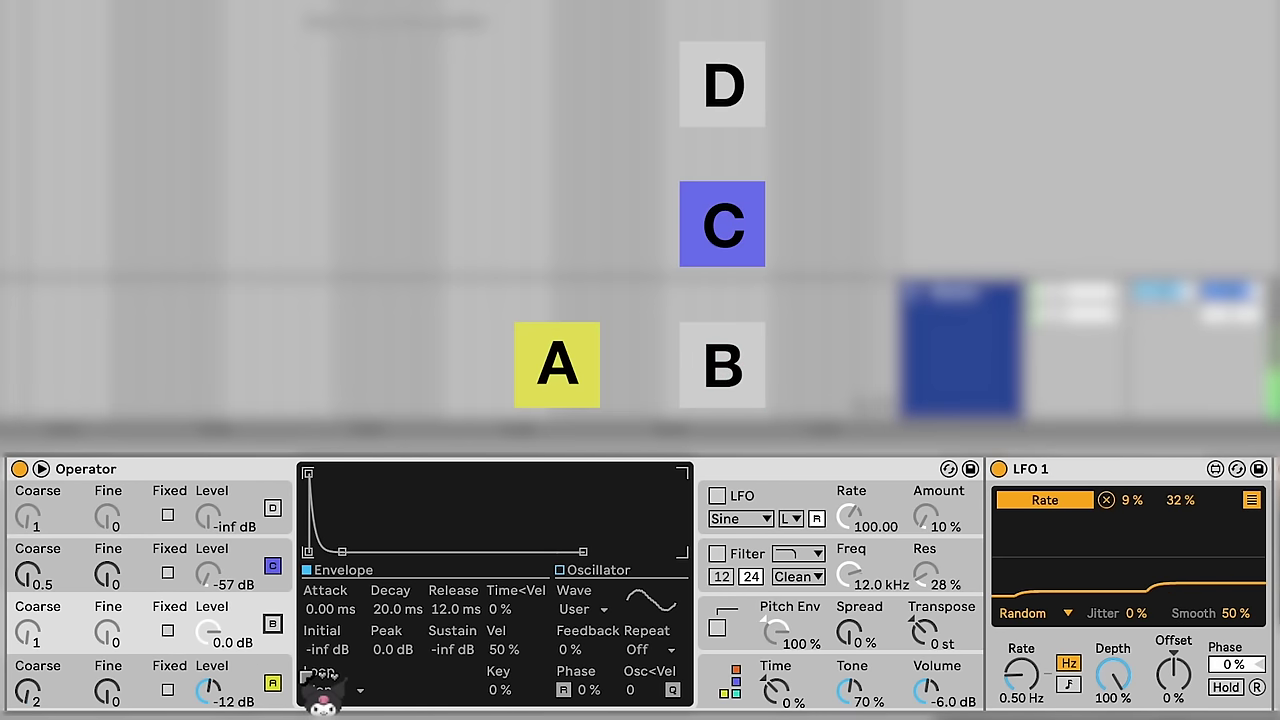
left_click(274, 683)
left_click(273, 624)
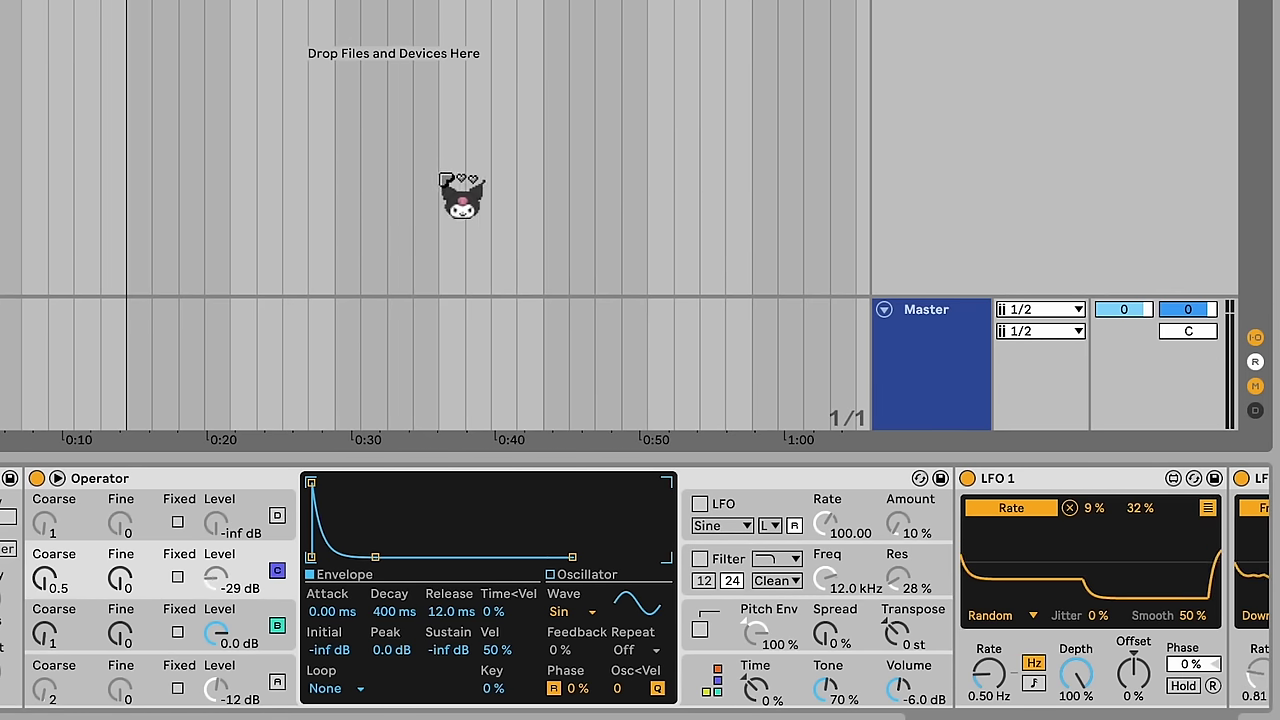
Enable Operator's filter, change its type to high-pass and set its circuit to MS2
left_click(710, 560)
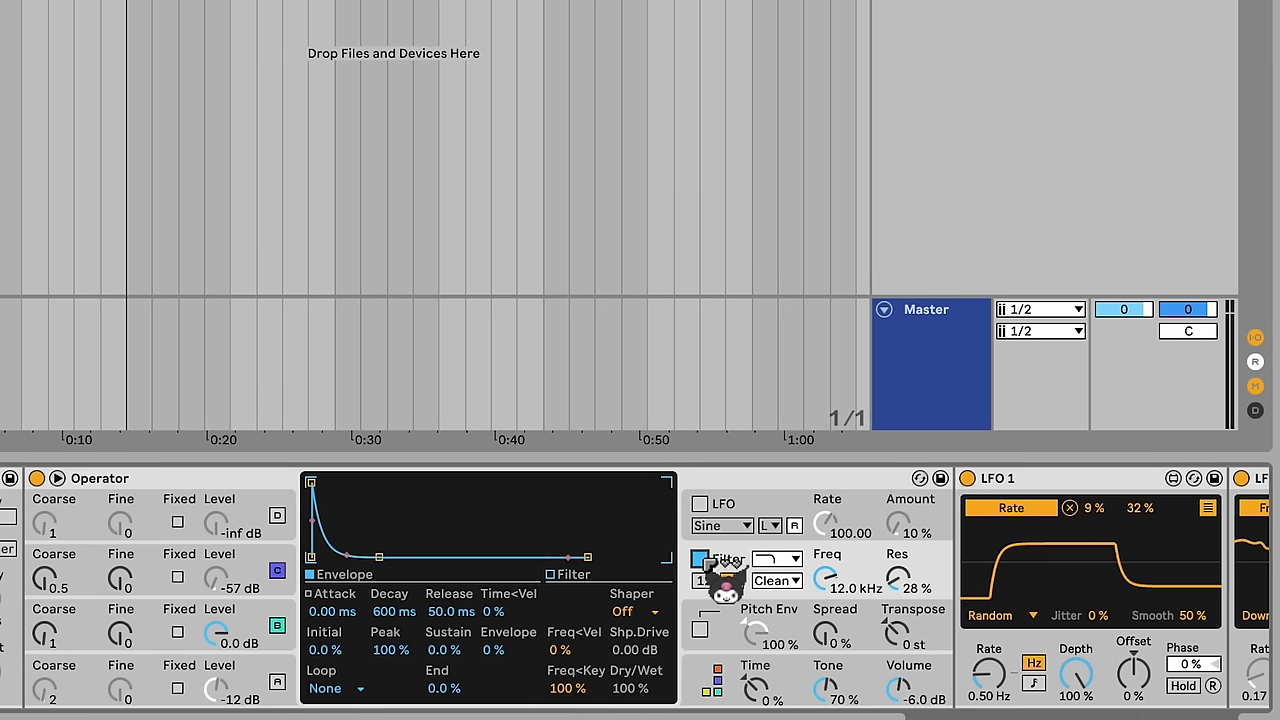
left_click(785, 558)
left_click(797, 597)
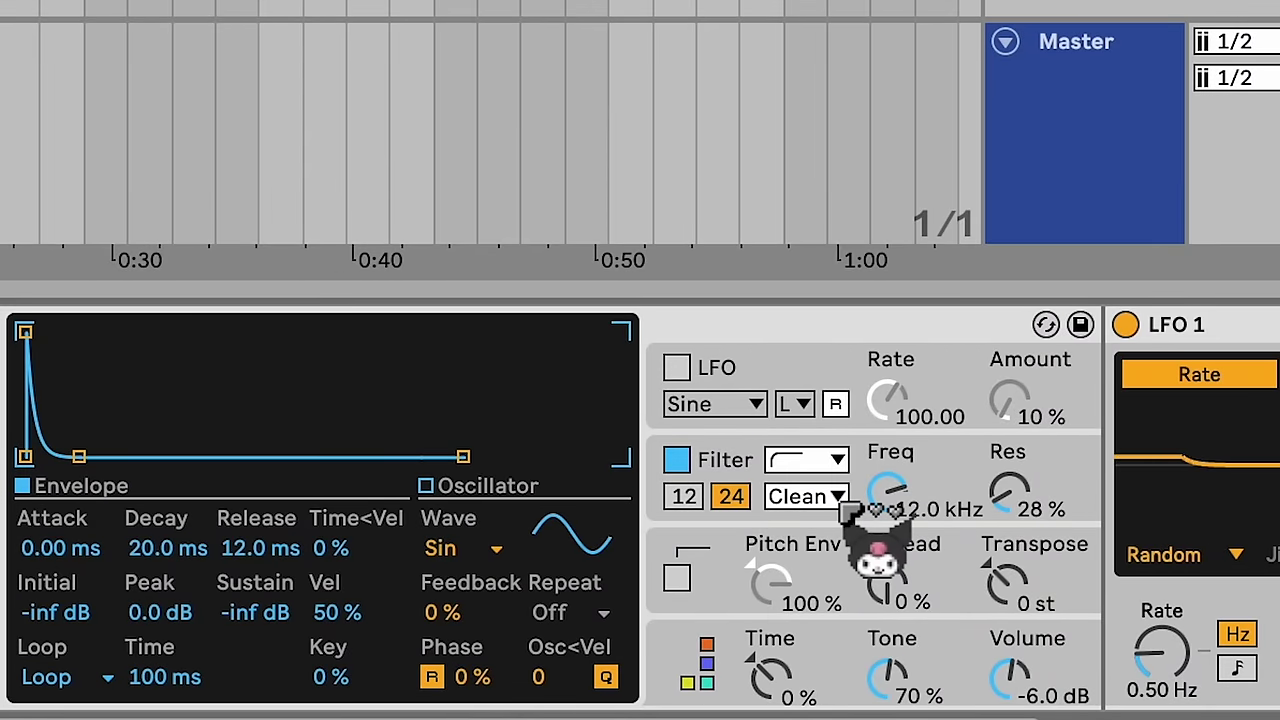
left_click(845, 506)
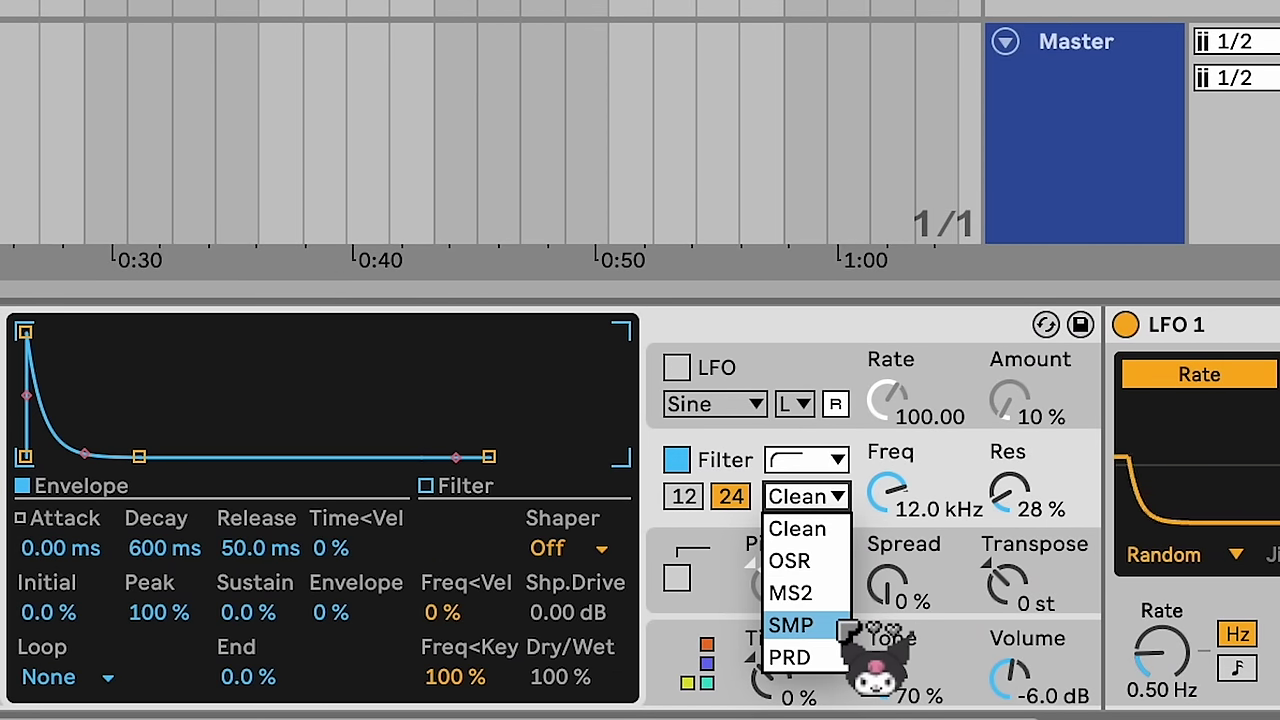
left_click(790, 592)
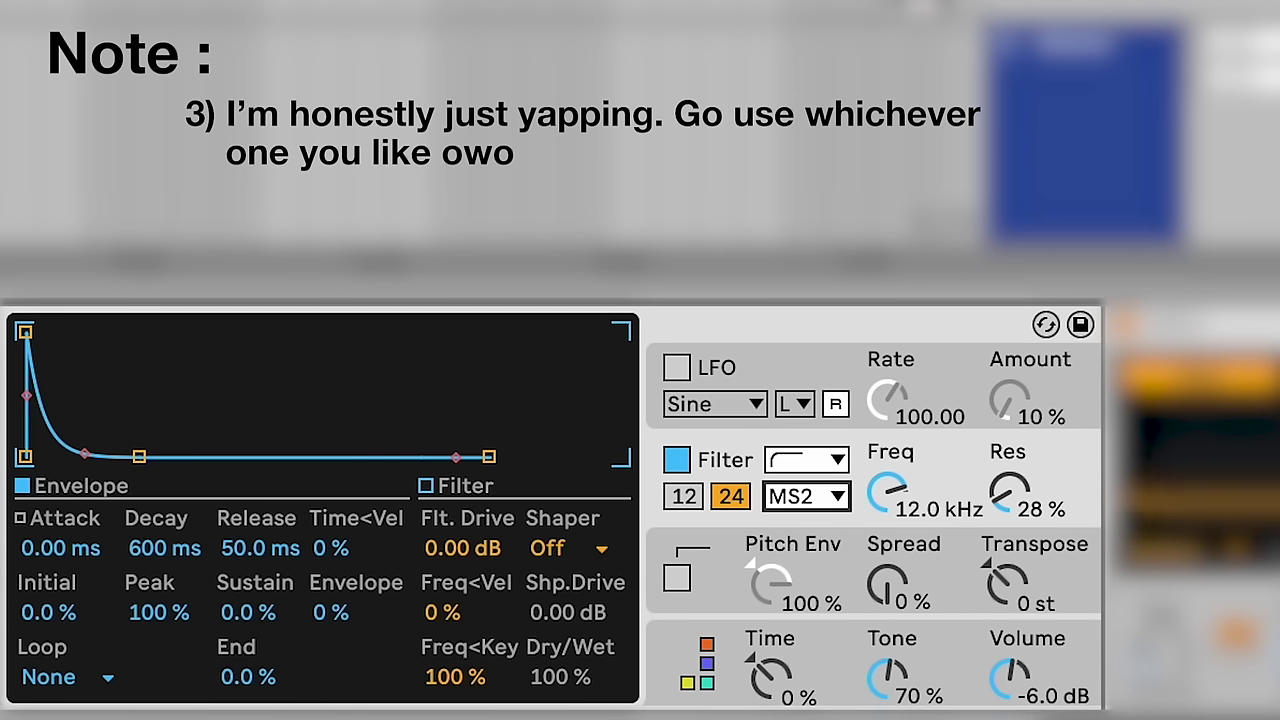
Set the filter envelope's decay to 400 ms and its release to 30 ms, with sustain at 0 %
left_click(186, 550)
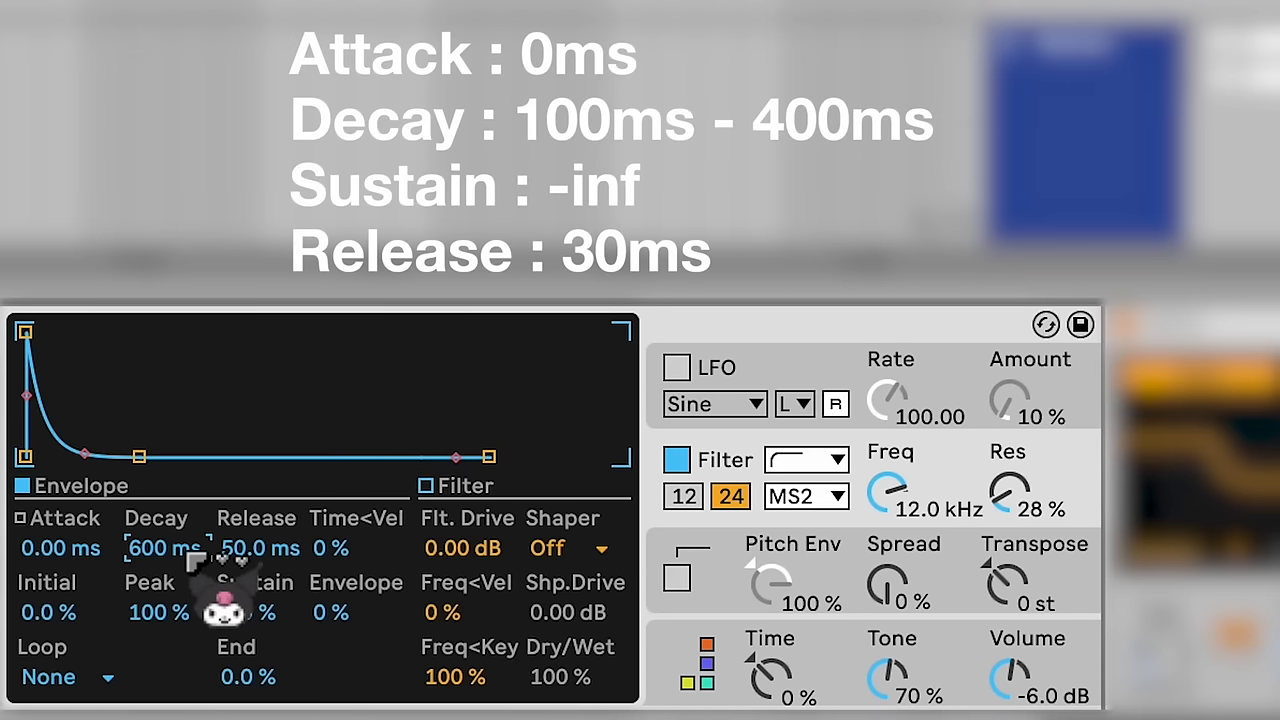
type("400")
key("Return")
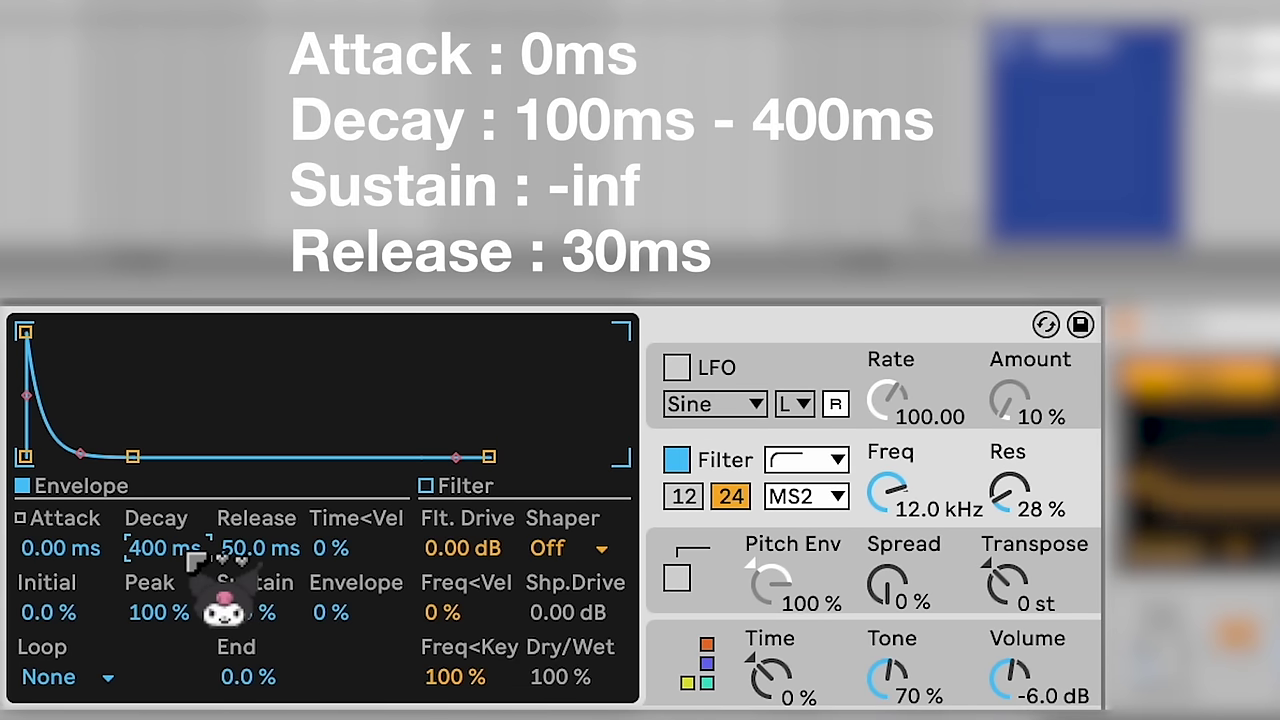
left_click(293, 545)
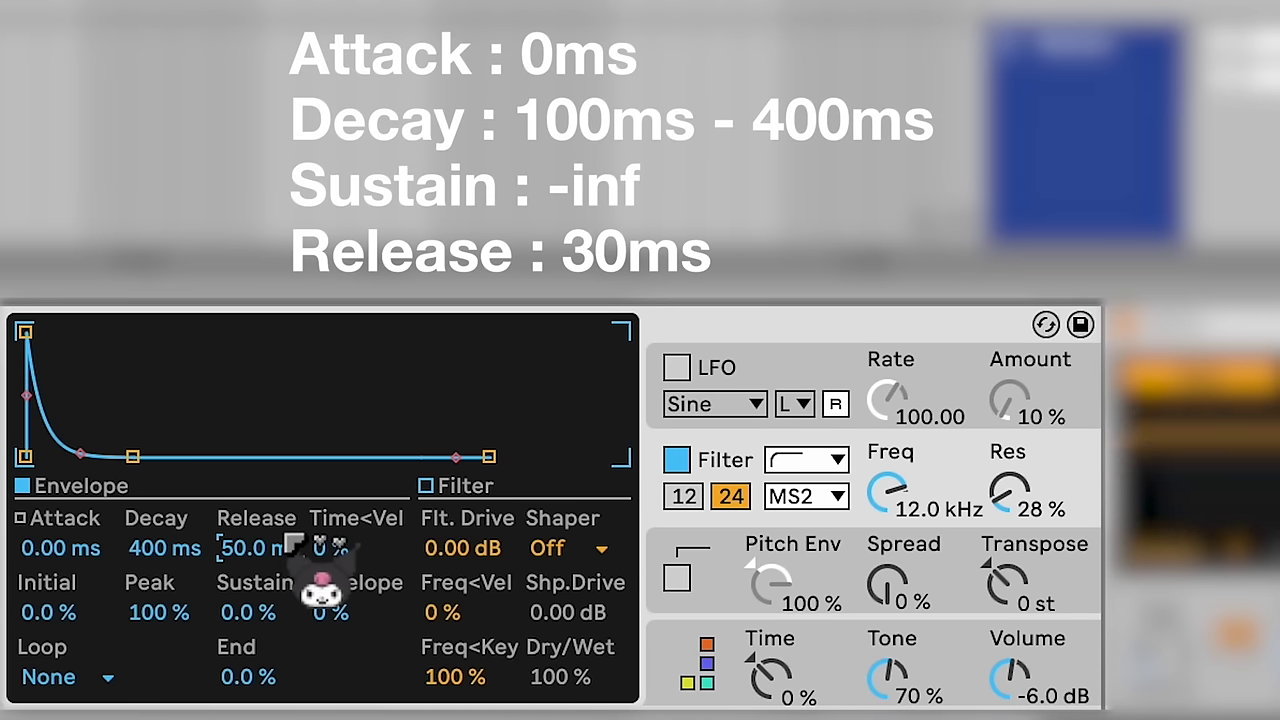
type("30")
key("Return")
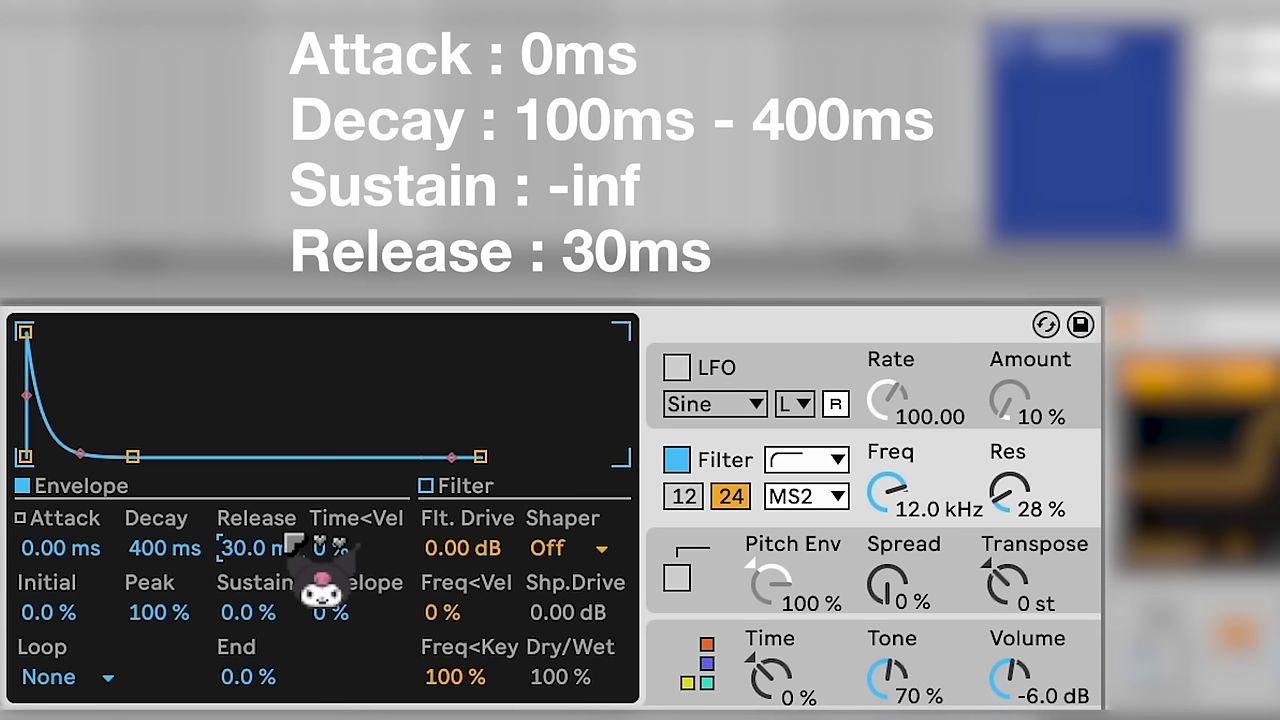
left_click_drag(252, 618, 252, 620)
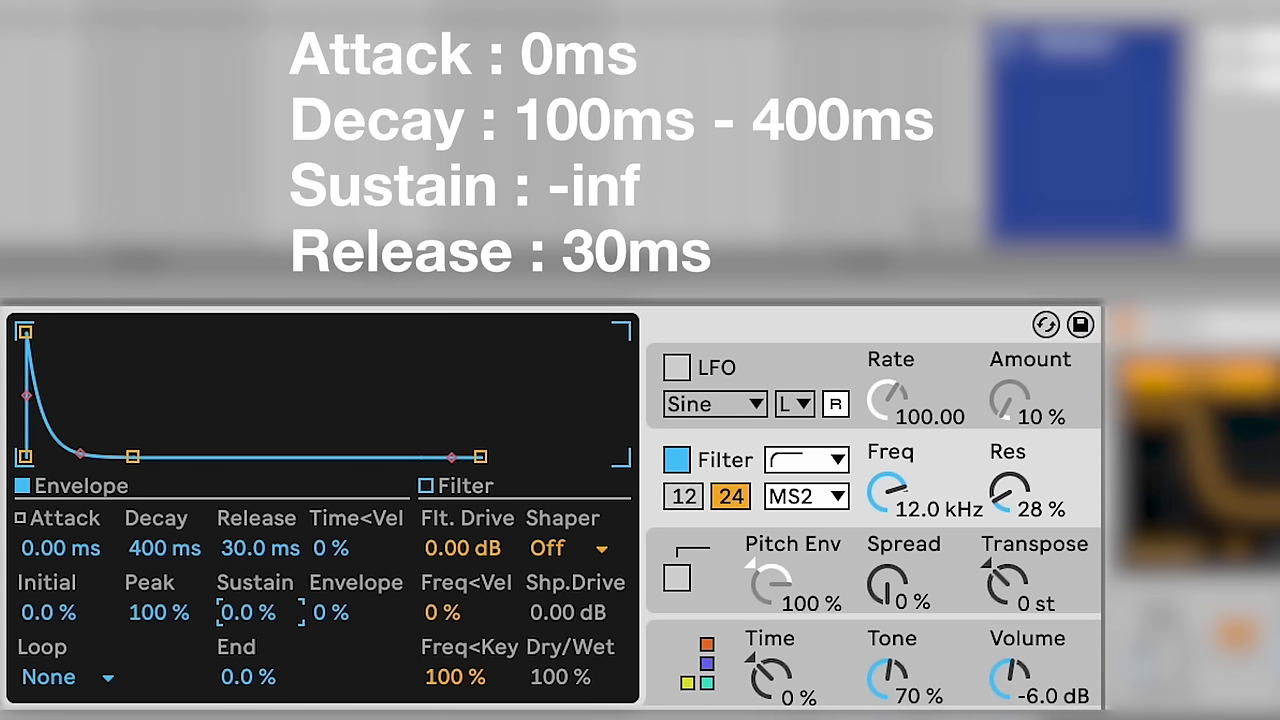
Set the filter envelope's decay to 200 ms and tune the filter to 18.5 kHz with 93 % resonance
left_click_drag(172, 550, 172, 598)
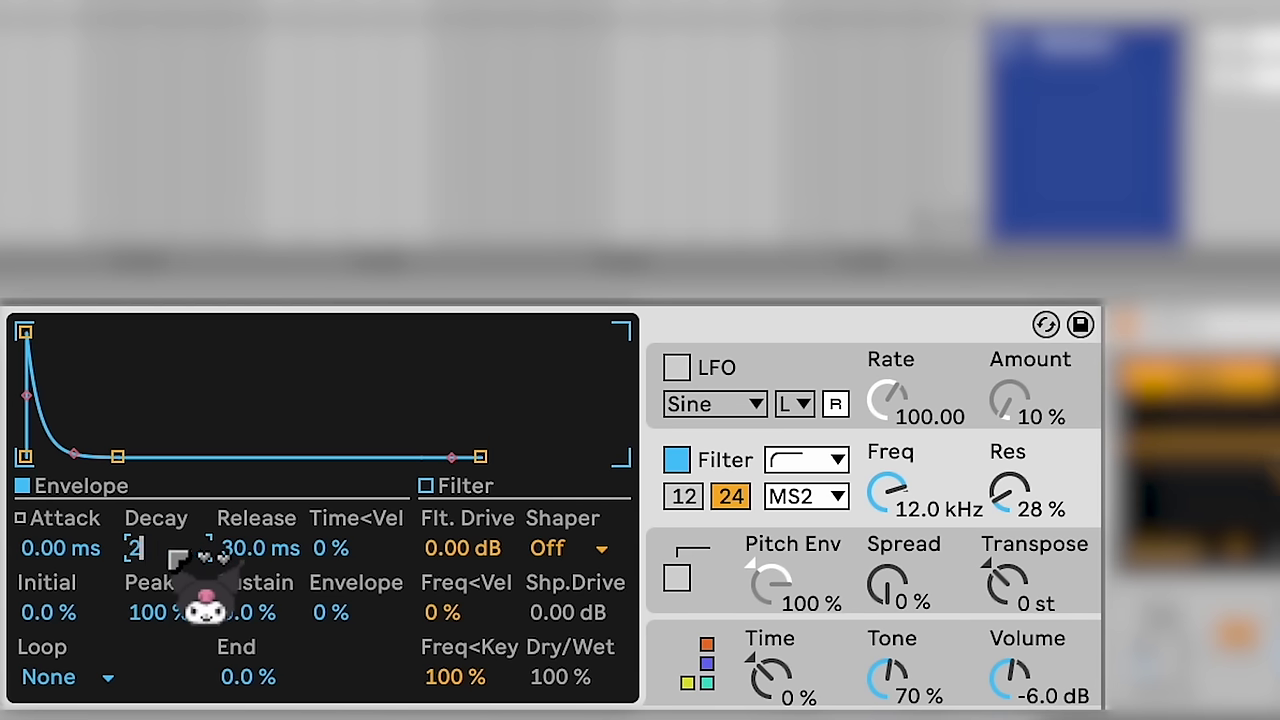
left_click_drag(206, 600, 206, 590)
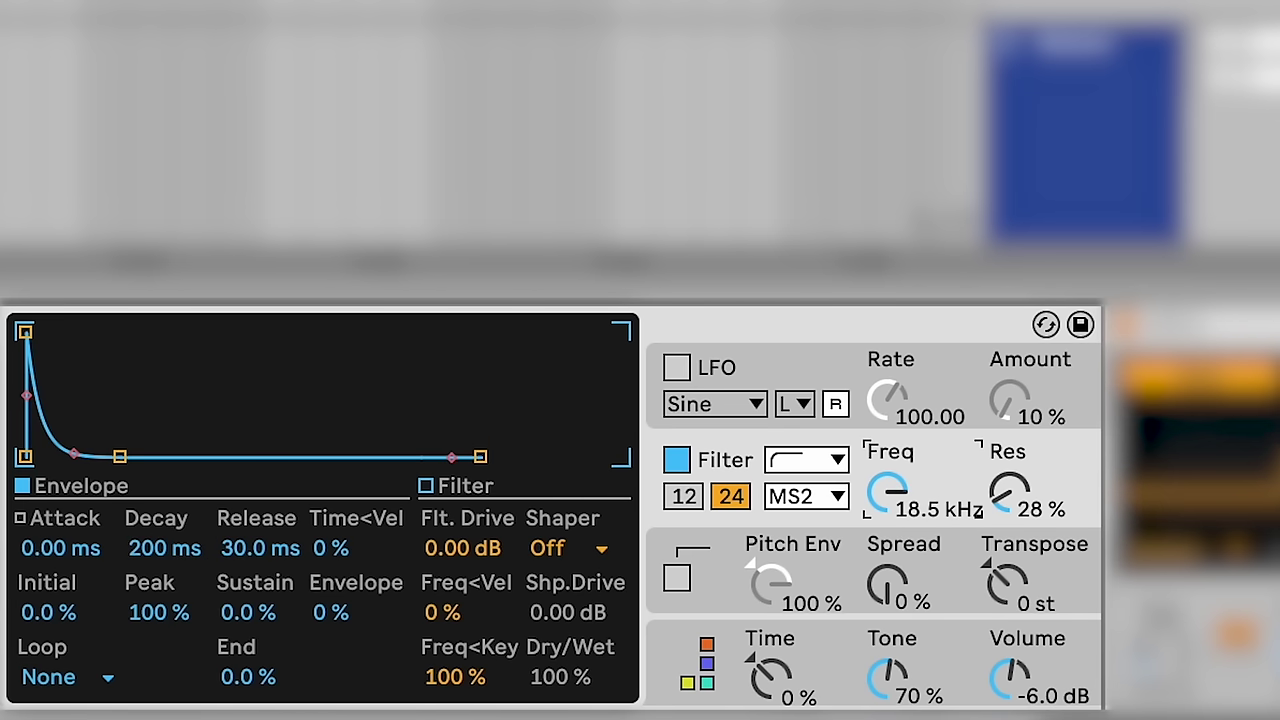
left_click(1034, 508)
type("93")
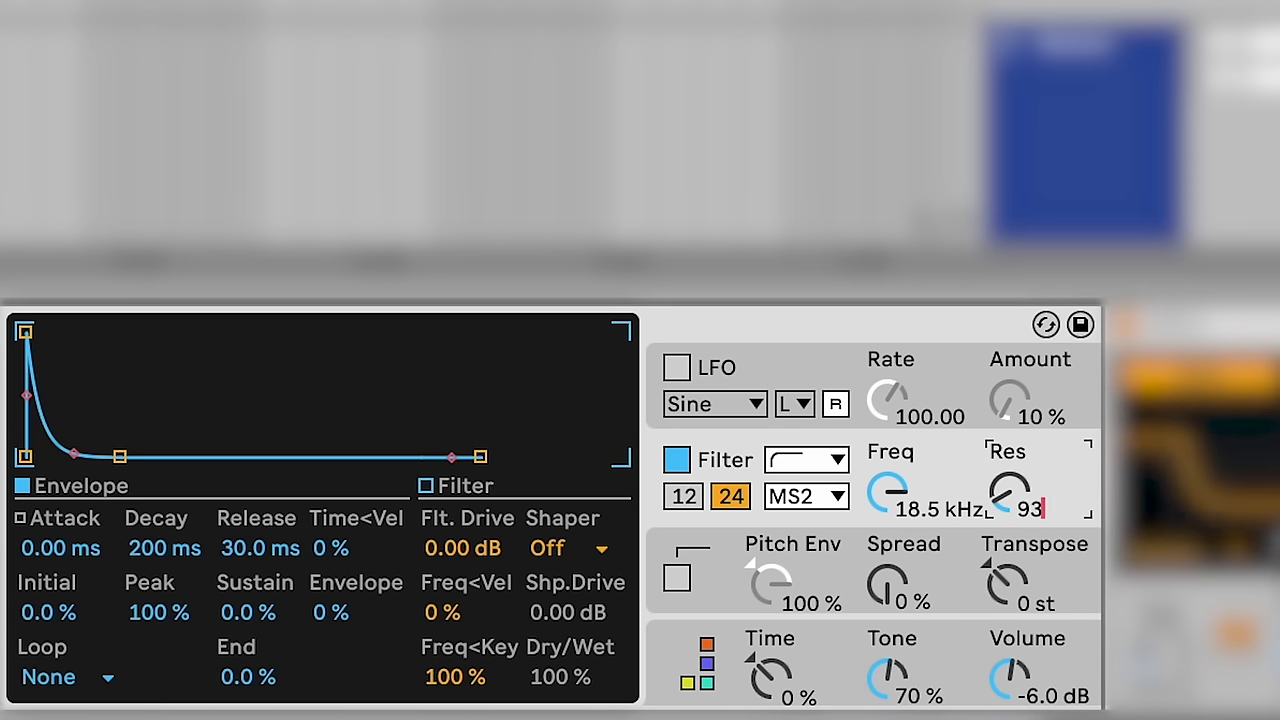
key("Return")
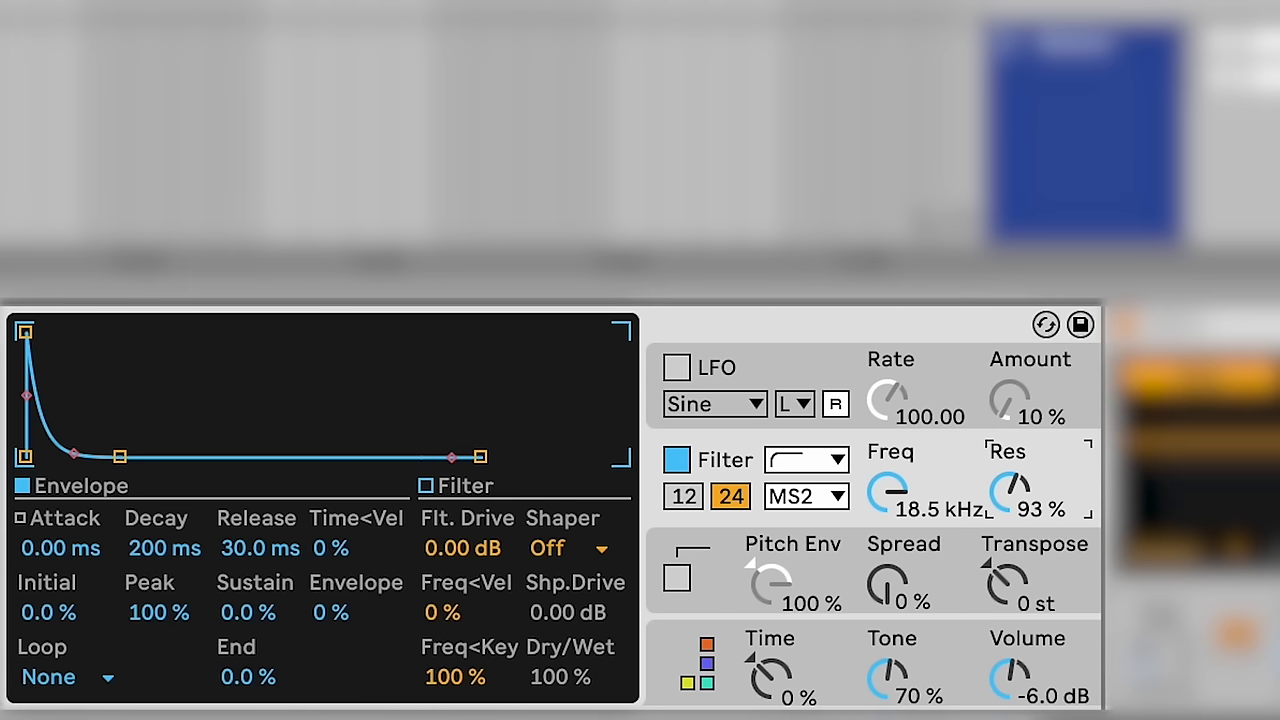
Sweep the filter envelope amount down to about -97 % and back up to audition its effect
left_click_drag(366, 612, 366, 665)
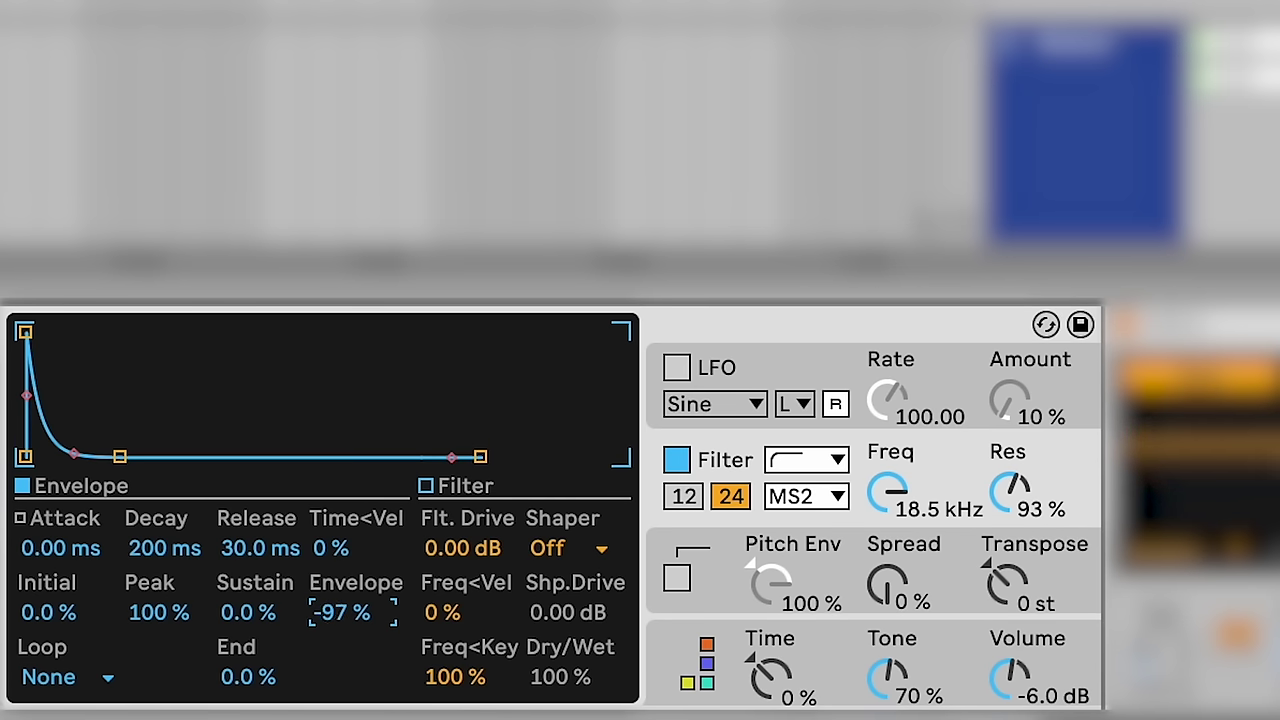
left_click_drag(366, 665, 366, 578)
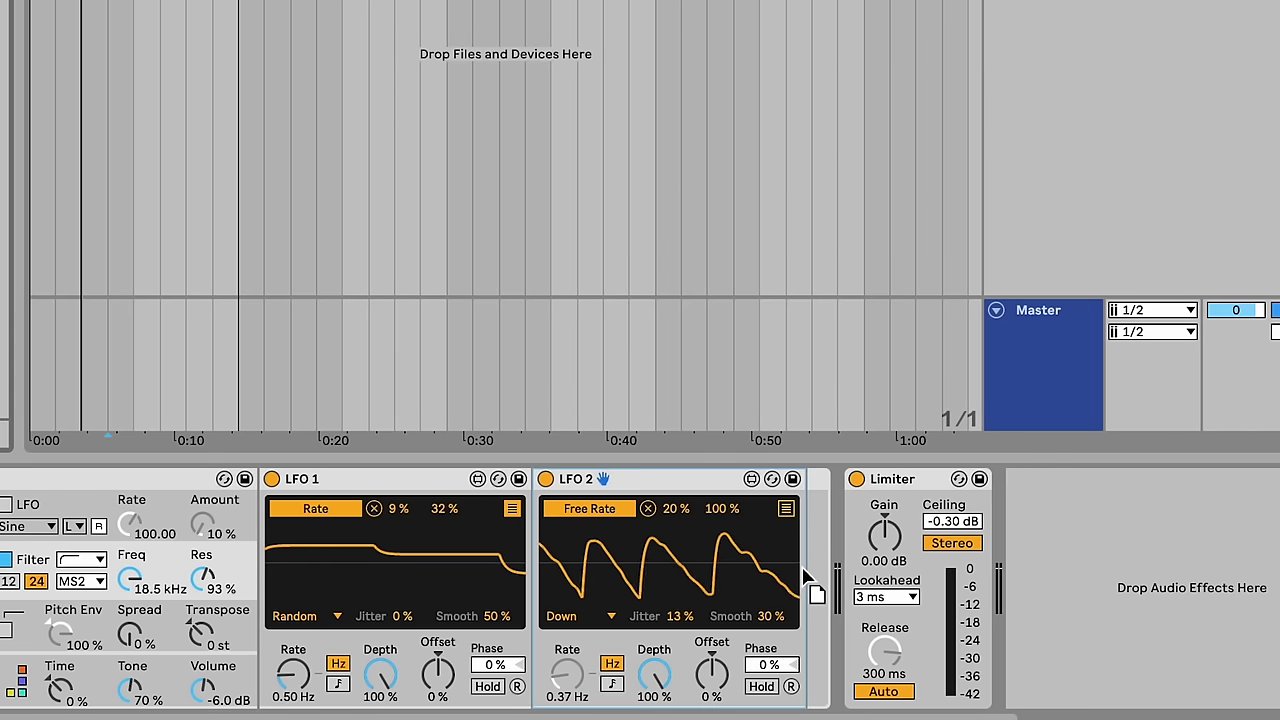
Add a third LFO device after LFO 2 and set its waveform to Random
left_click_drag(812, 578, 812, 580)
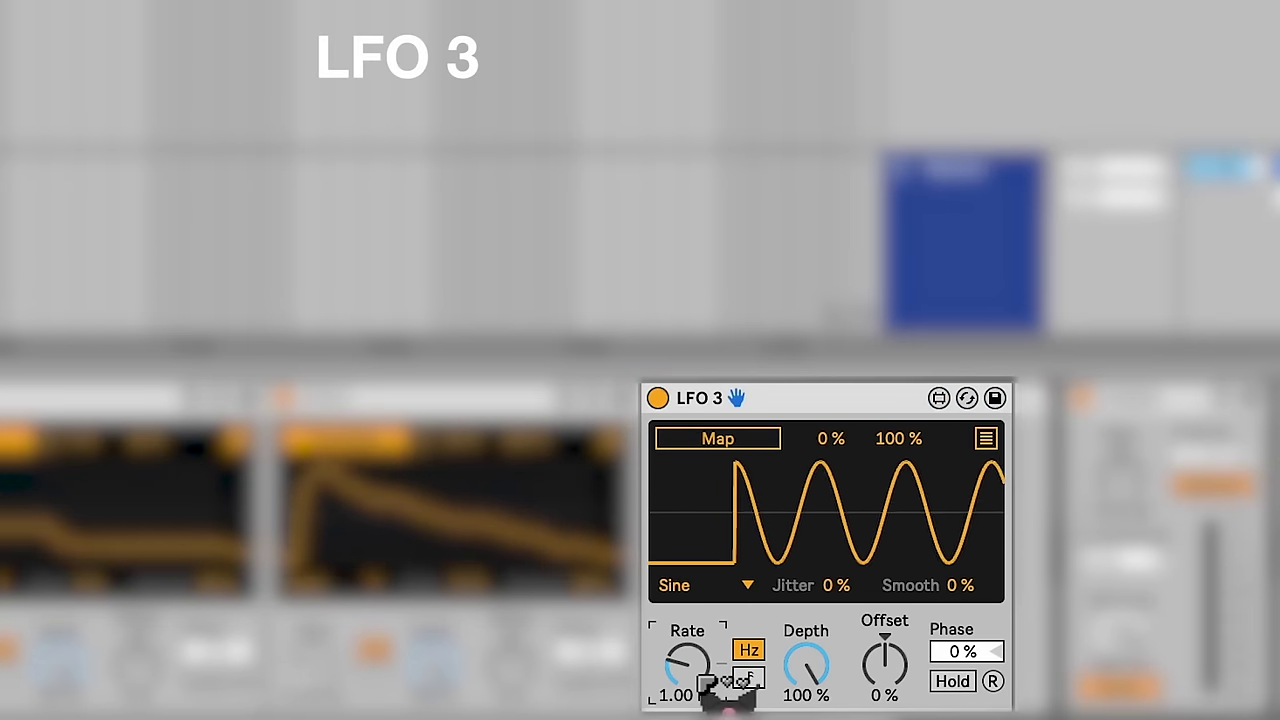
left_click(742, 587)
left_click(730, 527)
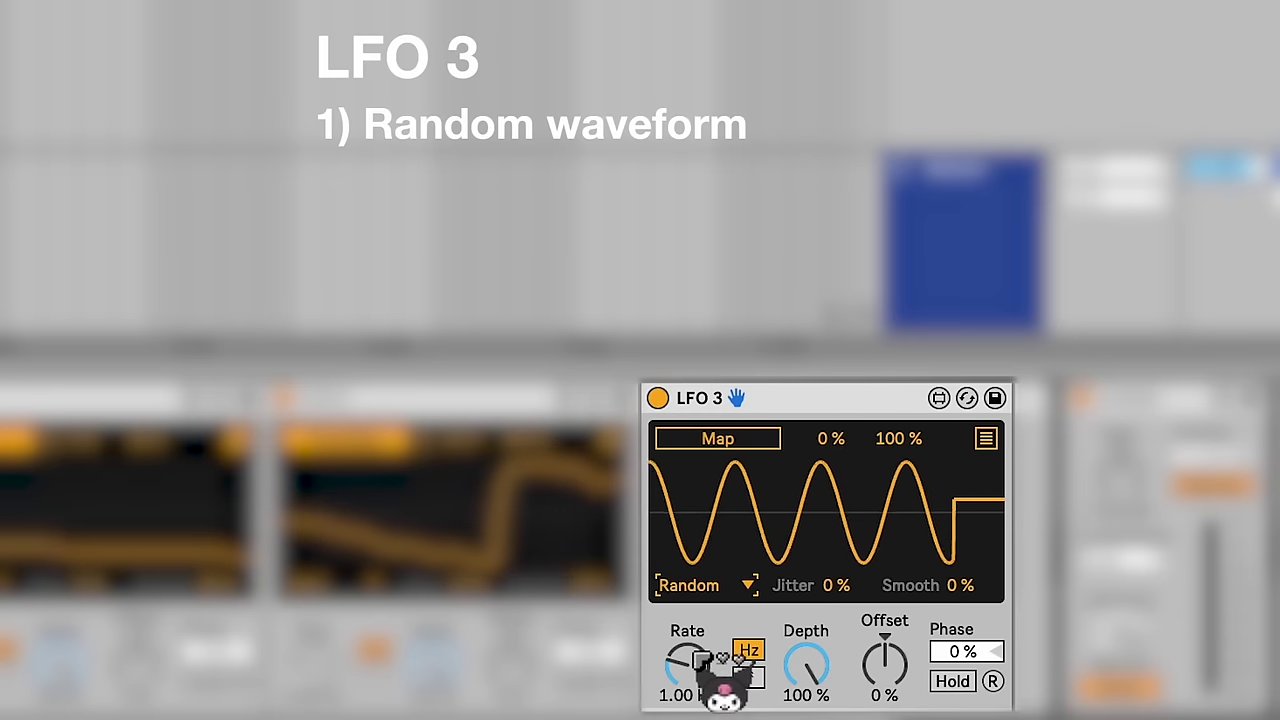
Set LFO 3's rate to 5 Hz and its smoothing to 13 %
type("5")
key("Return")
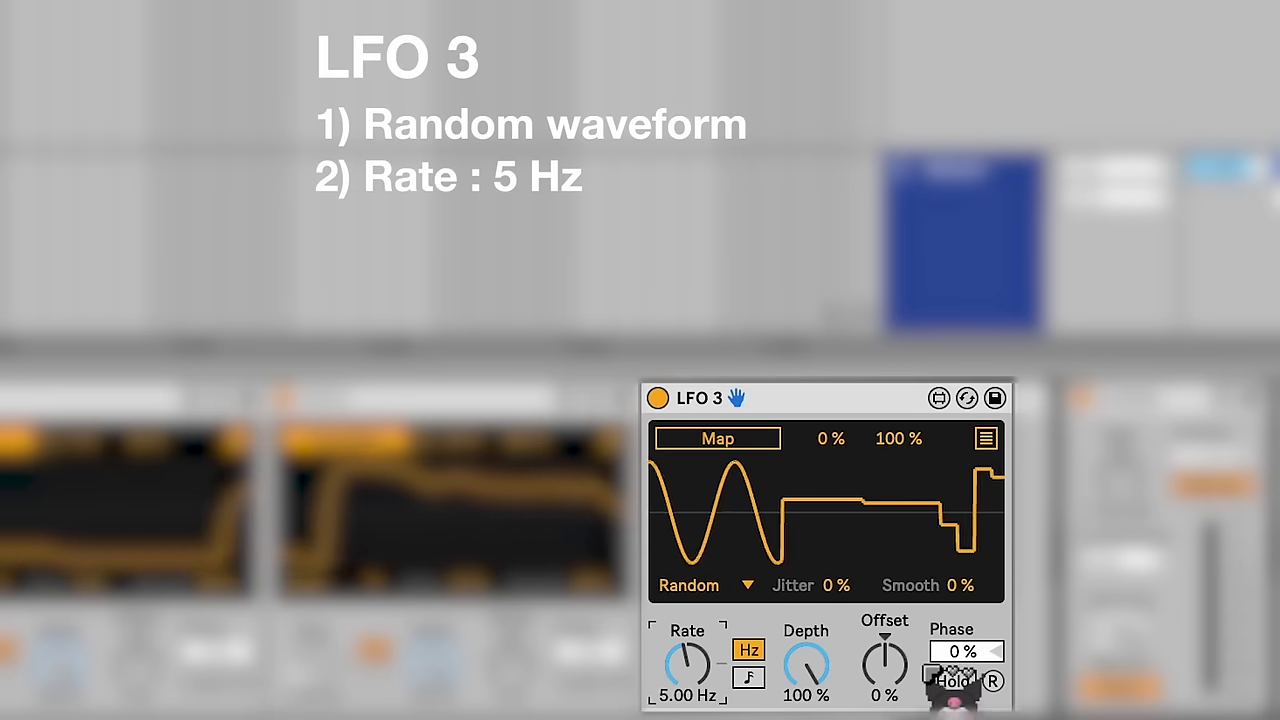
left_click(962, 586)
type("13")
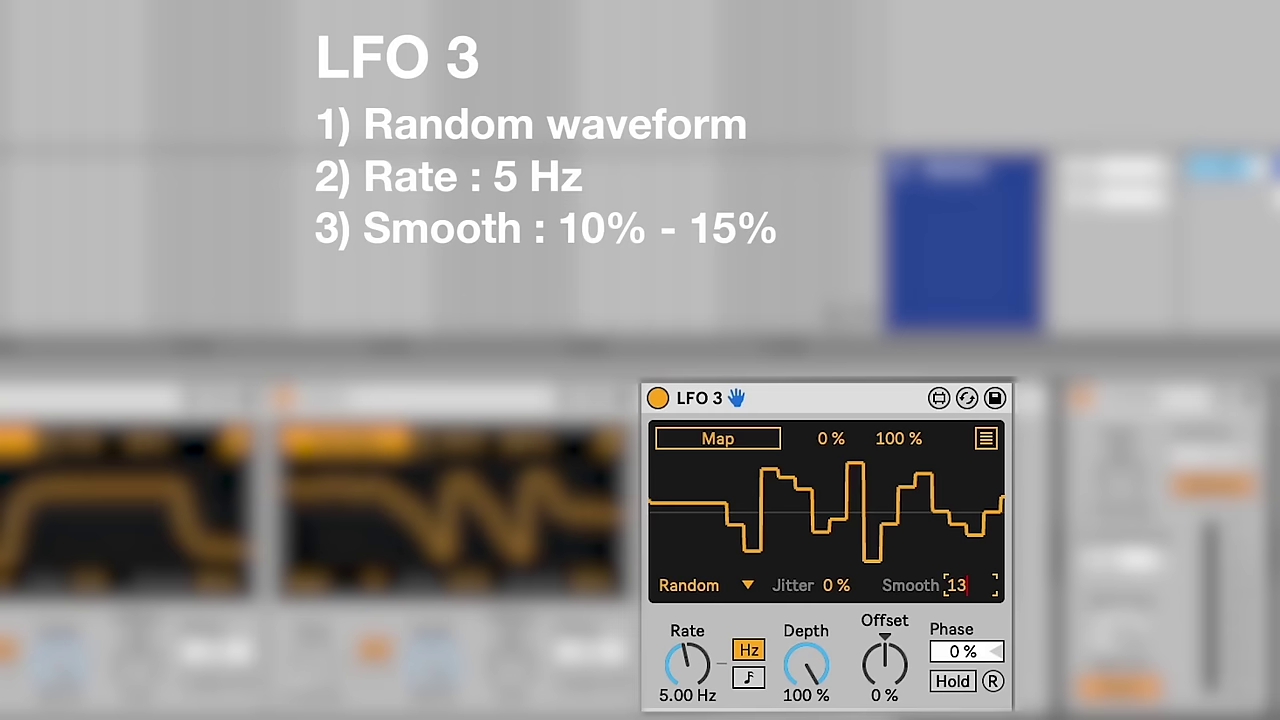
key("Return")
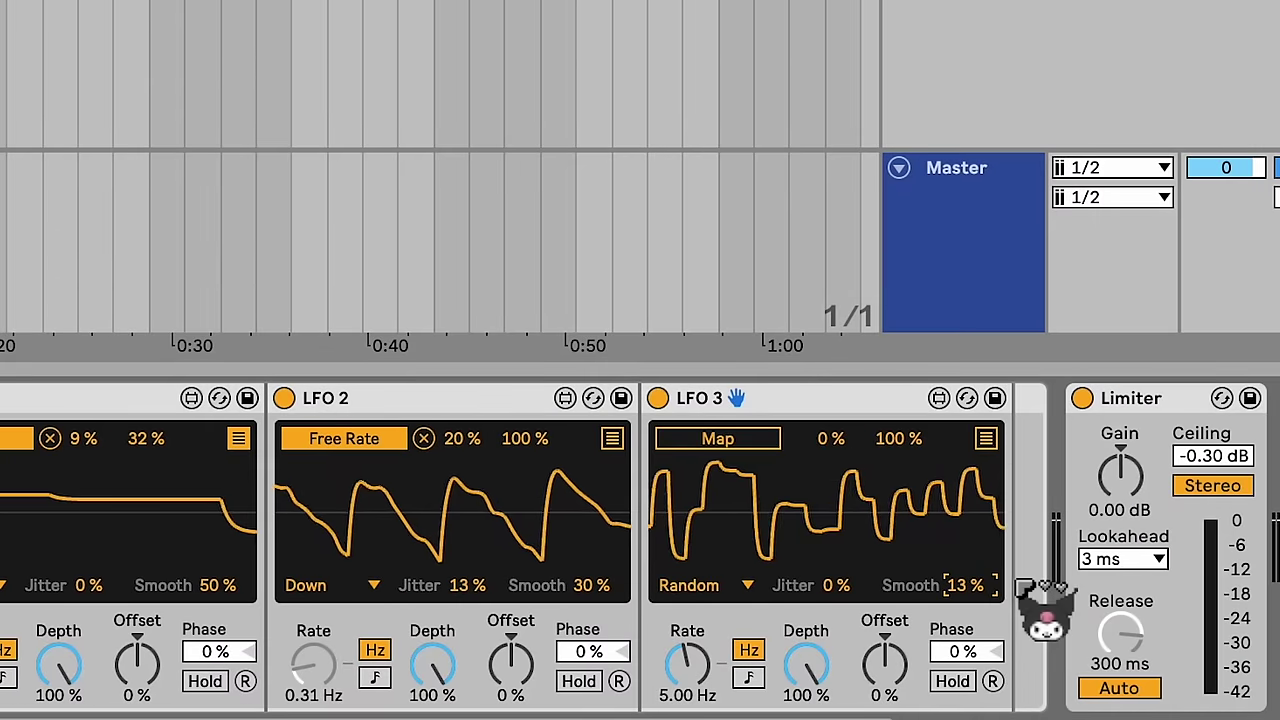
Map LFO 3 to the filter envelope amount with a 55 % maximum, and its second target to the filter envelope attack
left_click(766, 441)
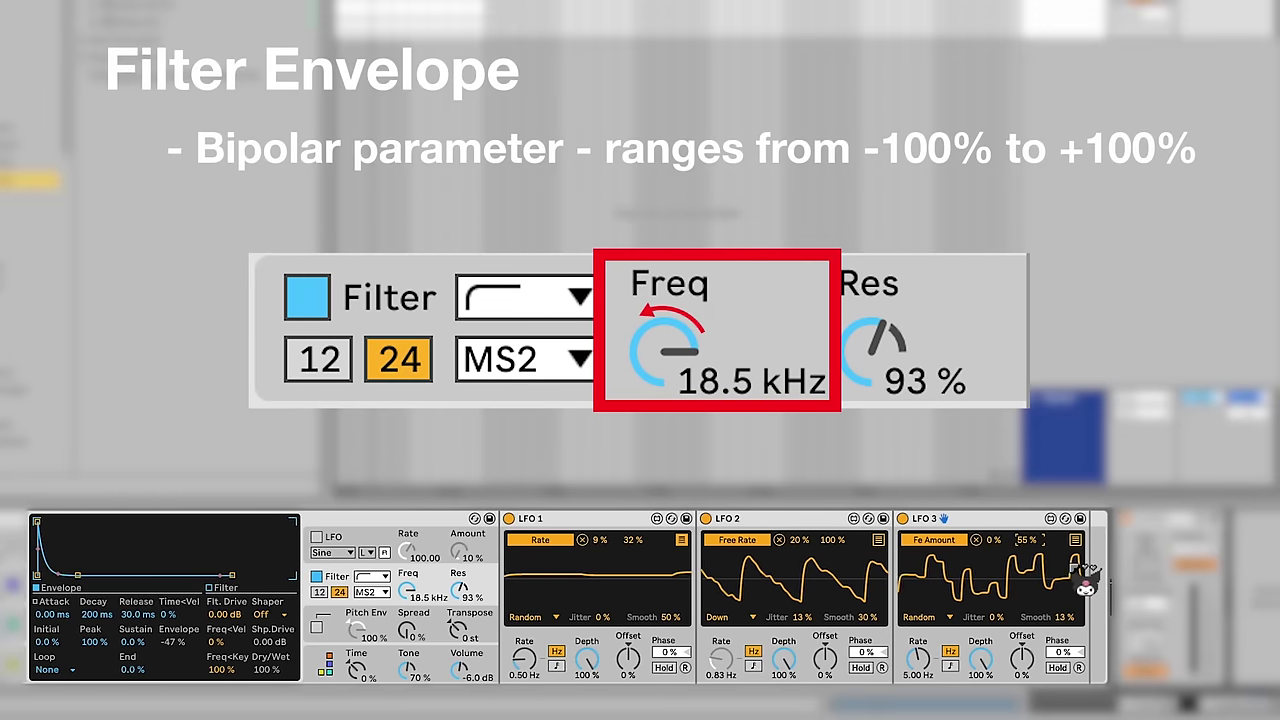
left_click(1076, 541)
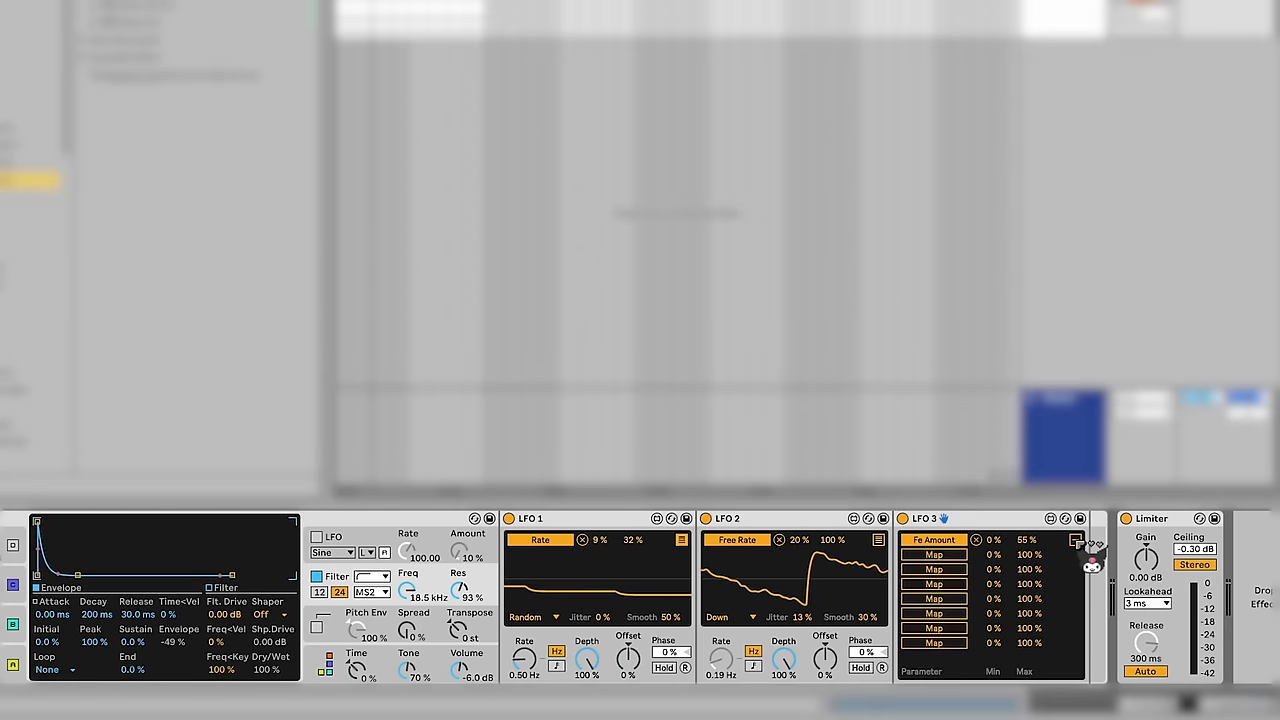
scroll(557, 632, "left", 3)
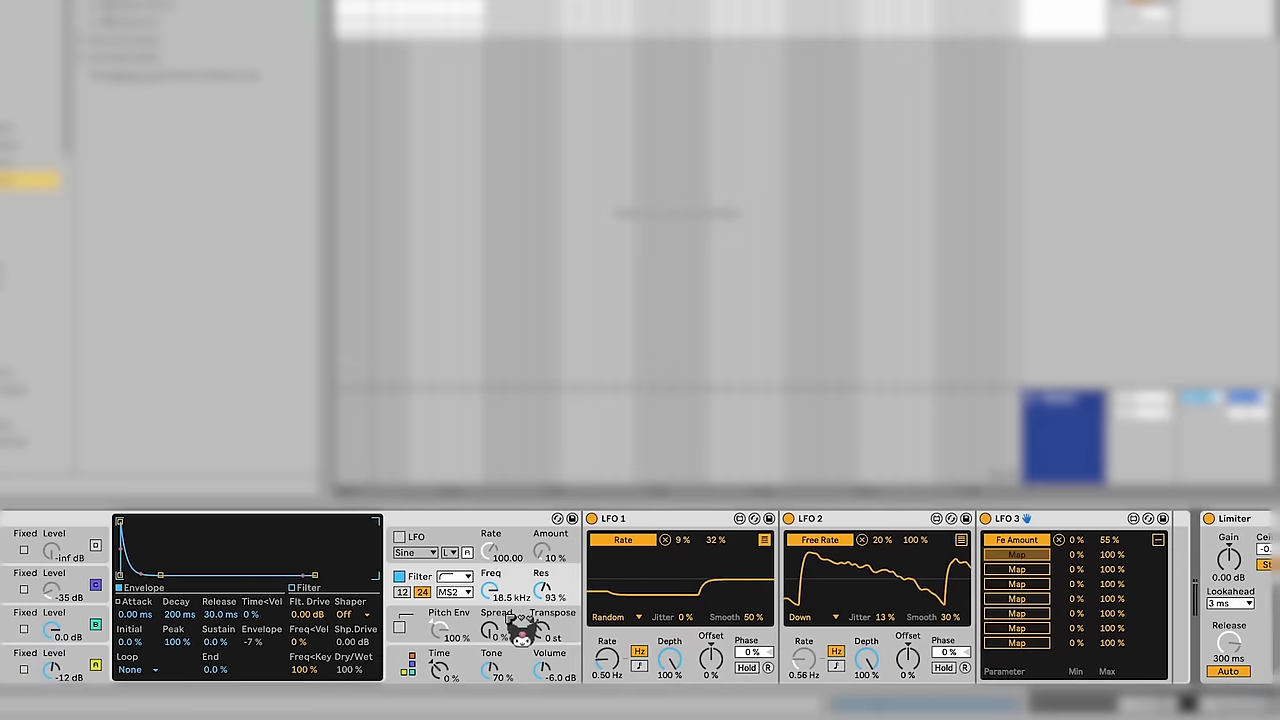
left_click(135, 614)
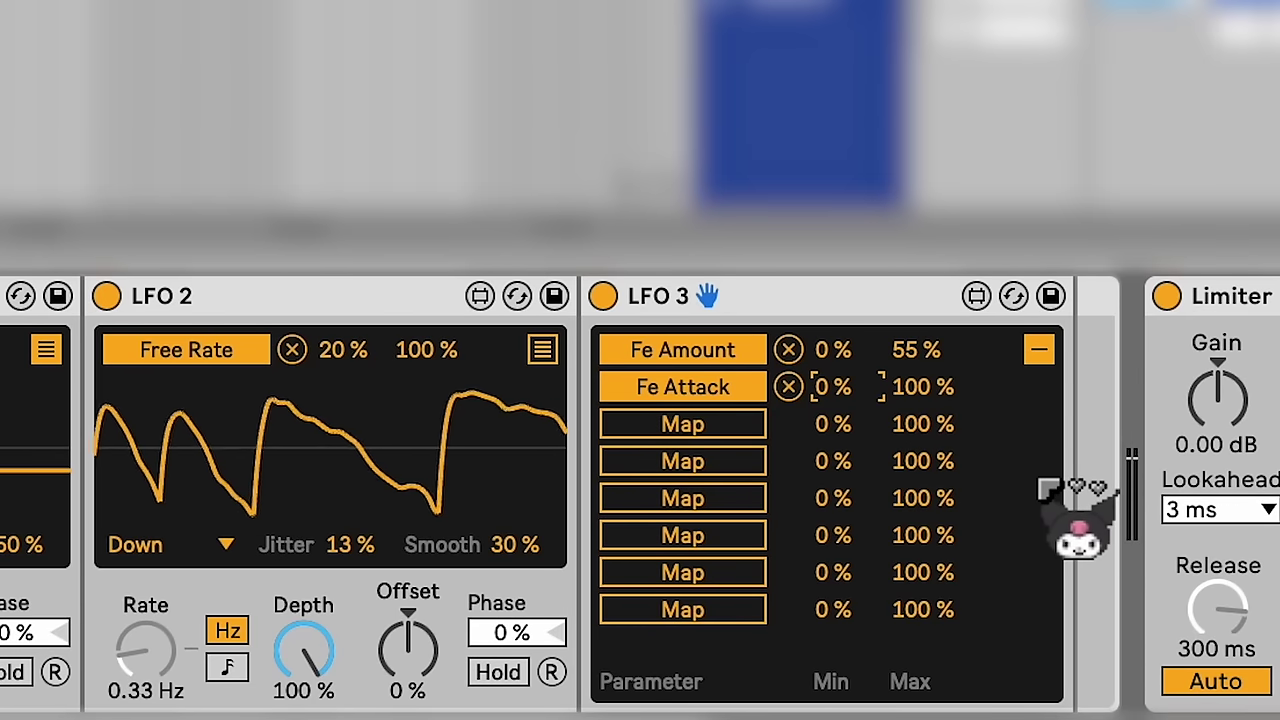
Invert LFO 3's modulation of the filter envelope attack by setting its minimum to 30 % and maximum to 0 %
type("30")
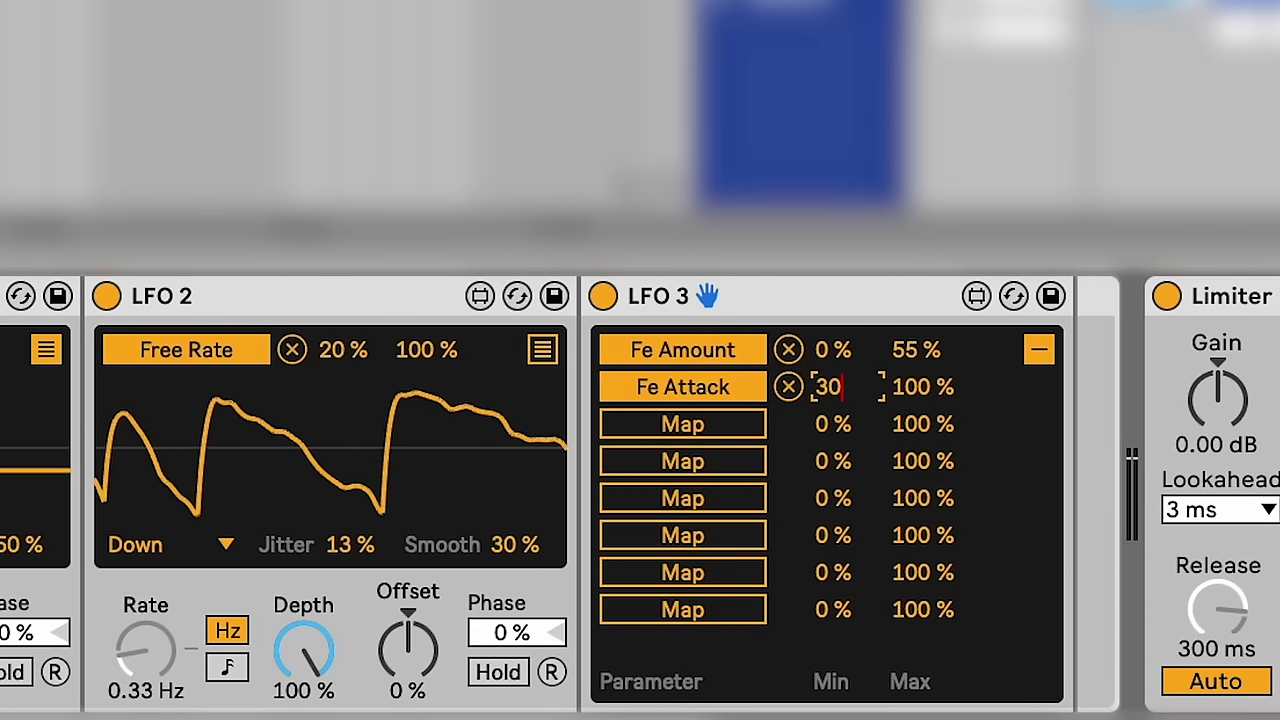
left_click(935, 390)
type("0")
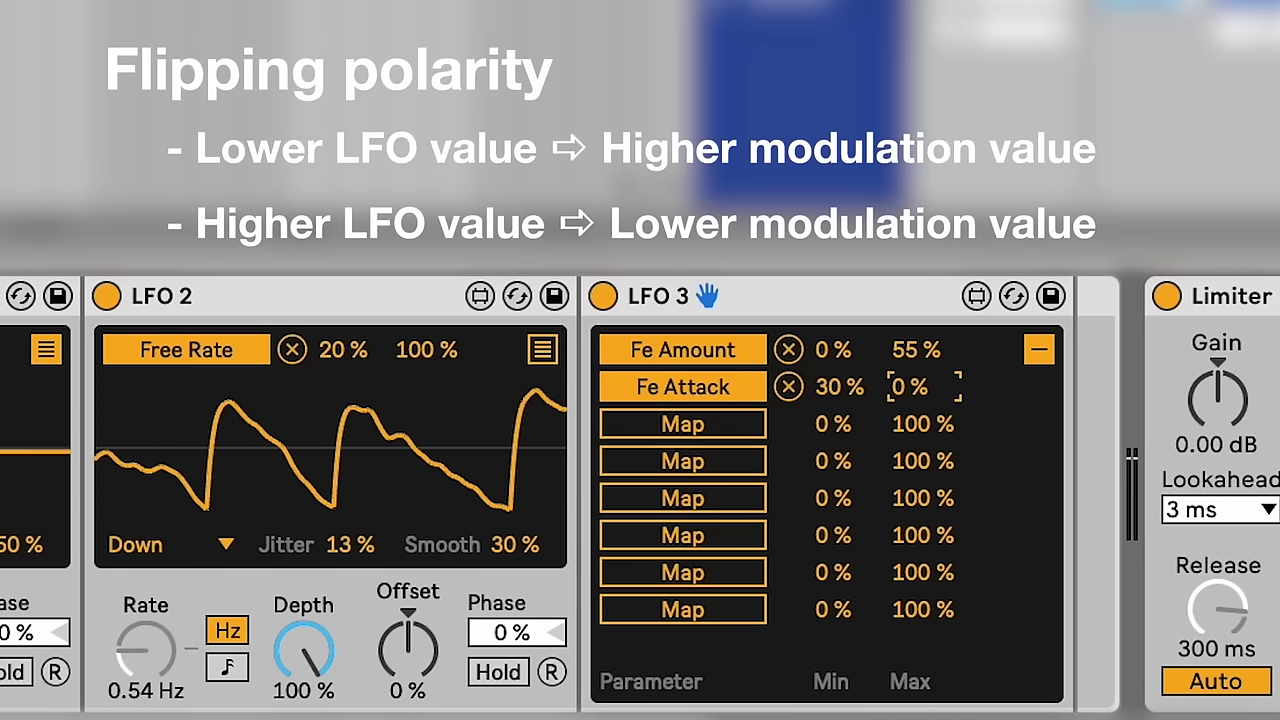
Map LFO 3's third target to the filter envelope decay with a 65 % minimum and a 37 % maximum
left_click(735, 428)
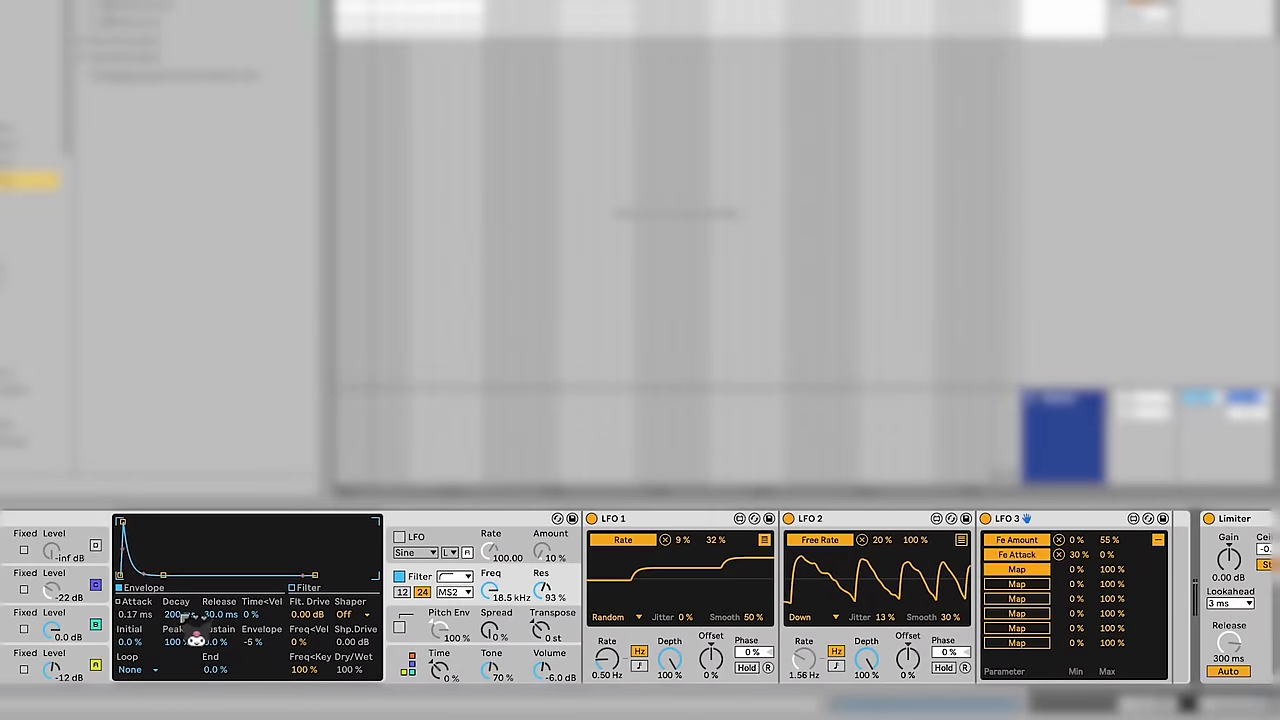
left_click(179, 616)
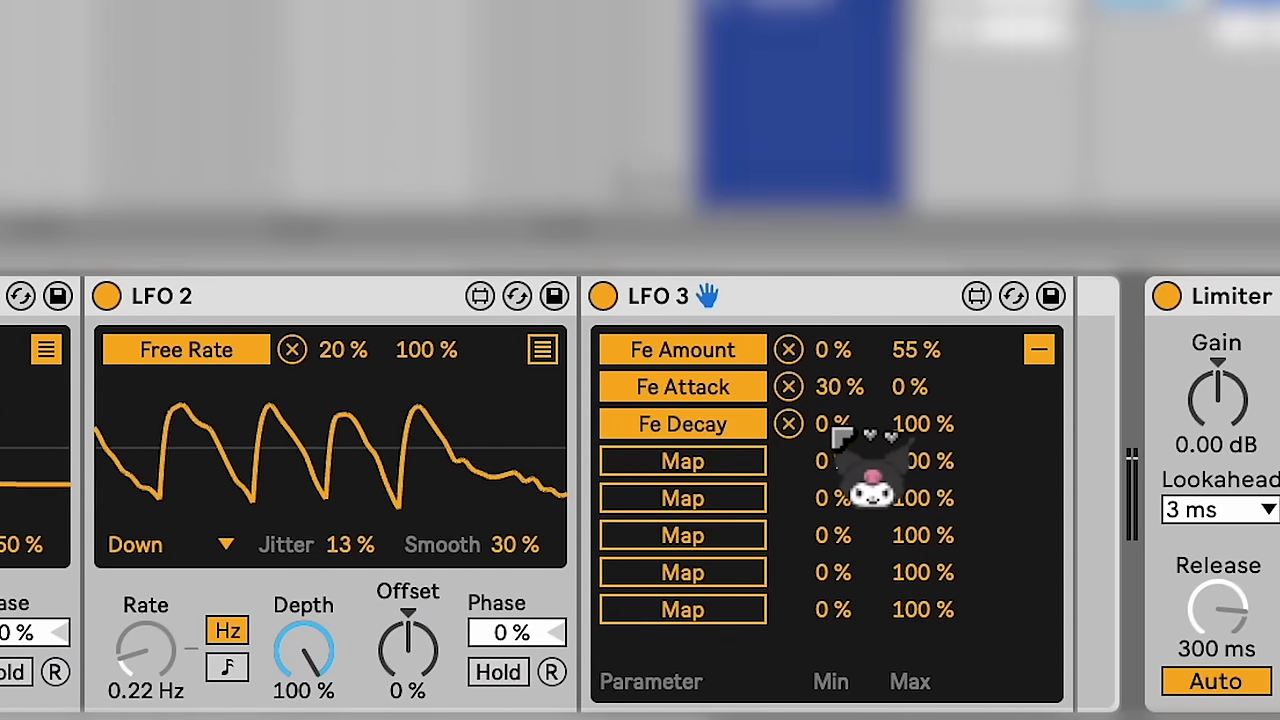
left_click(926, 481)
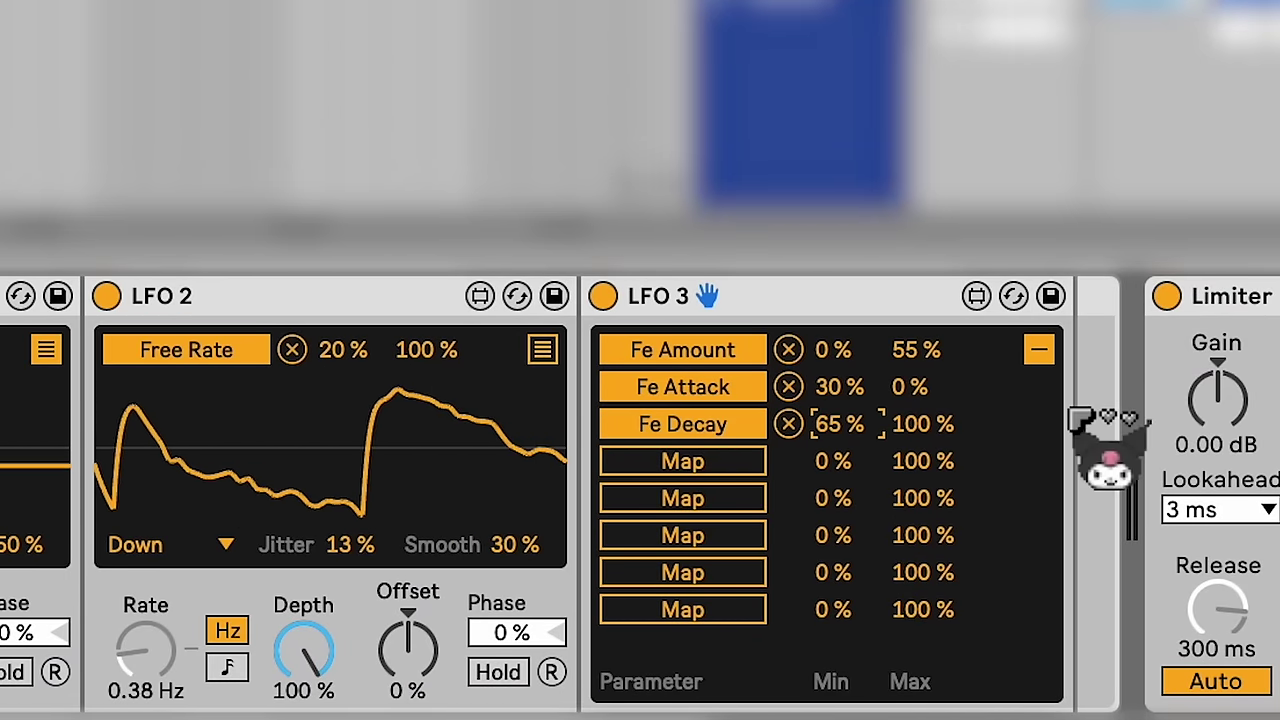
left_click(920, 425)
type("37")
key("Return")
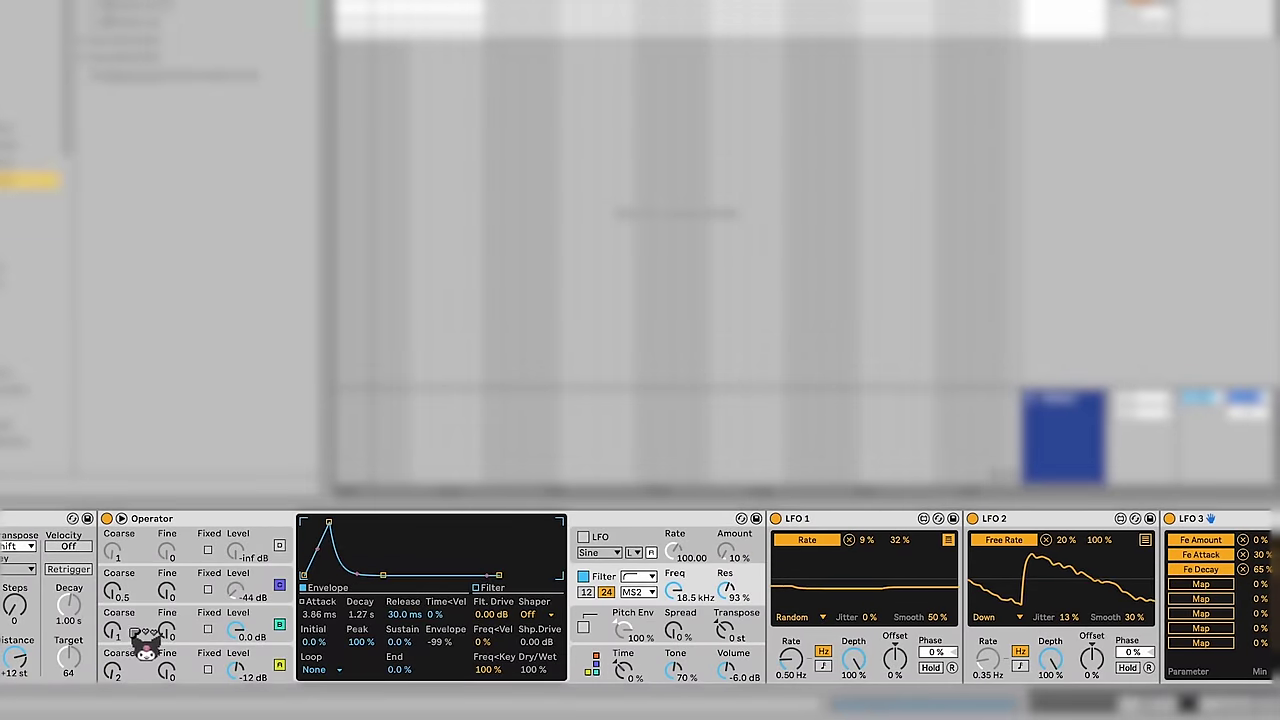
Map LFO 3's fourth target to oscillator B's envelope decay with a 35 % minimum and a 10 % maximum
left_click(134, 629)
scroll(842, 621, "right", 2)
left_click(1092, 584)
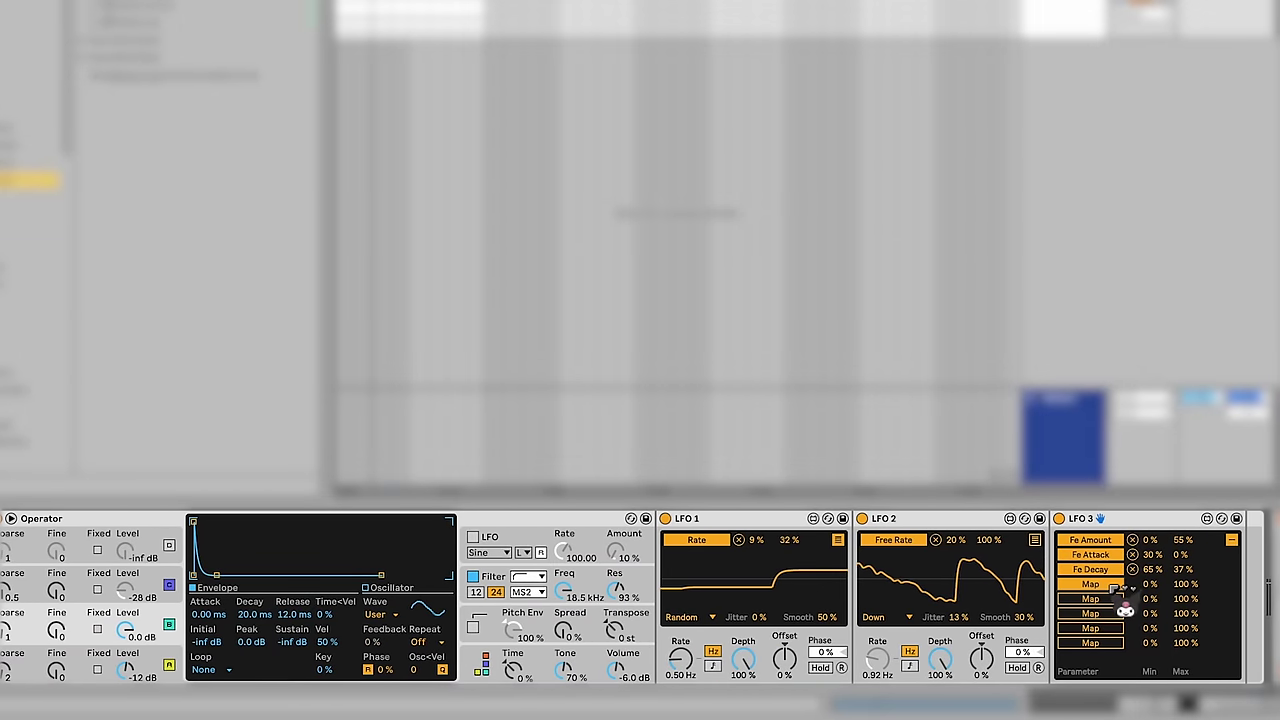
left_click(256, 614)
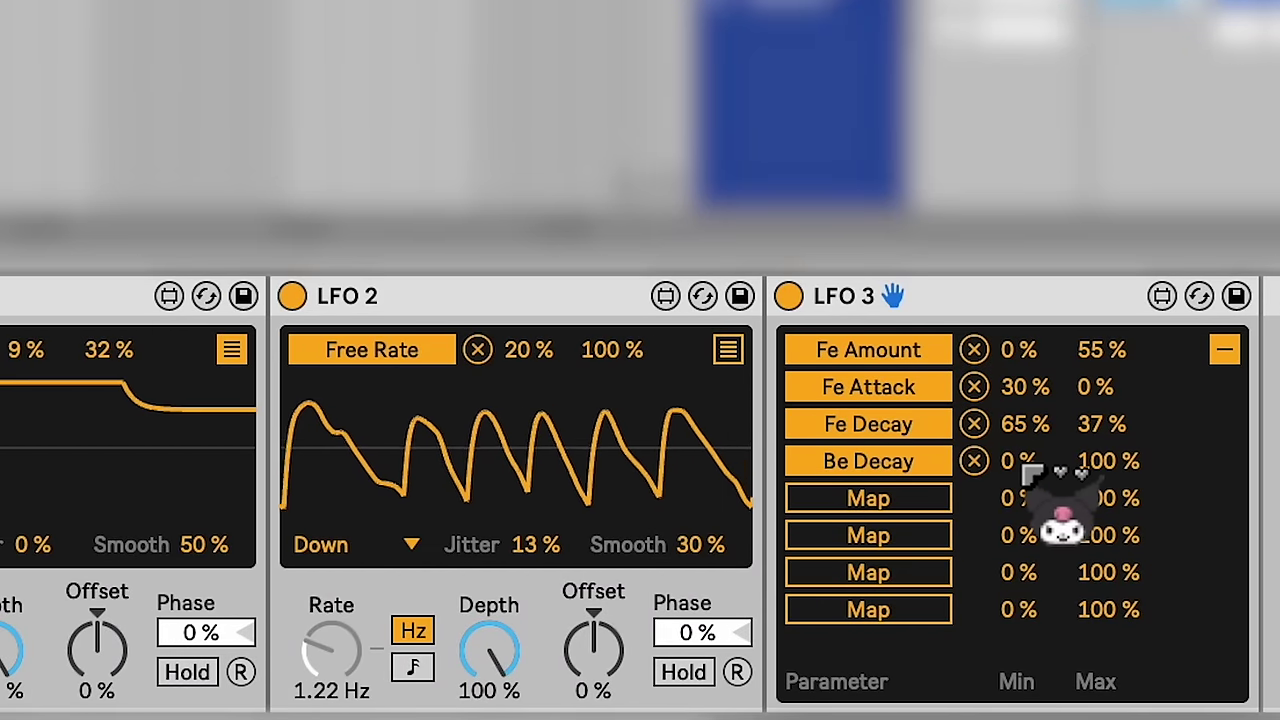
left_click(1025, 465)
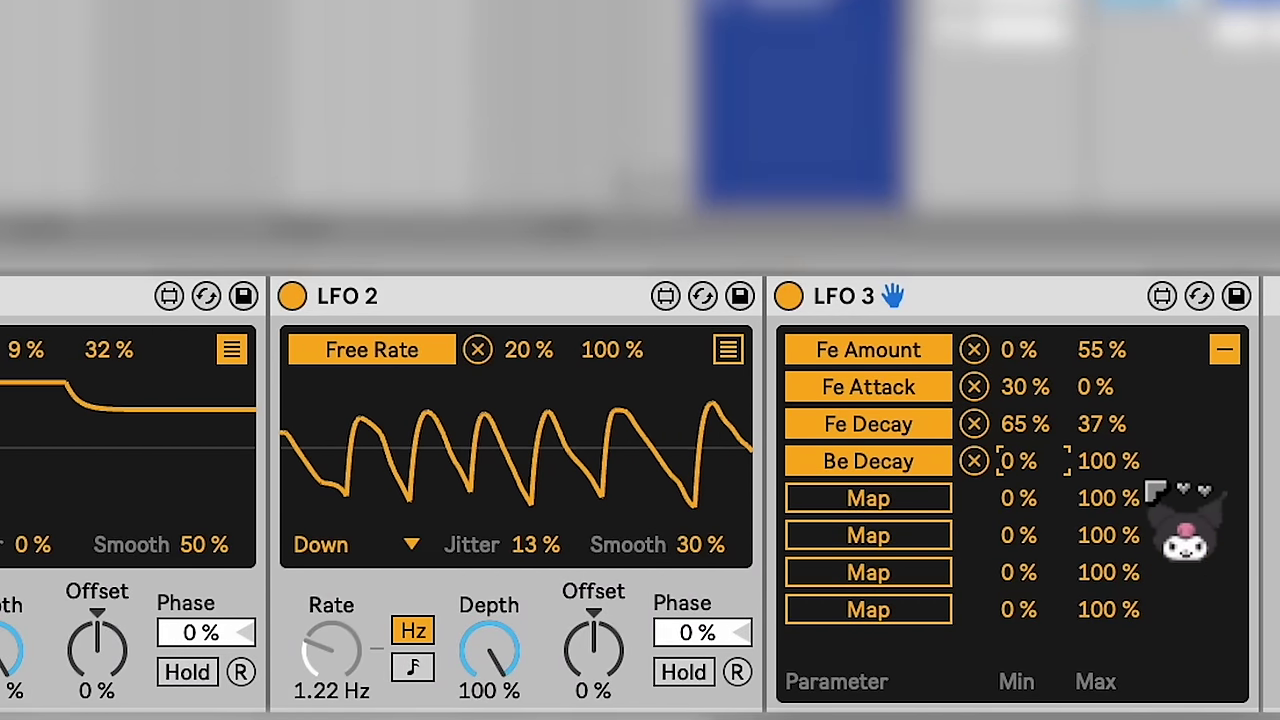
type("35")
key("Return")
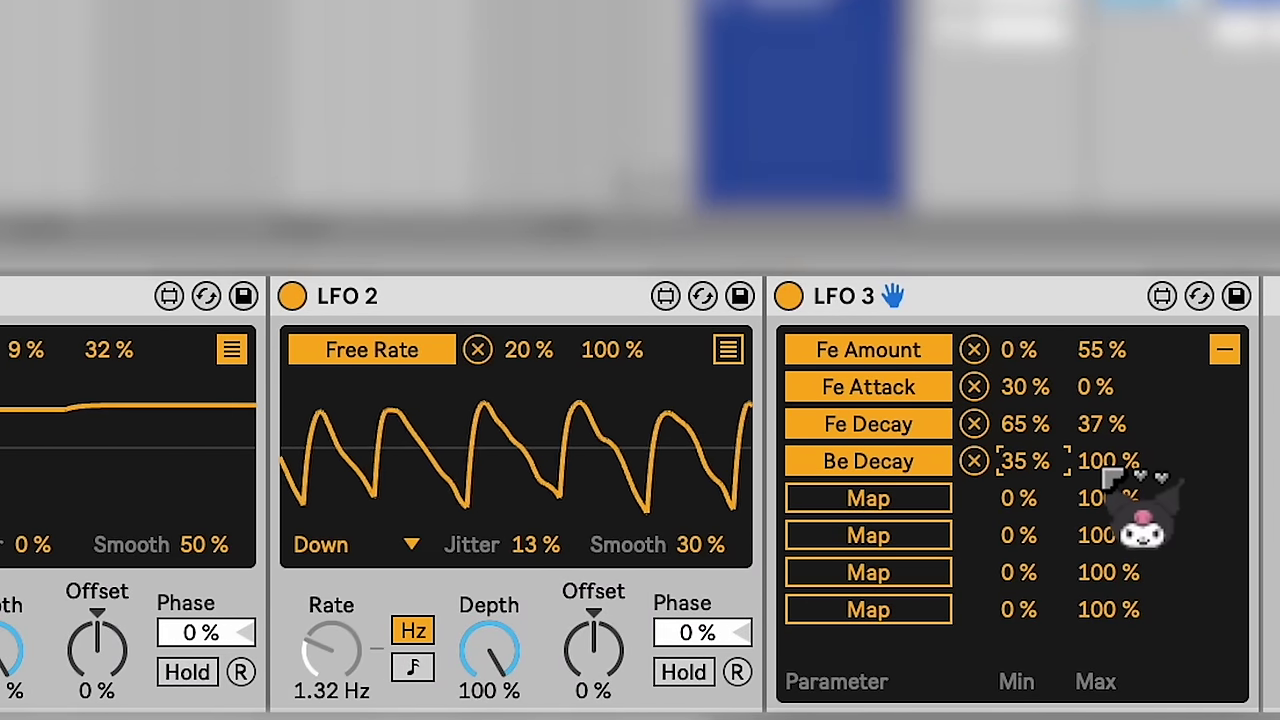
left_click(1108, 461)
type("10")
key("Return")
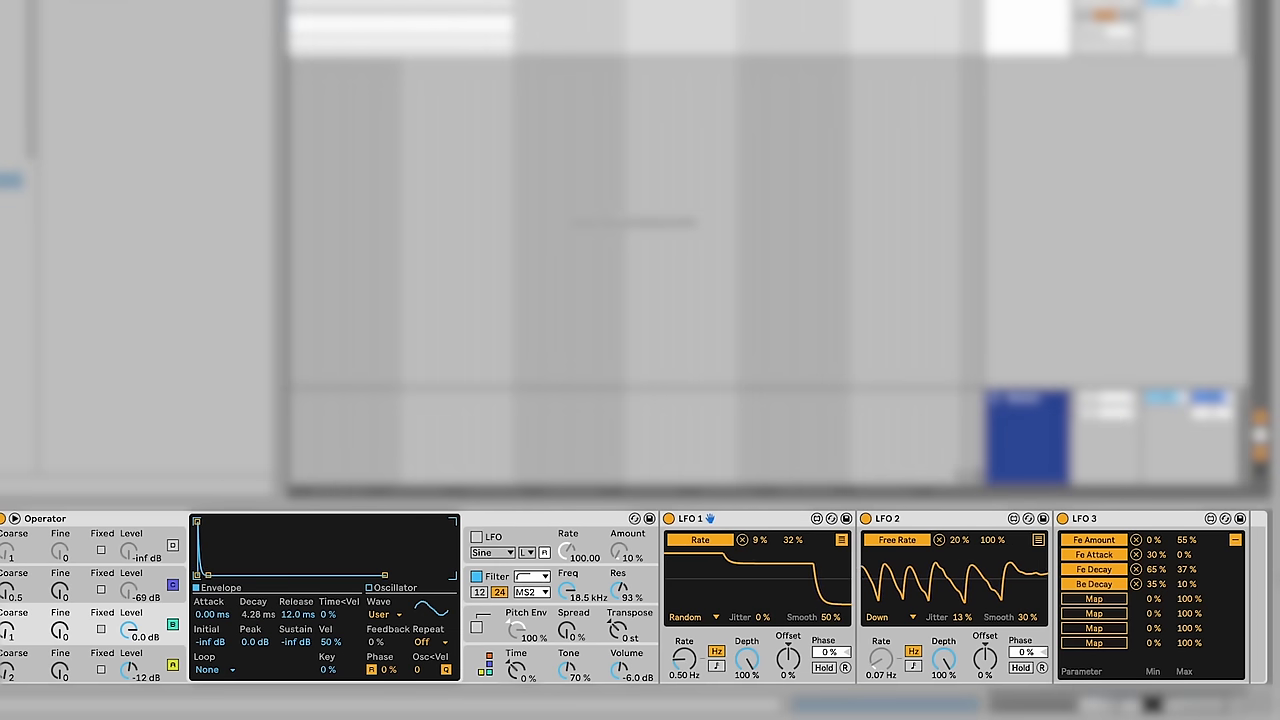
Map LFO 1's third target to oscillator B's envelope attack with a 35 % maximum, and play the clip from its start
left_click(1235, 540)
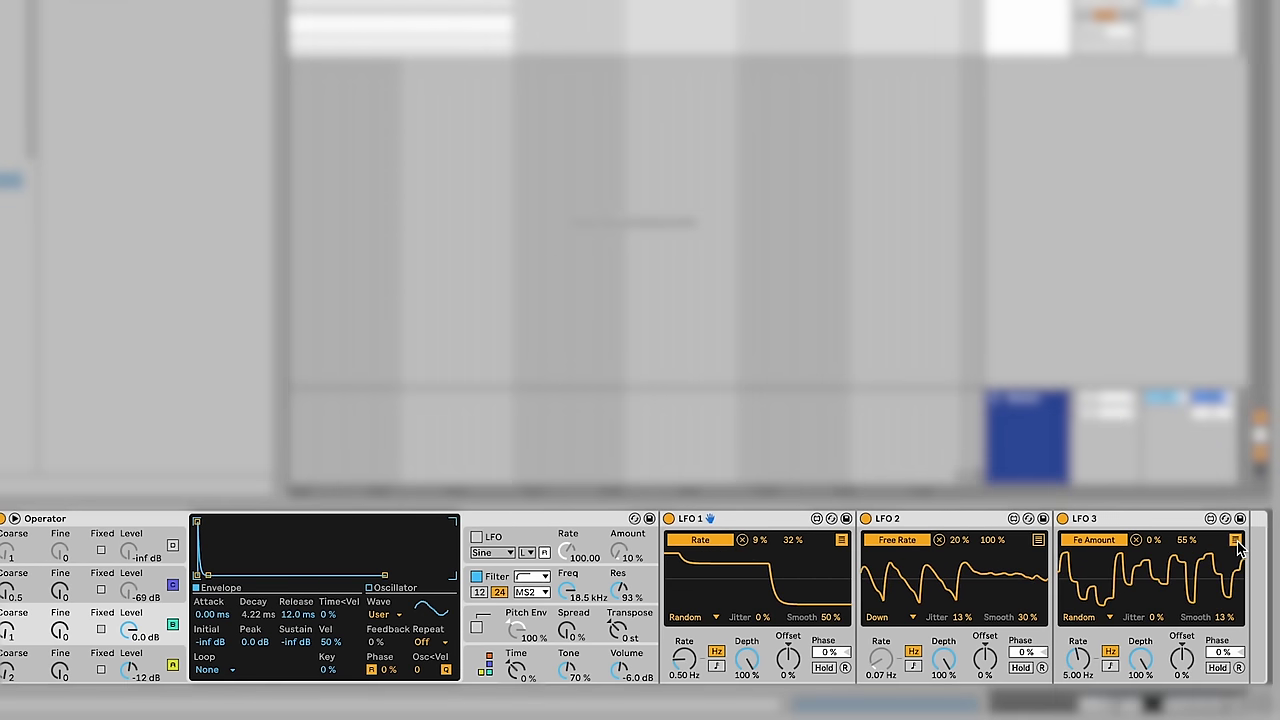
left_click(841, 540)
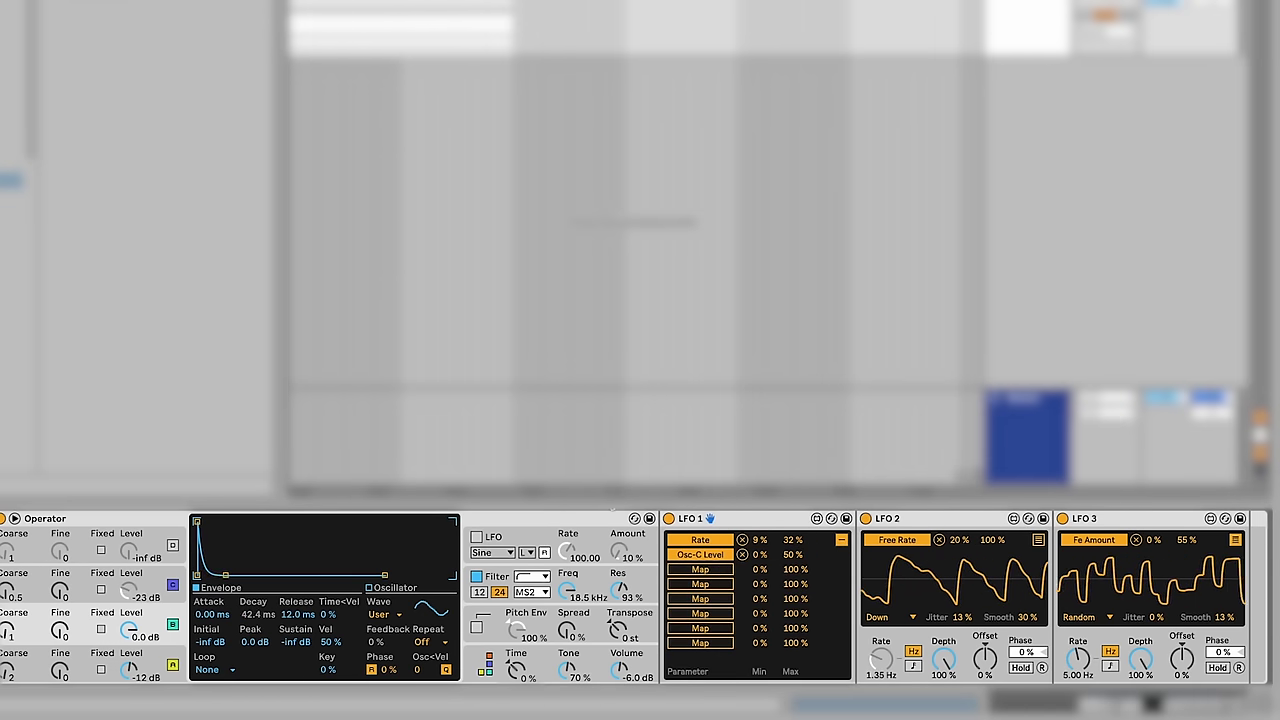
left_click(207, 615)
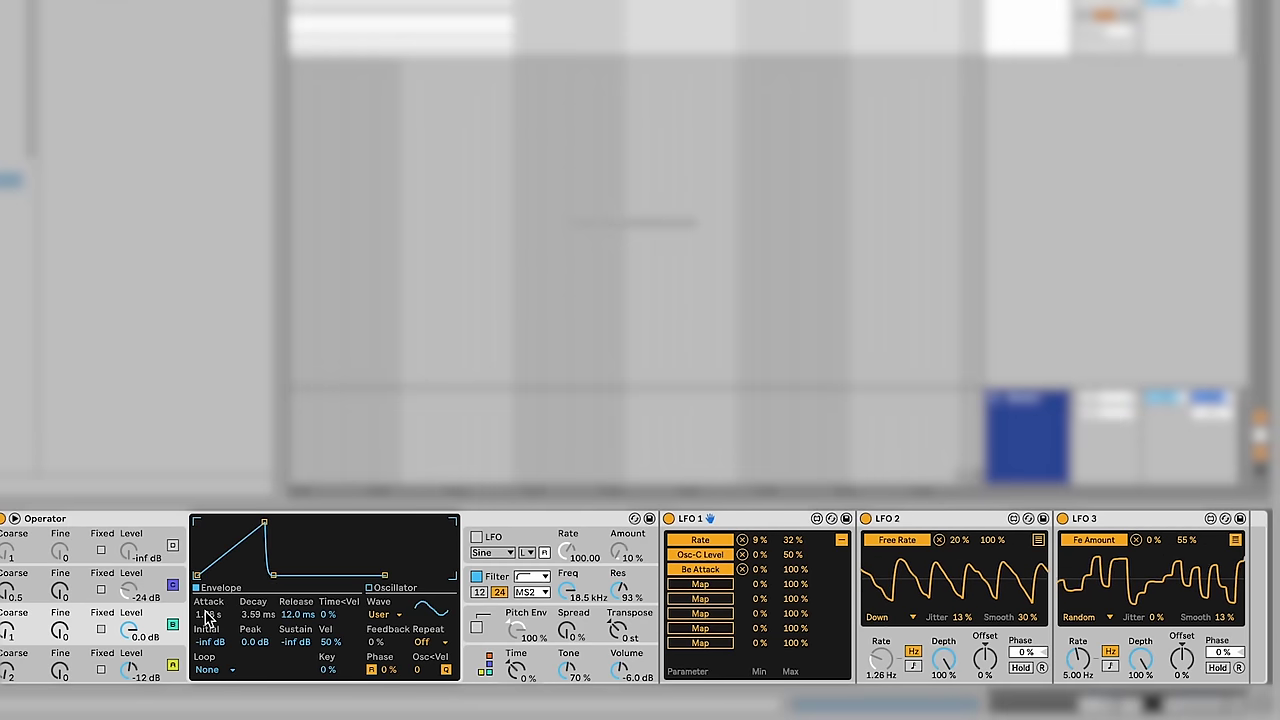
left_click(794, 571)
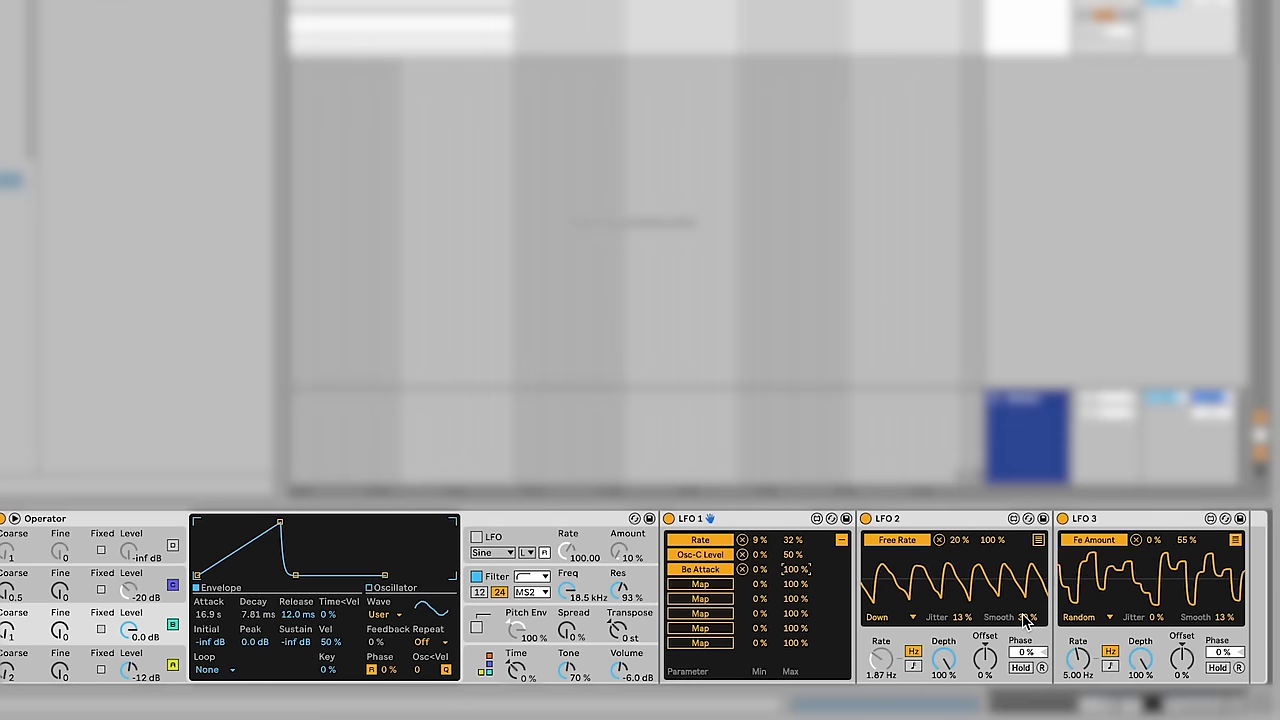
key("Return")
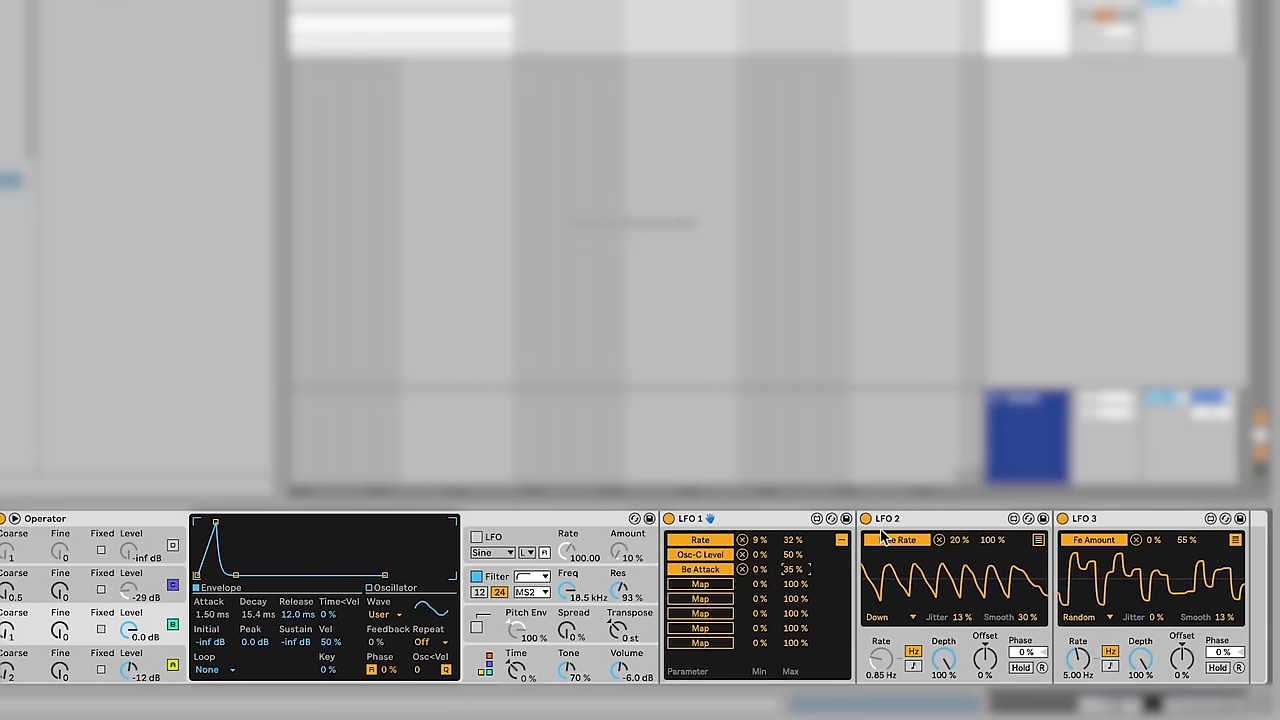
left_click(296, 24)
key("space")
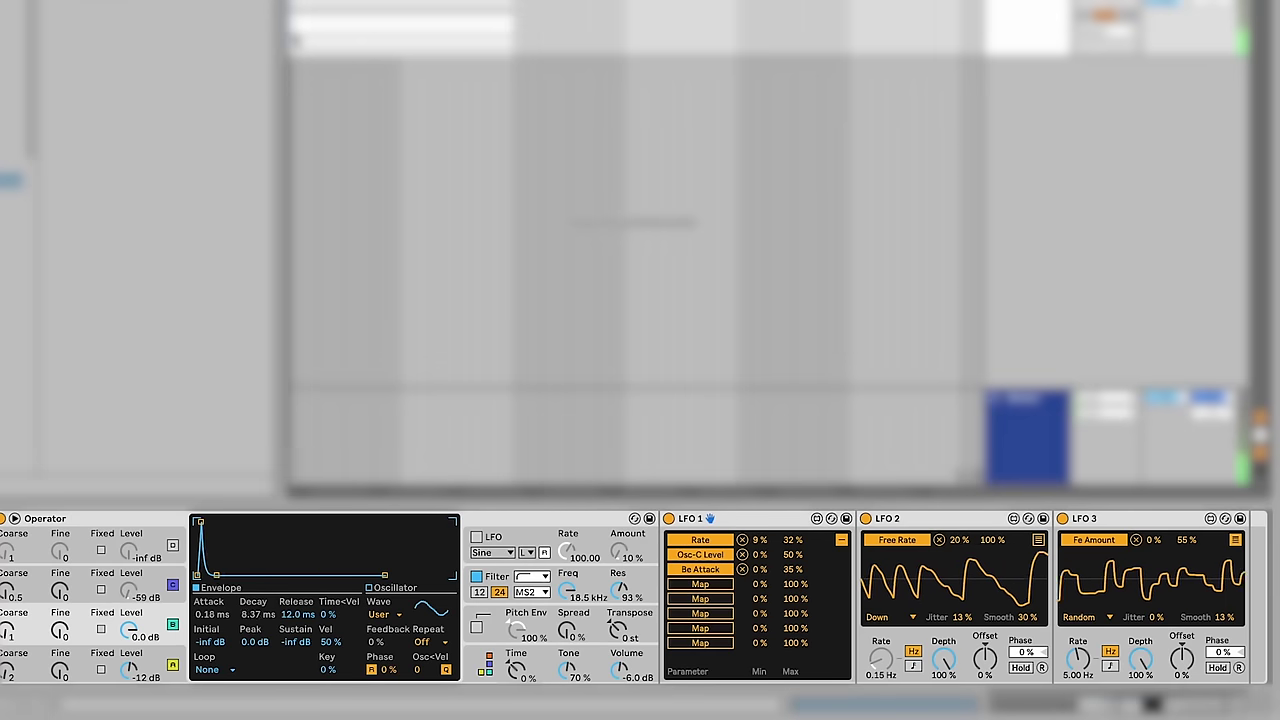
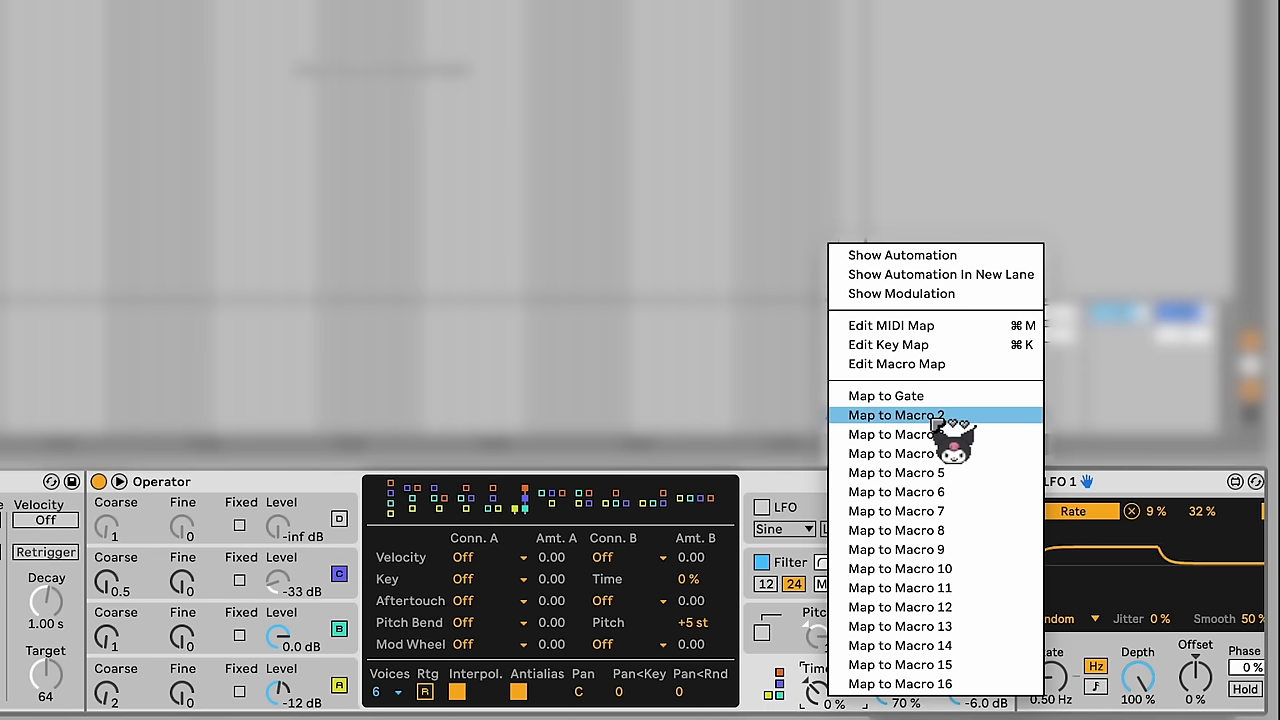
Map Operator's global Time to Macro 2 of the Instrument Rack and try out the macro
left_click(935, 434)
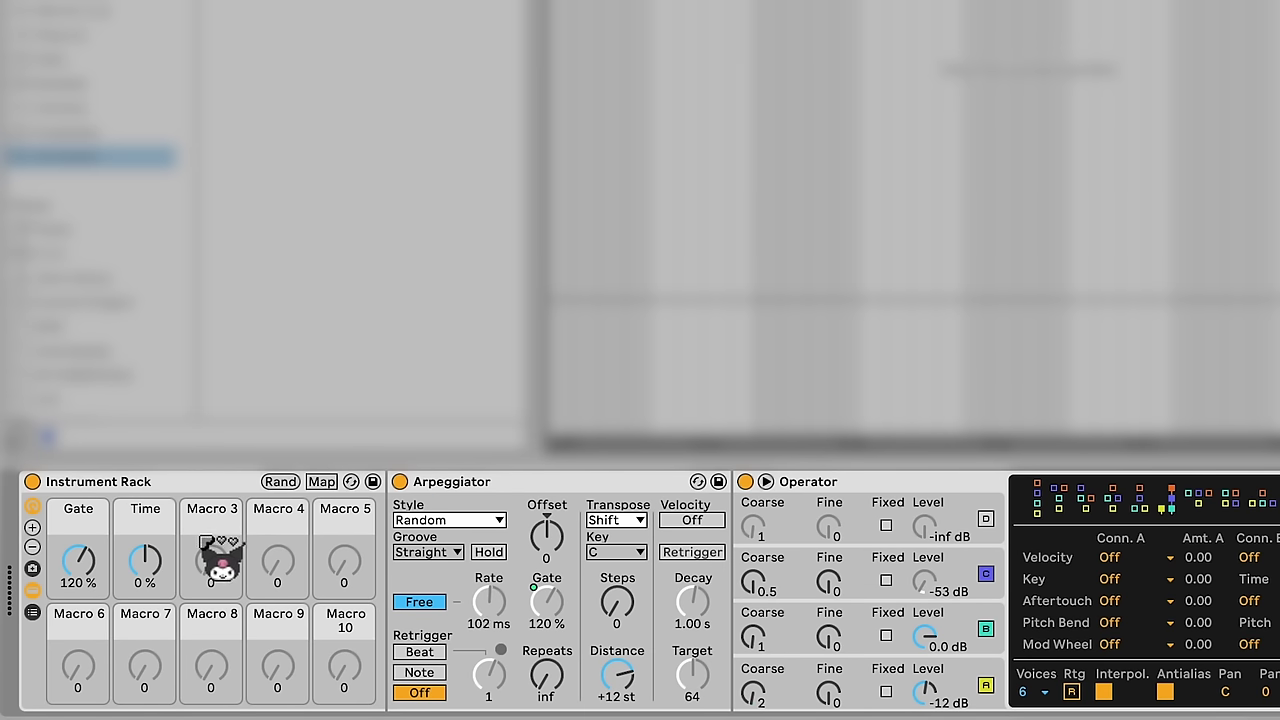
left_click_drag(155, 565, 155, 571)
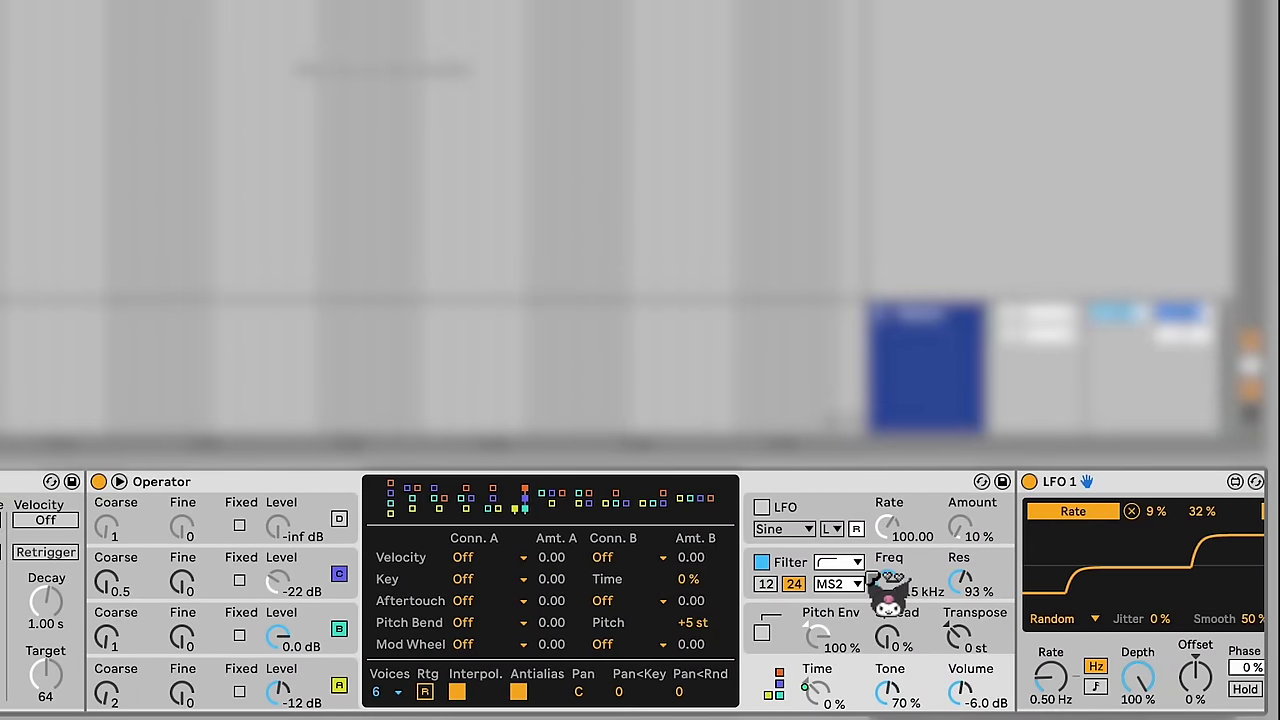
Map Operator's filter resonance to Macro 3 and lower its maximum in the macro mappings
right_click(955, 578)
left_click(1063, 338)
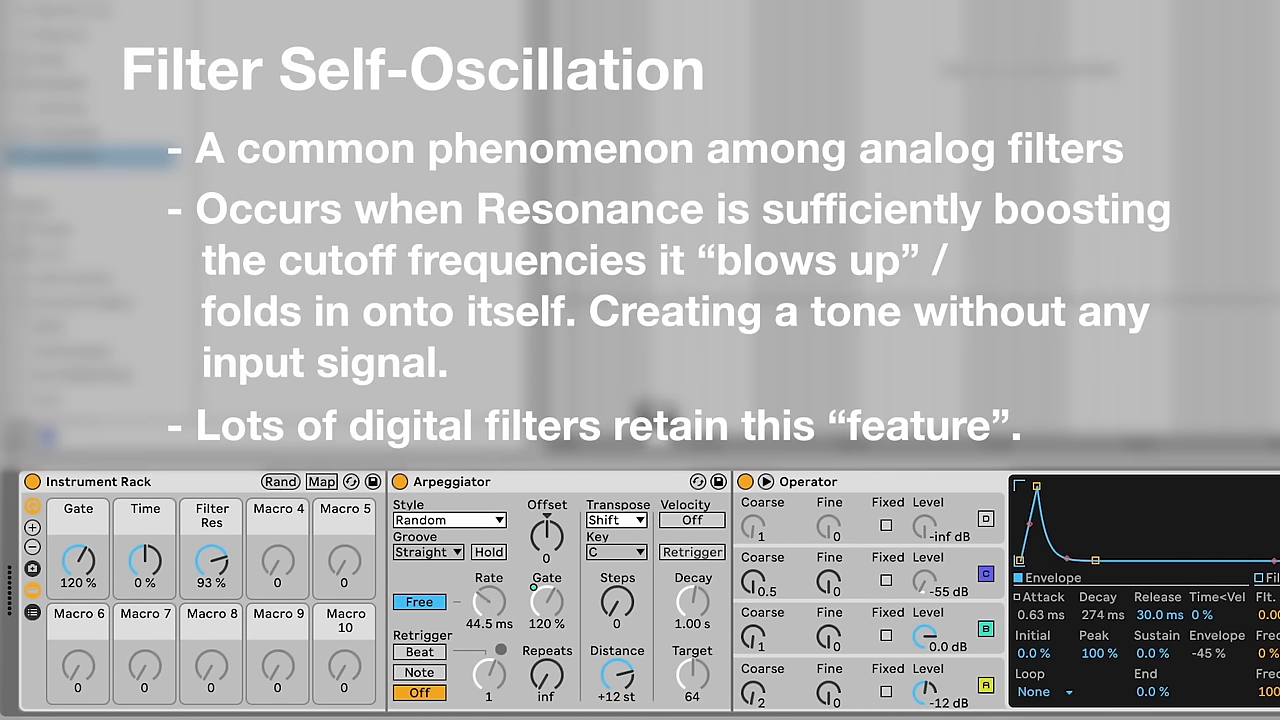
left_click(322, 482)
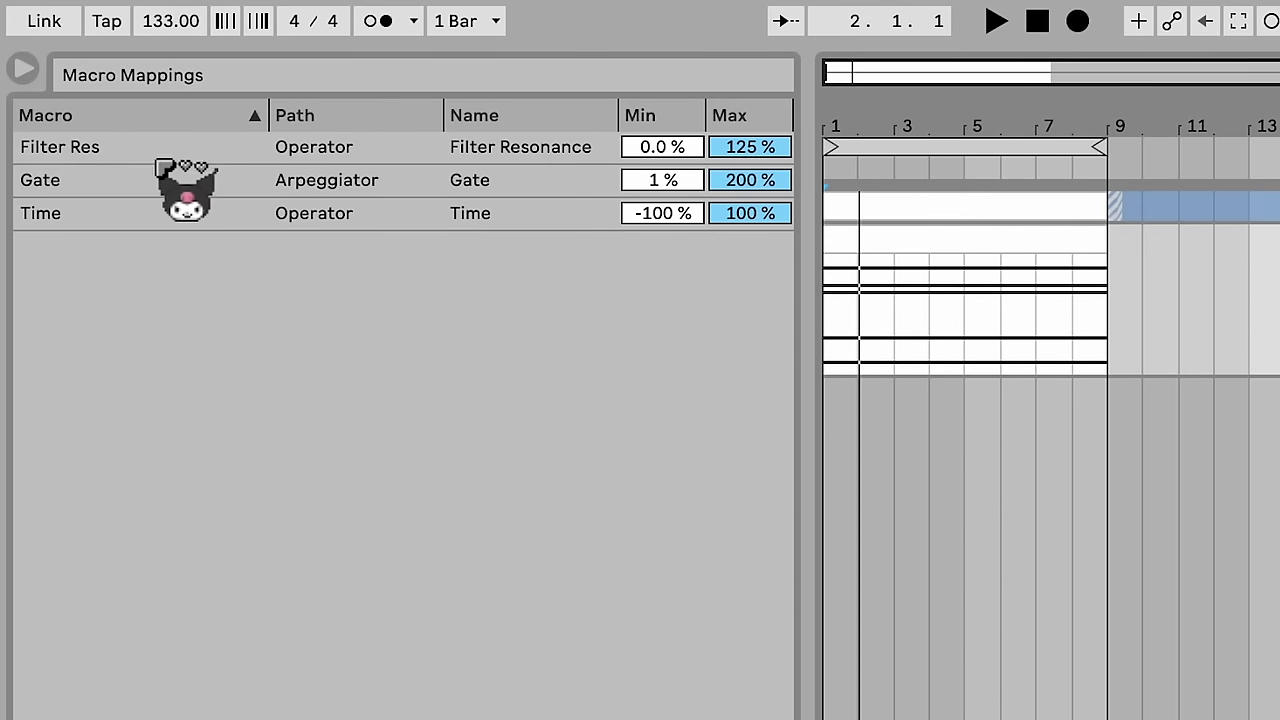
left_click(748, 147)
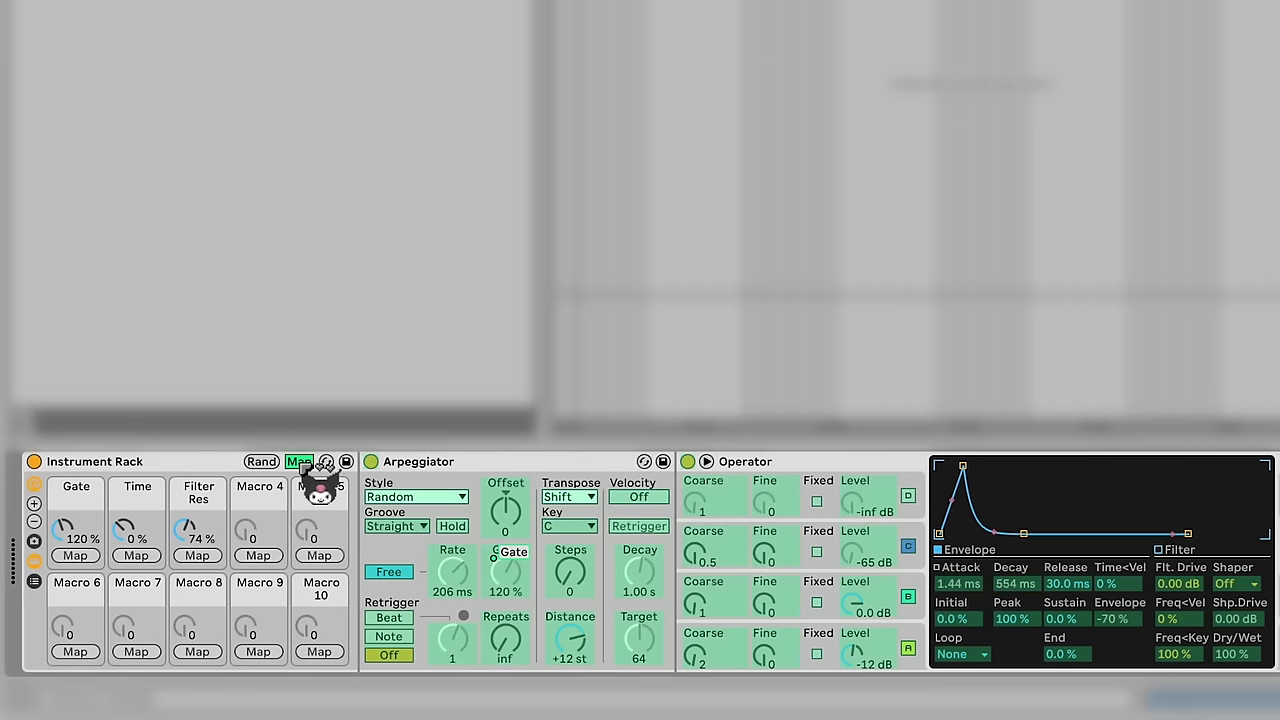
left_click(302, 464)
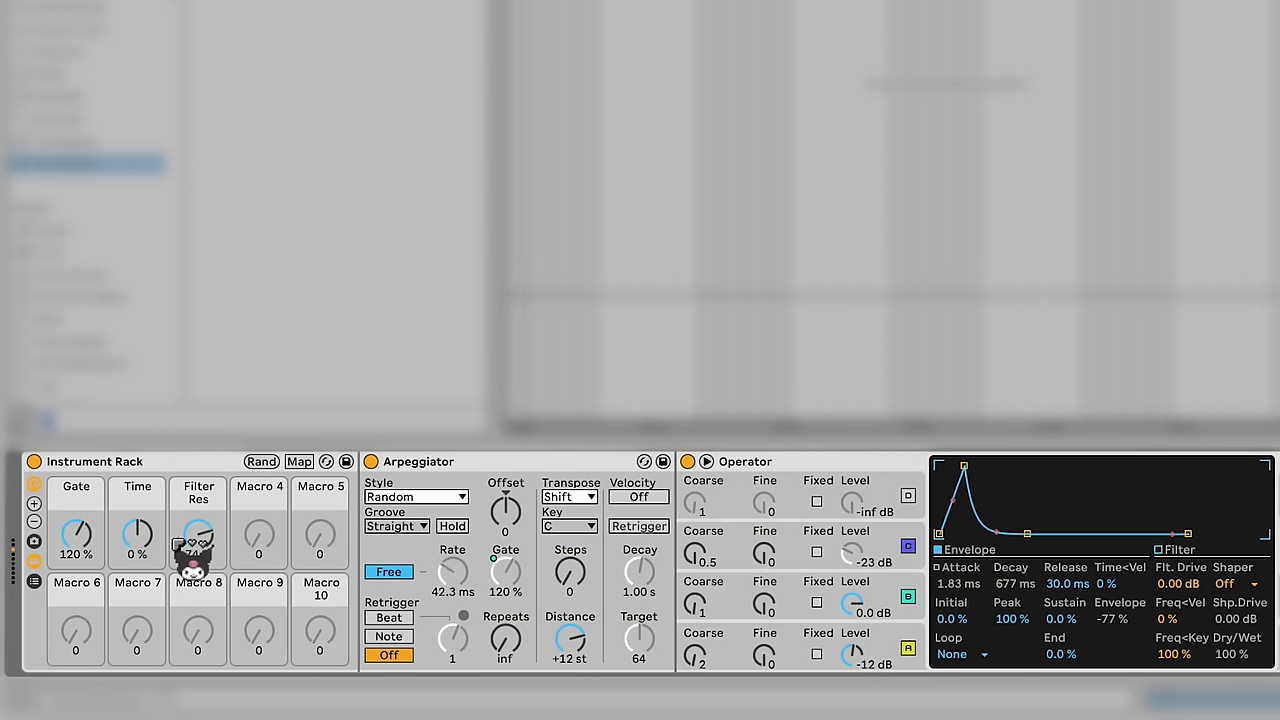
Audition the Time and Filter Res macros, leaving Time at about -11 % and Filter Res at about 99 %
left_click_drag(137, 535, 137, 525)
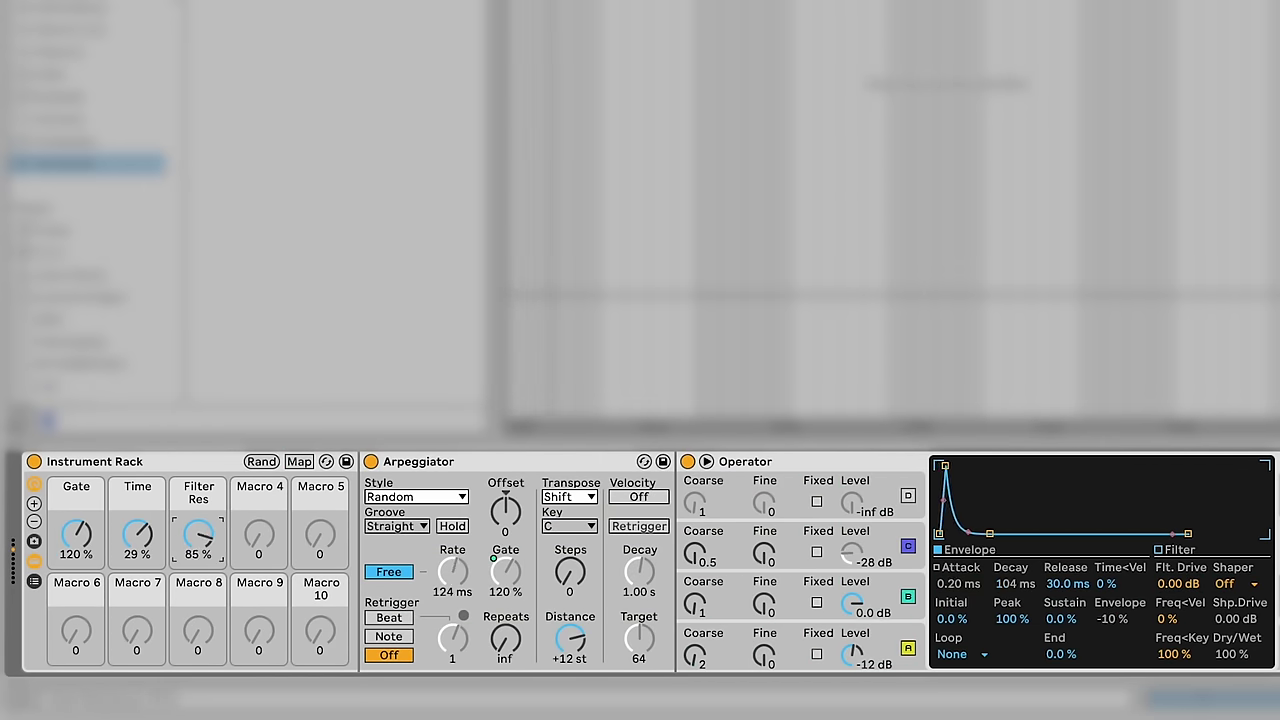
left_click_drag(198, 535, 137, 521)
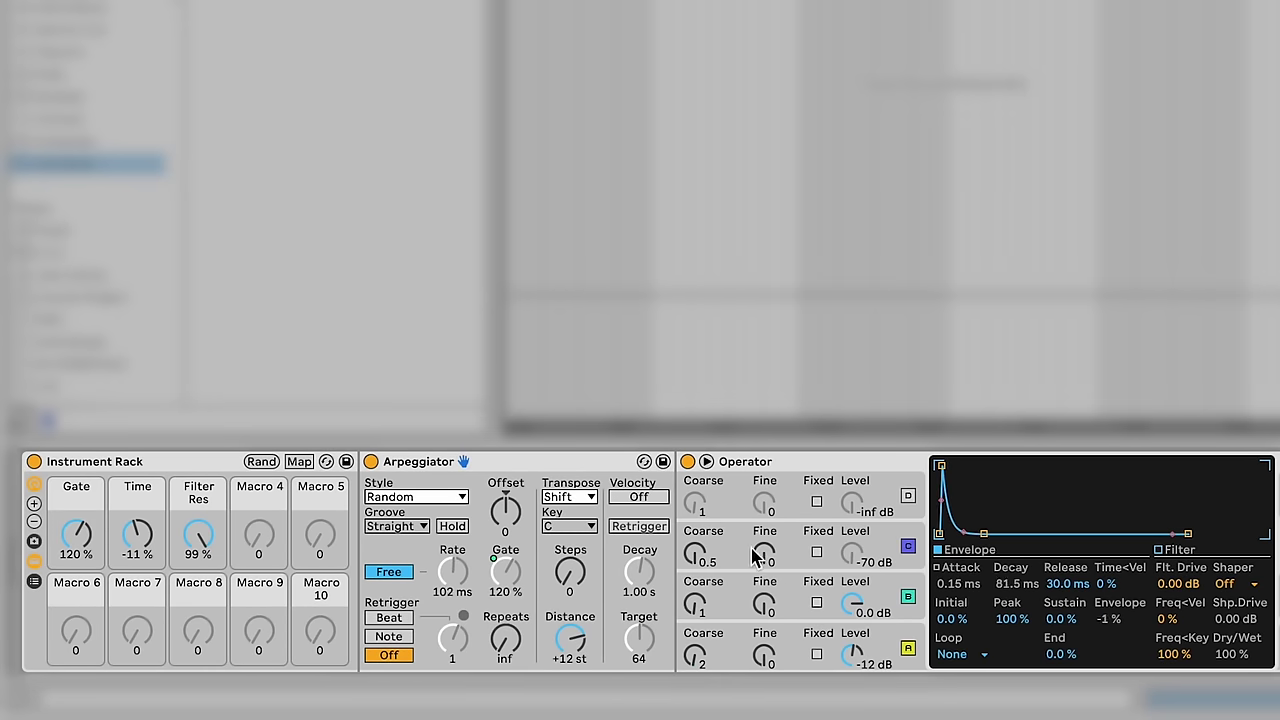
Map oscillator A's envelope loop time to Macro 4 and rename the macro "Osc A Density"
left_click(786, 662)
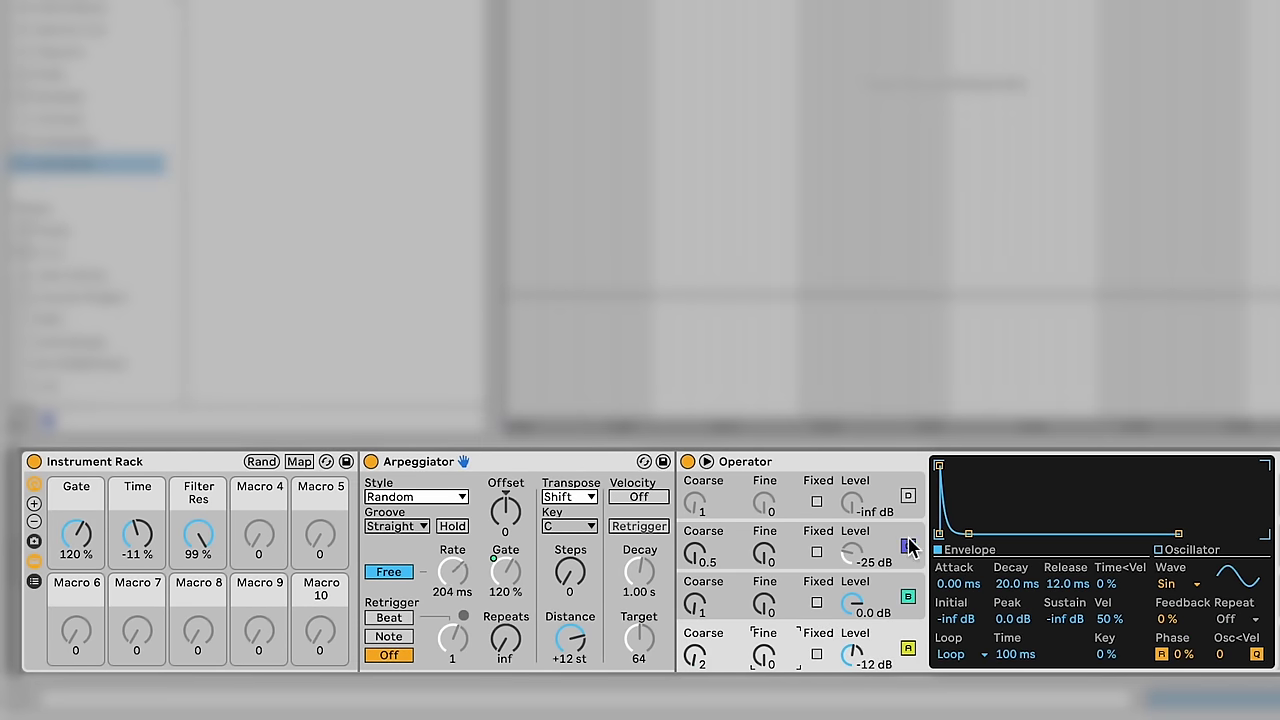
right_click(1016, 656)
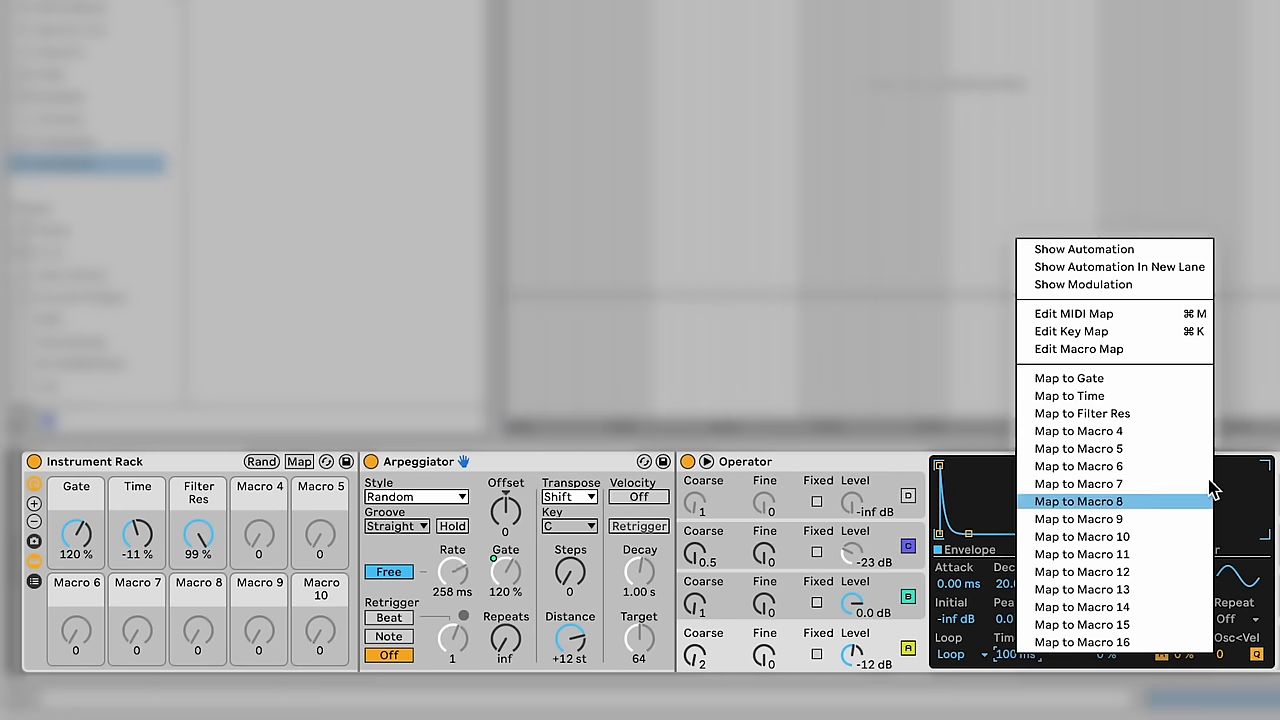
left_click(1200, 431)
double_click(276, 487)
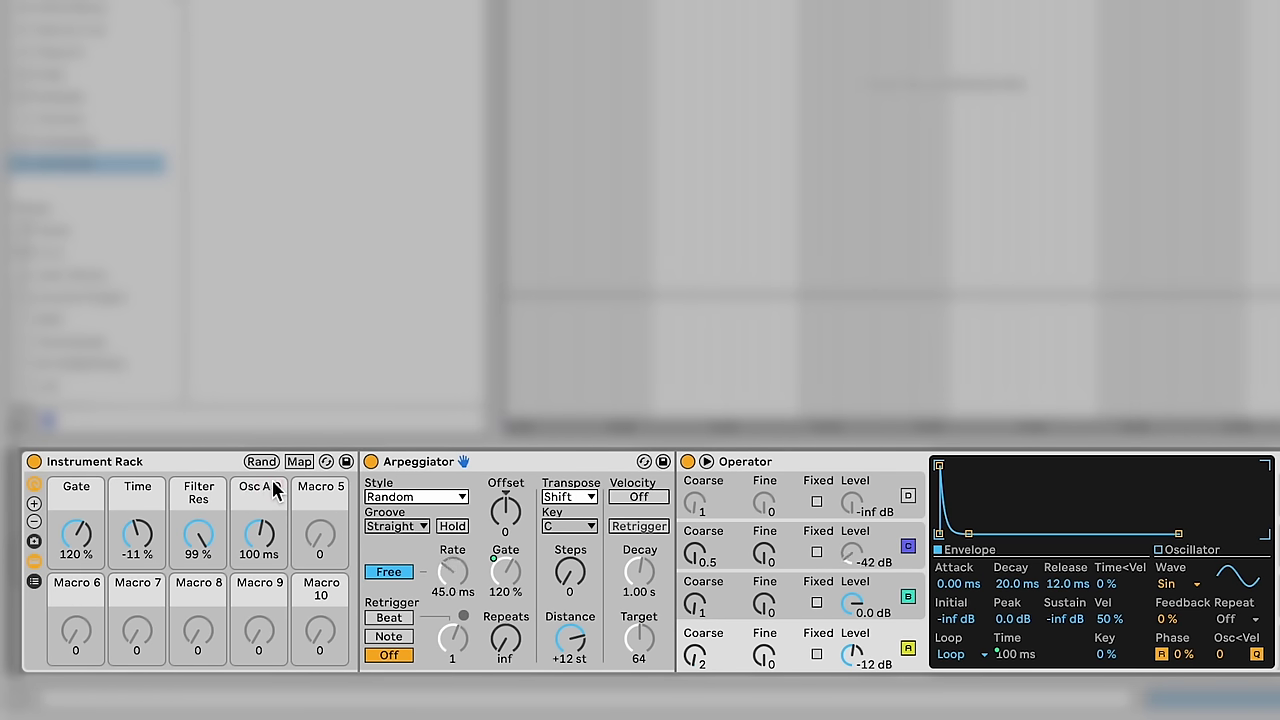
type("Osc A Density")
key("Return")
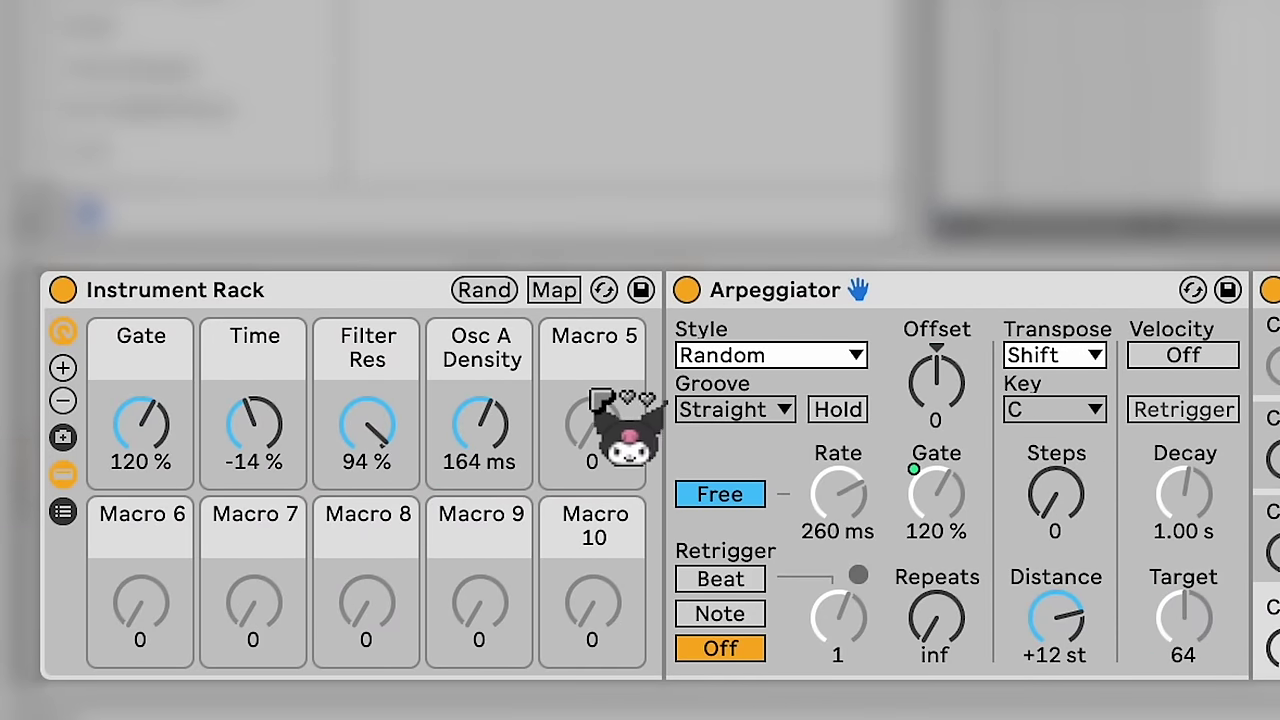
Adjust the Osc A Density macro to about 46 ms and the Time macro to about -11 %
left_click(425, 456)
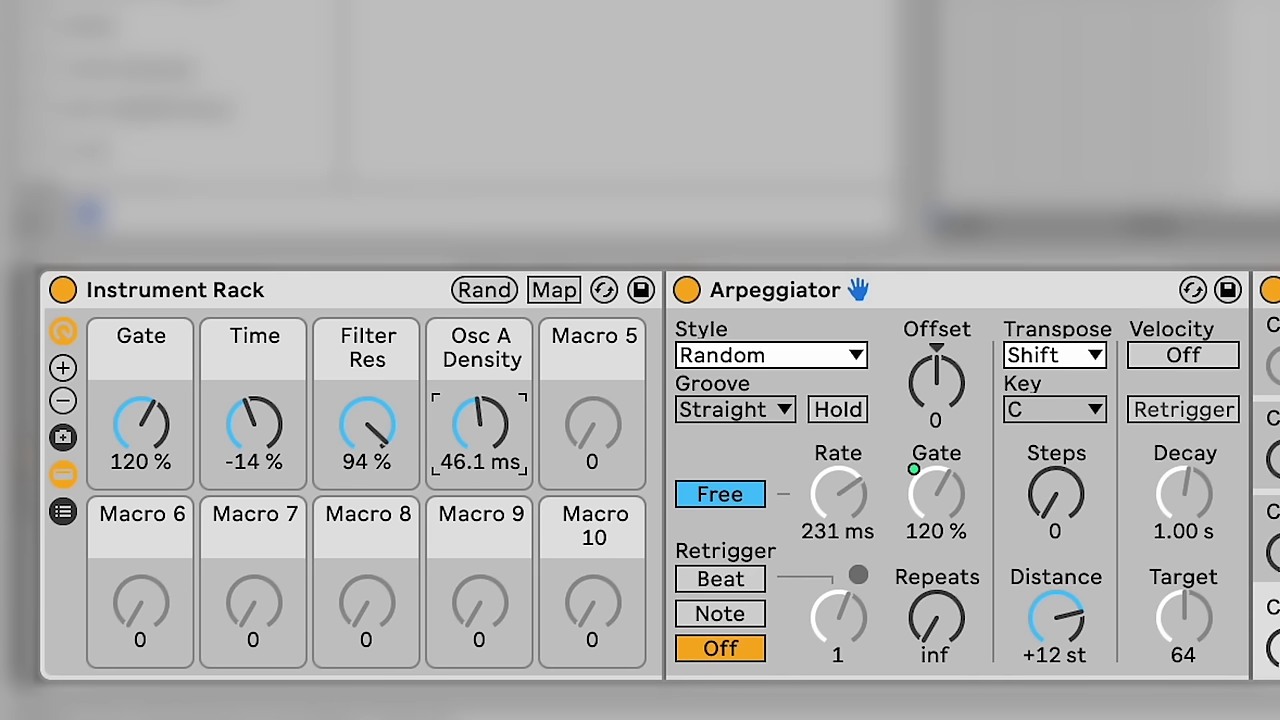
left_click_drag(266, 442, 266, 430)
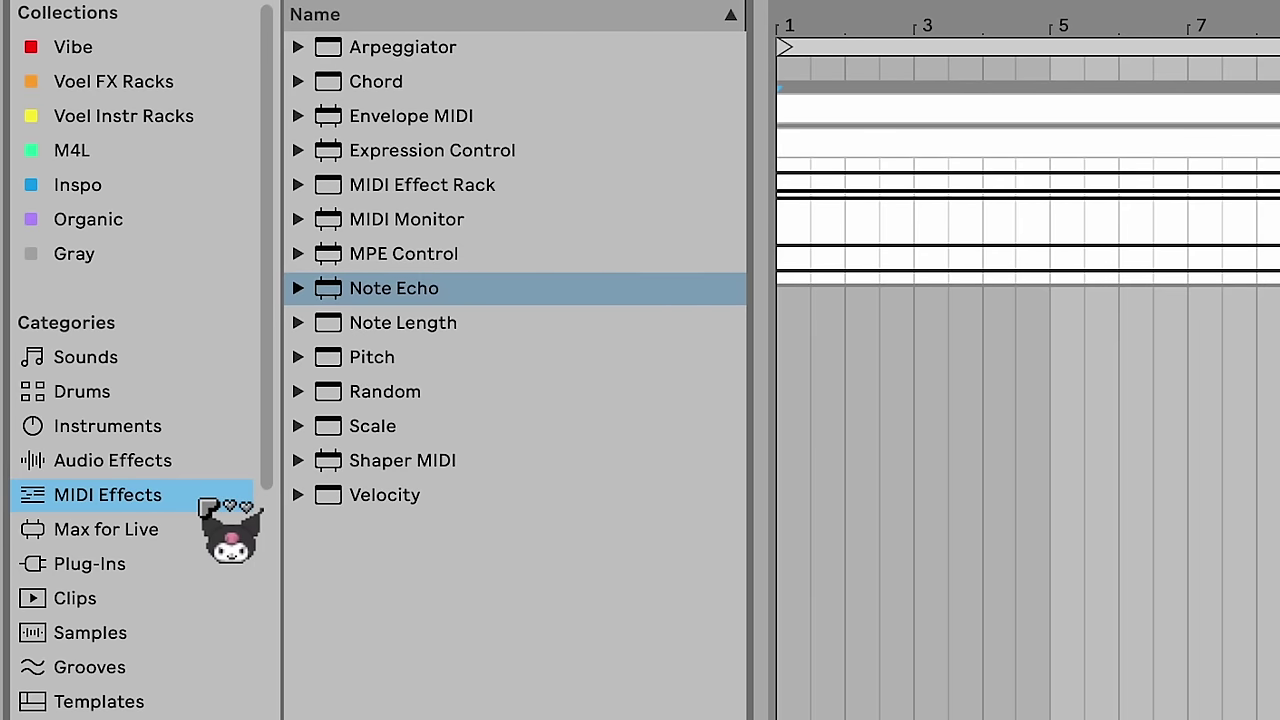
Insert a Note Echo MIDI effect between the Arpeggiator and Operator and switch its delay from Sync to Time mode
left_click(545, 288)
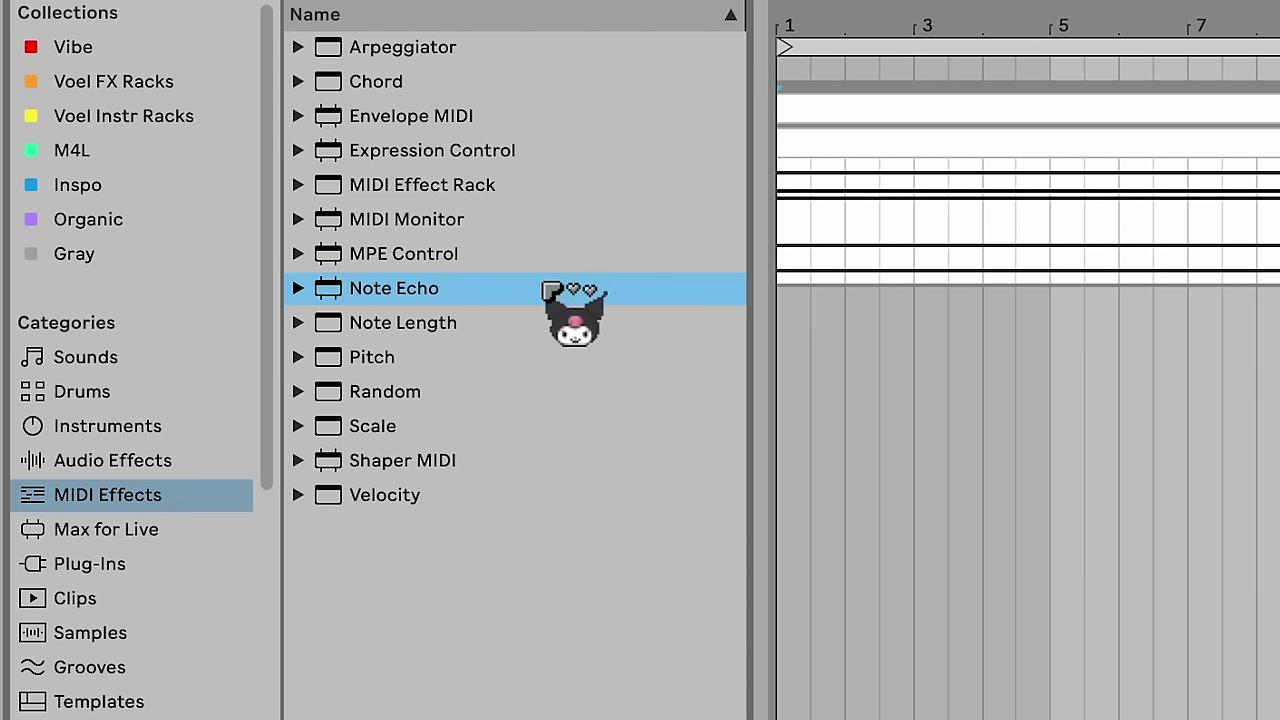
left_click_drag(460, 12, 750, 600)
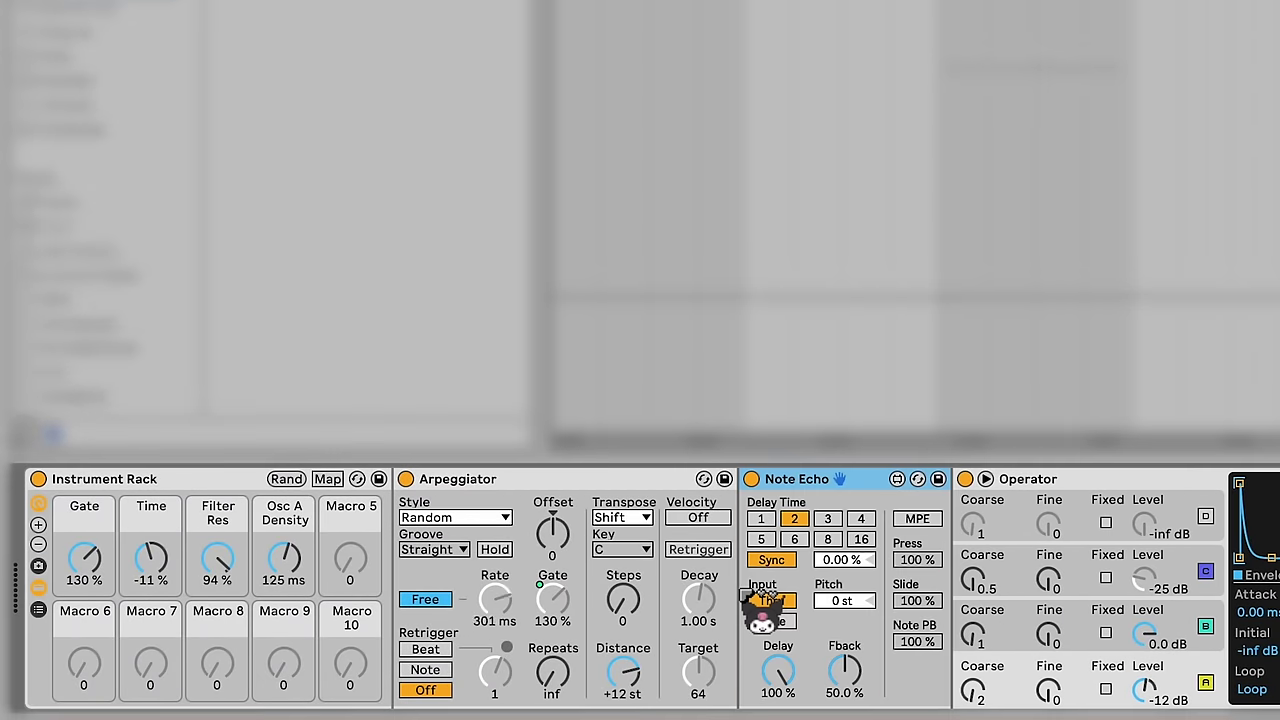
left_click(796, 562)
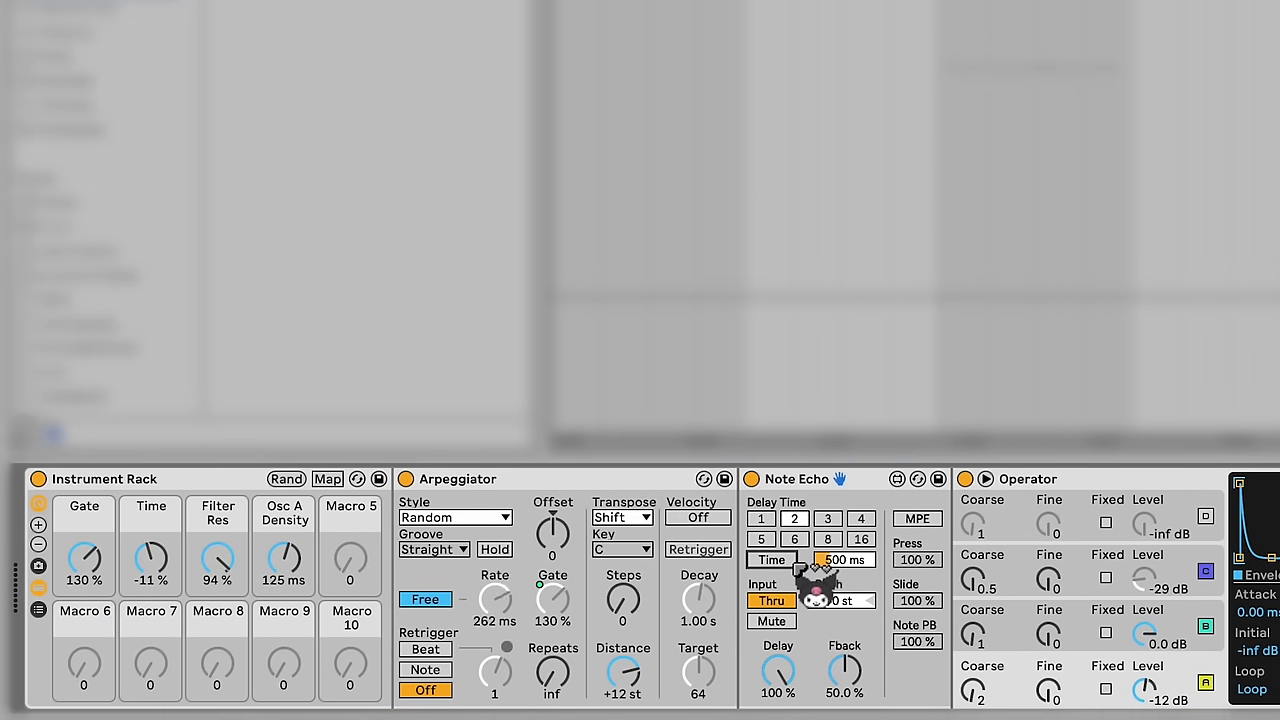
Map a second target of LFO 2 to the Note Echo's delay time
scroll(805, 570, "down", 15)
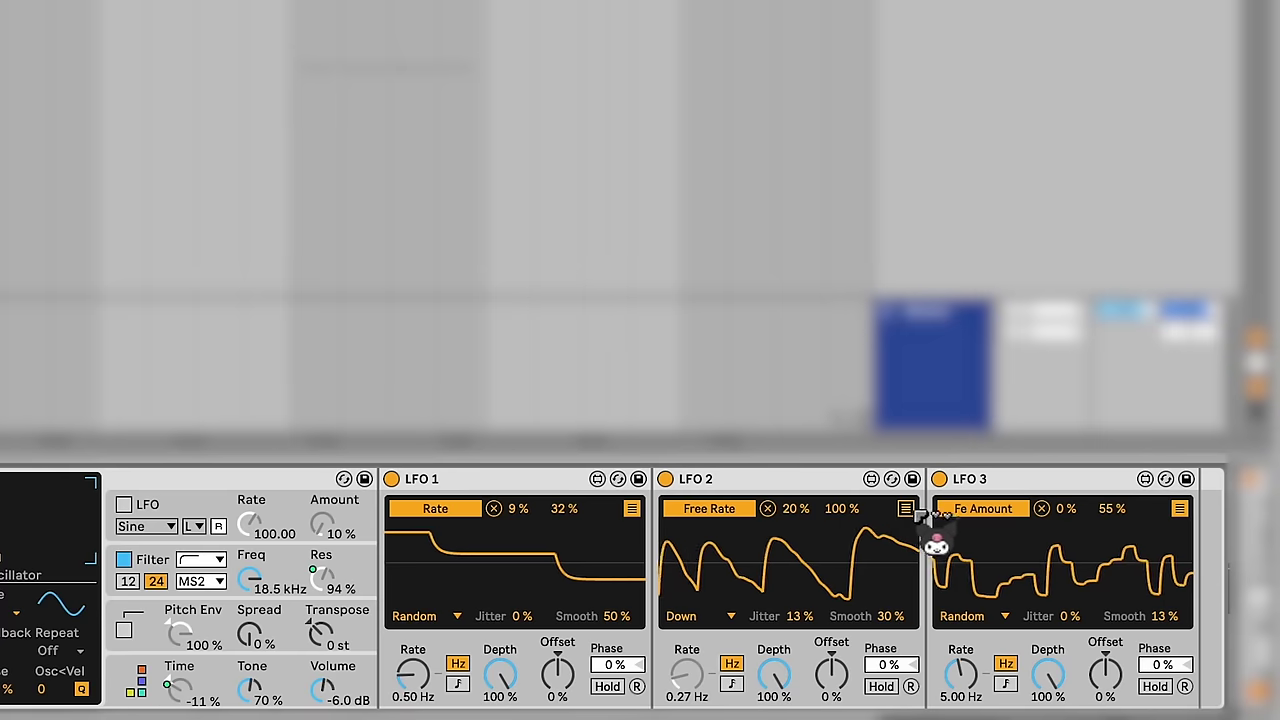
left_click(905, 508)
scroll(749, 543, "up", 15)
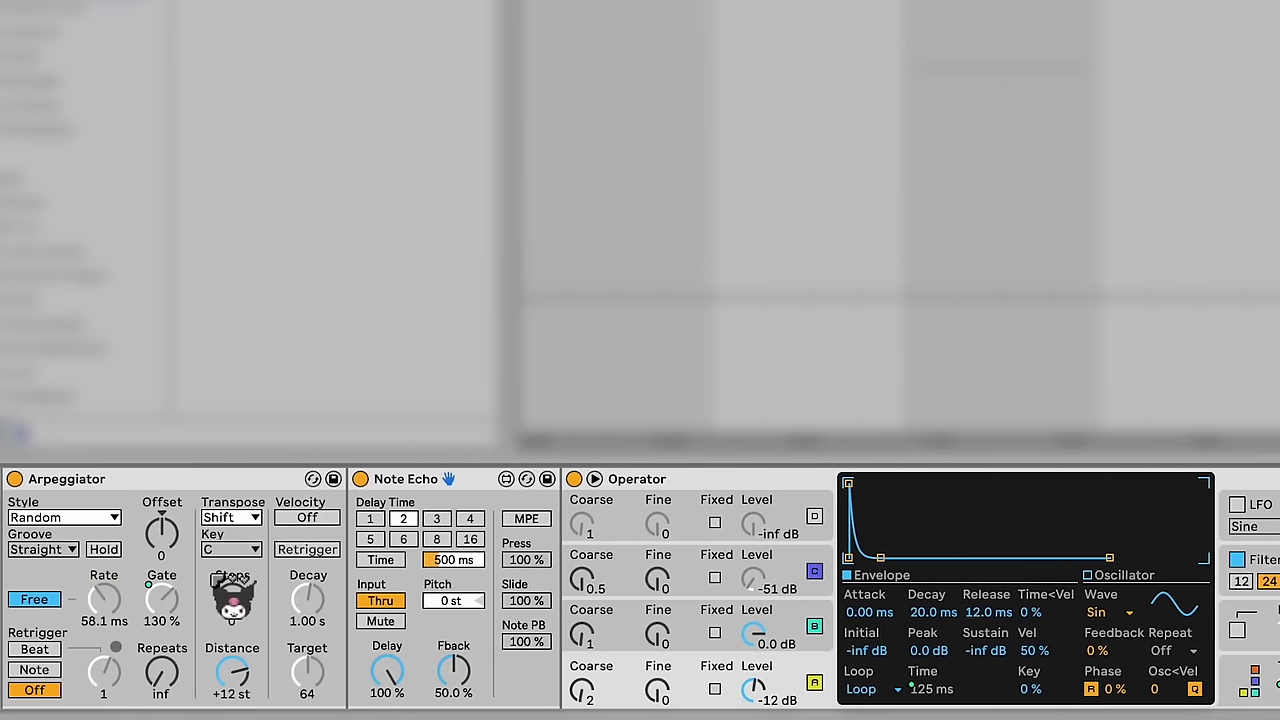
left_click(442, 560)
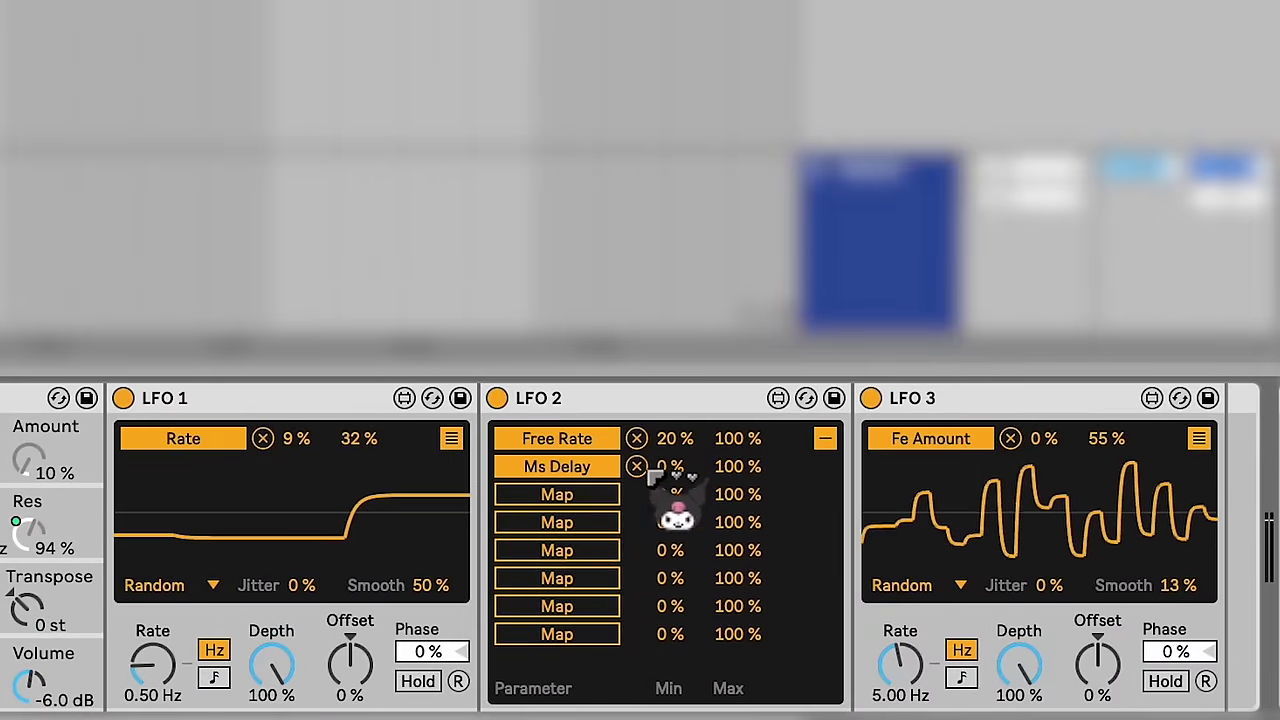
Limit LFO 2's Ms Delay modulation to a minimum of 2 % and a maximum of 50 %, and close the mapping list
left_click_drag(682, 467, 682, 463)
left_click(731, 470)
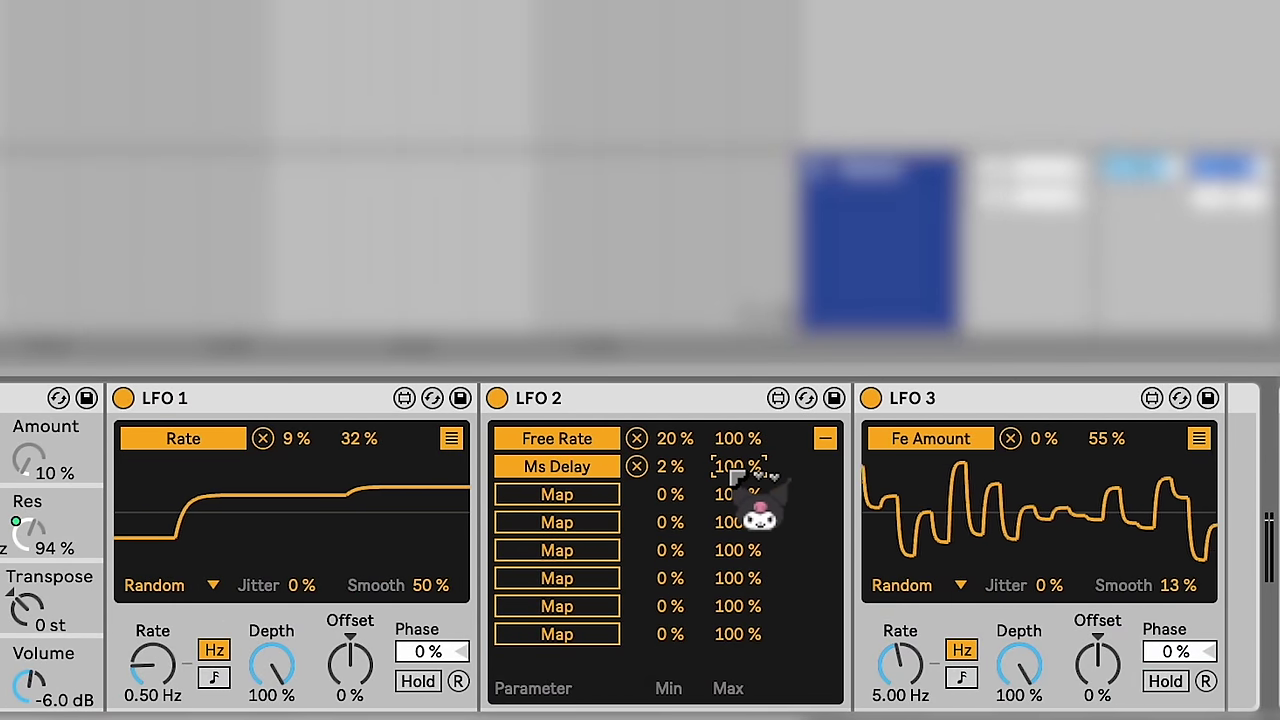
type("50")
key("Return")
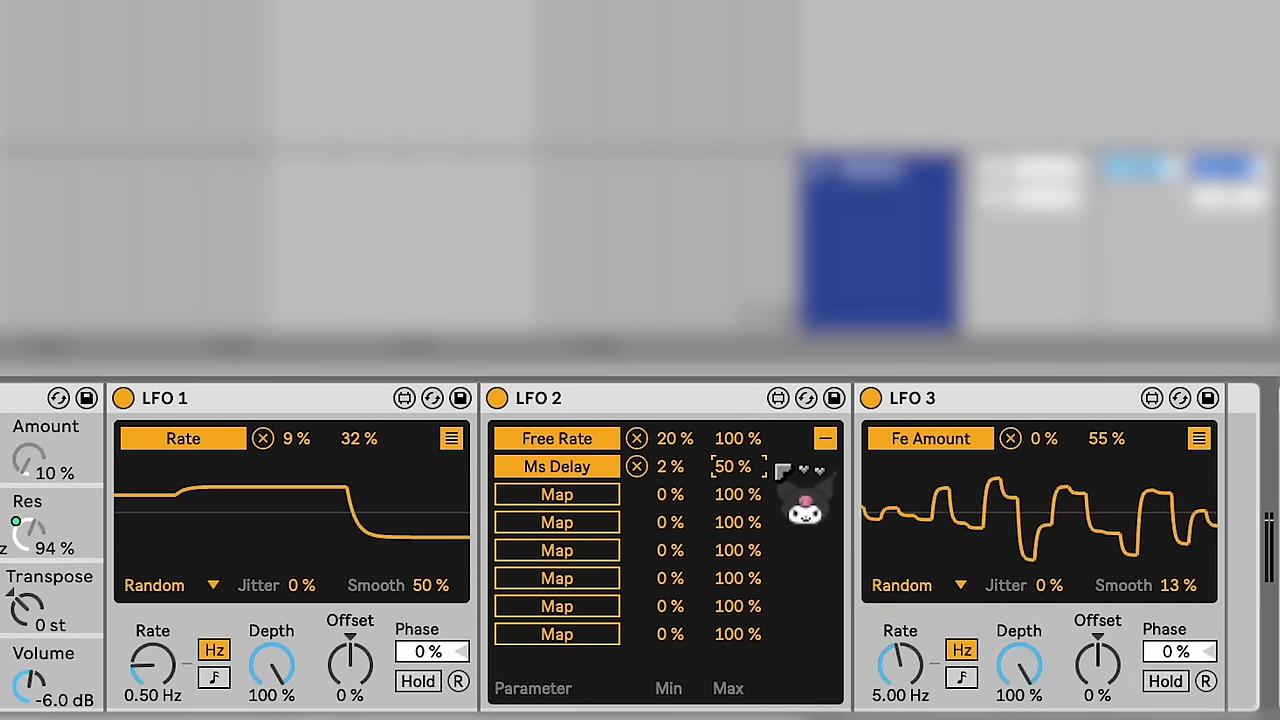
left_click(825, 438)
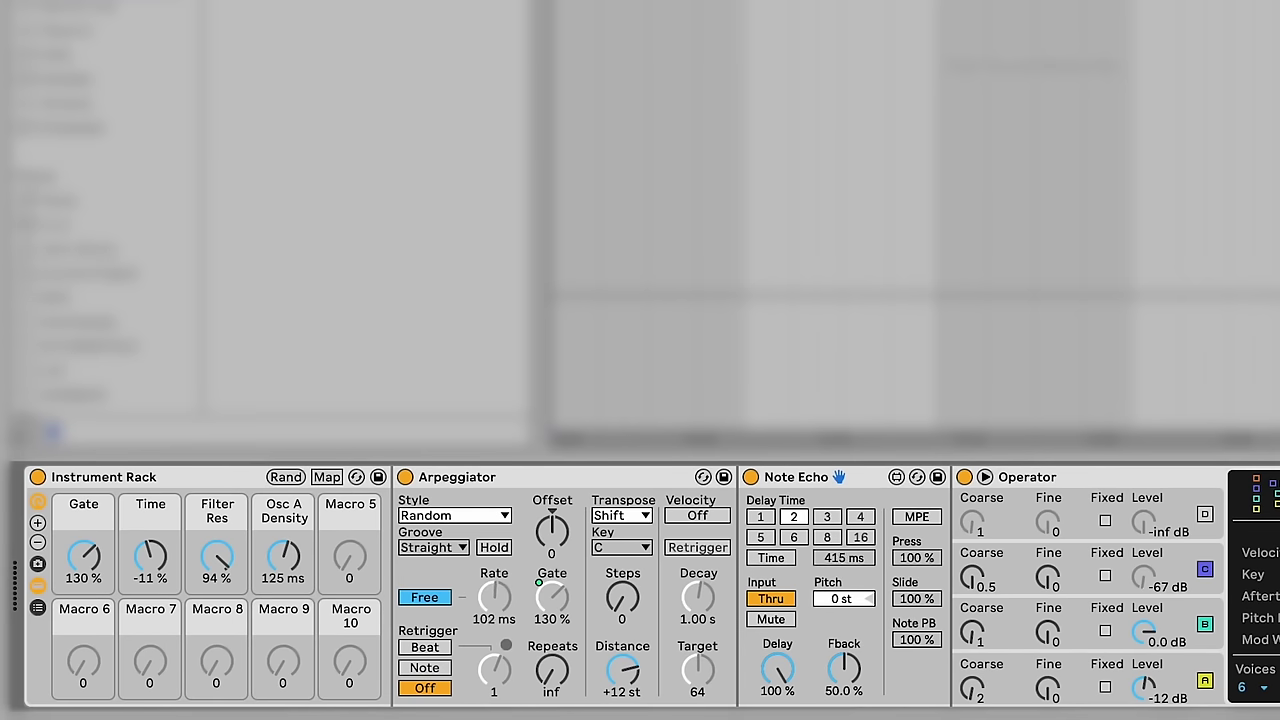
Map the Note Echo's Delay and Feedback to Macro 5 and rename the macro "Note Echo"
right_click(762, 676)
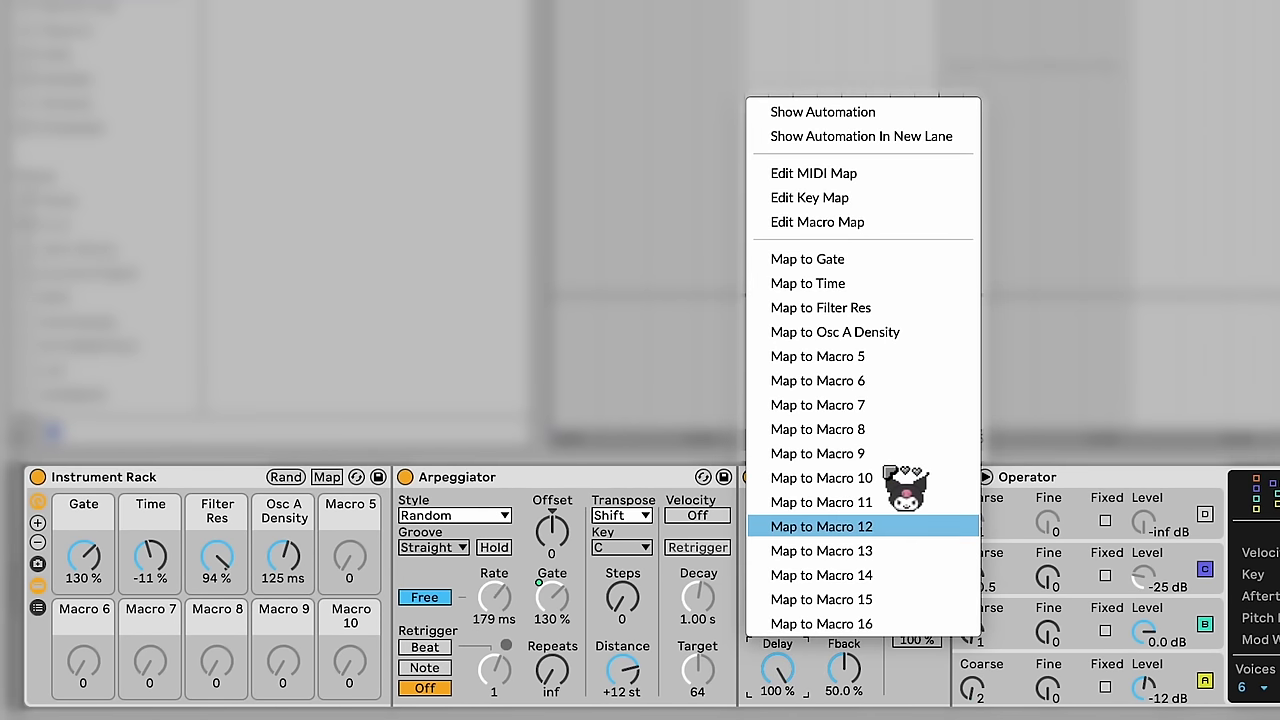
left_click(878, 358)
right_click(845, 672)
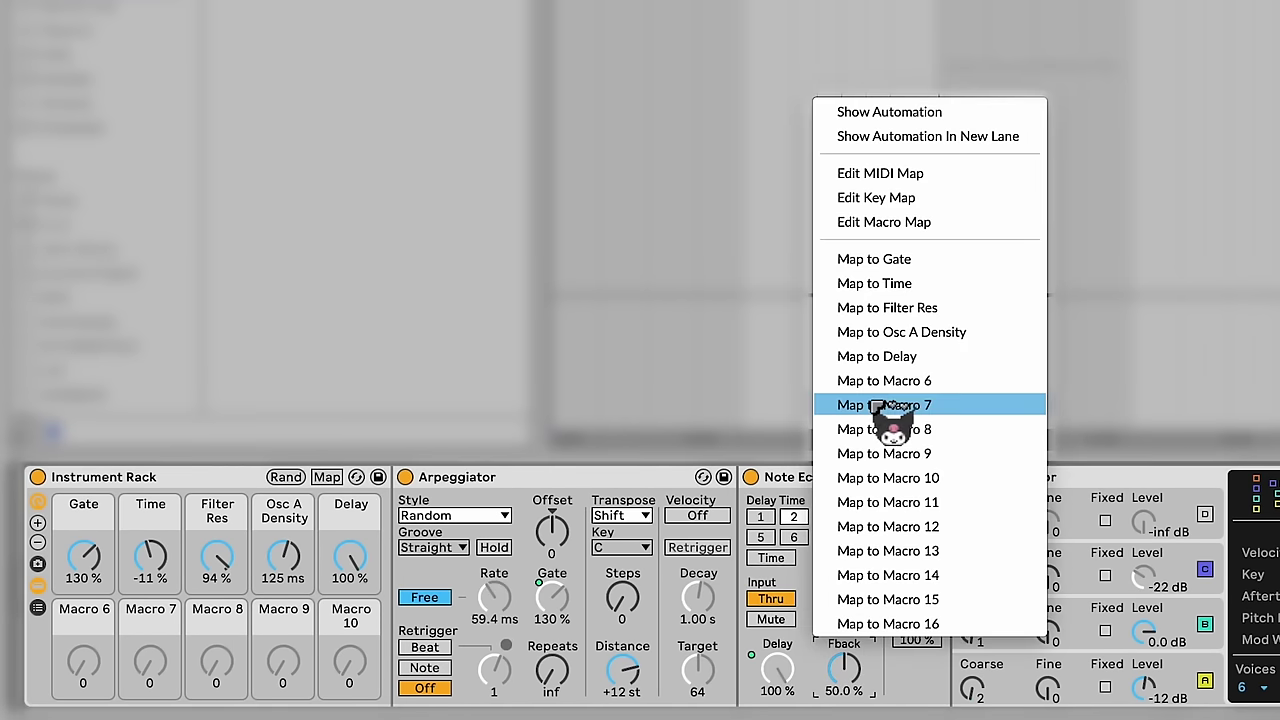
left_click(908, 358)
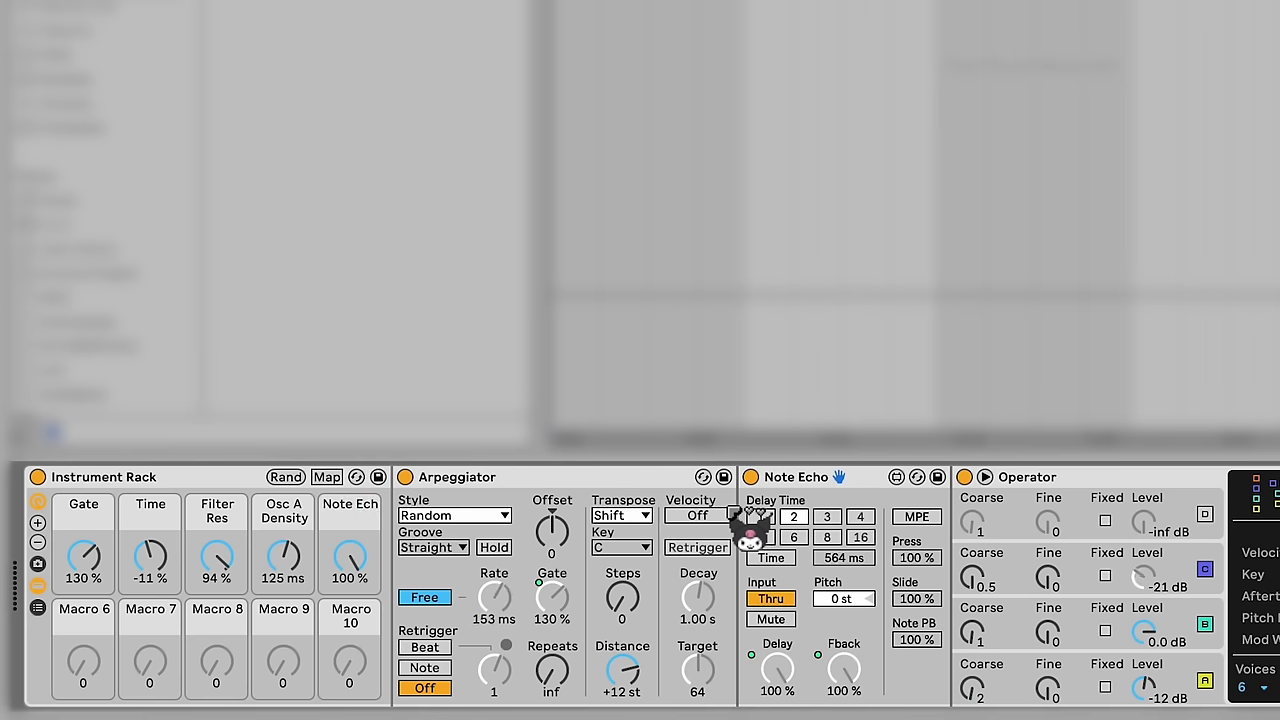
Set the maximum of the Note Echo macro's Feedback mapping to 50 %
left_click(326, 477)
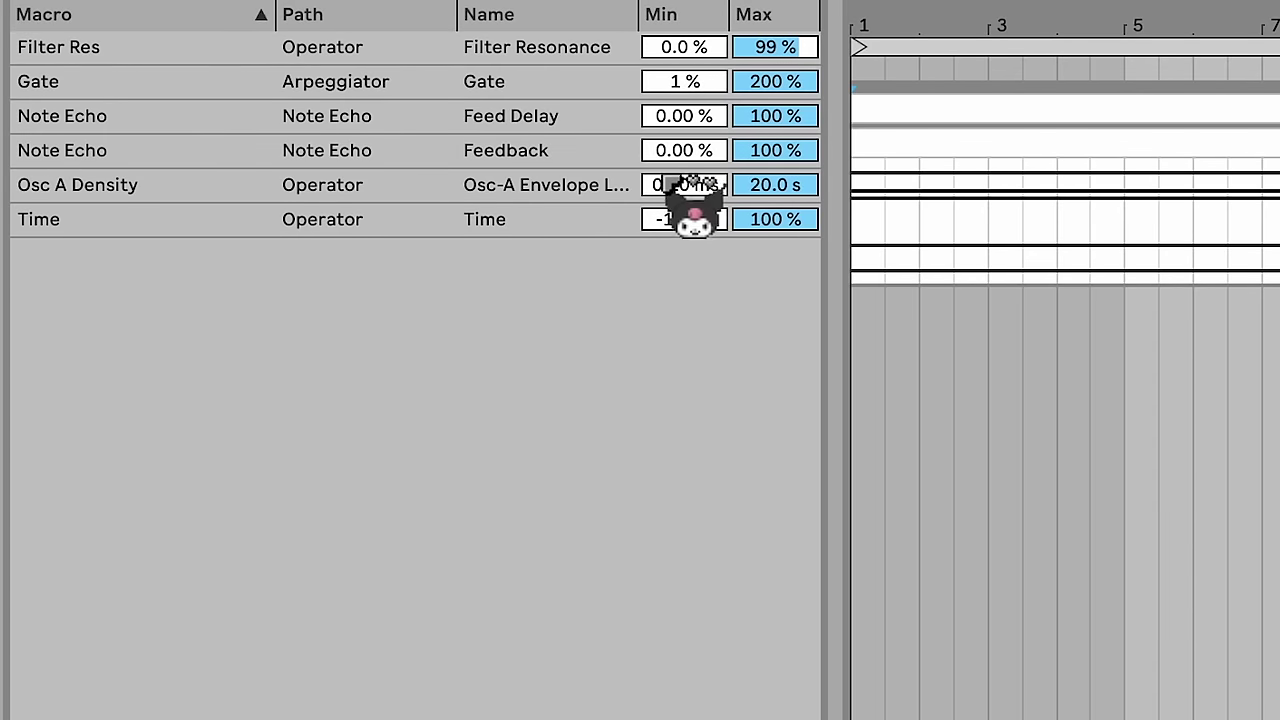
left_click(757, 152)
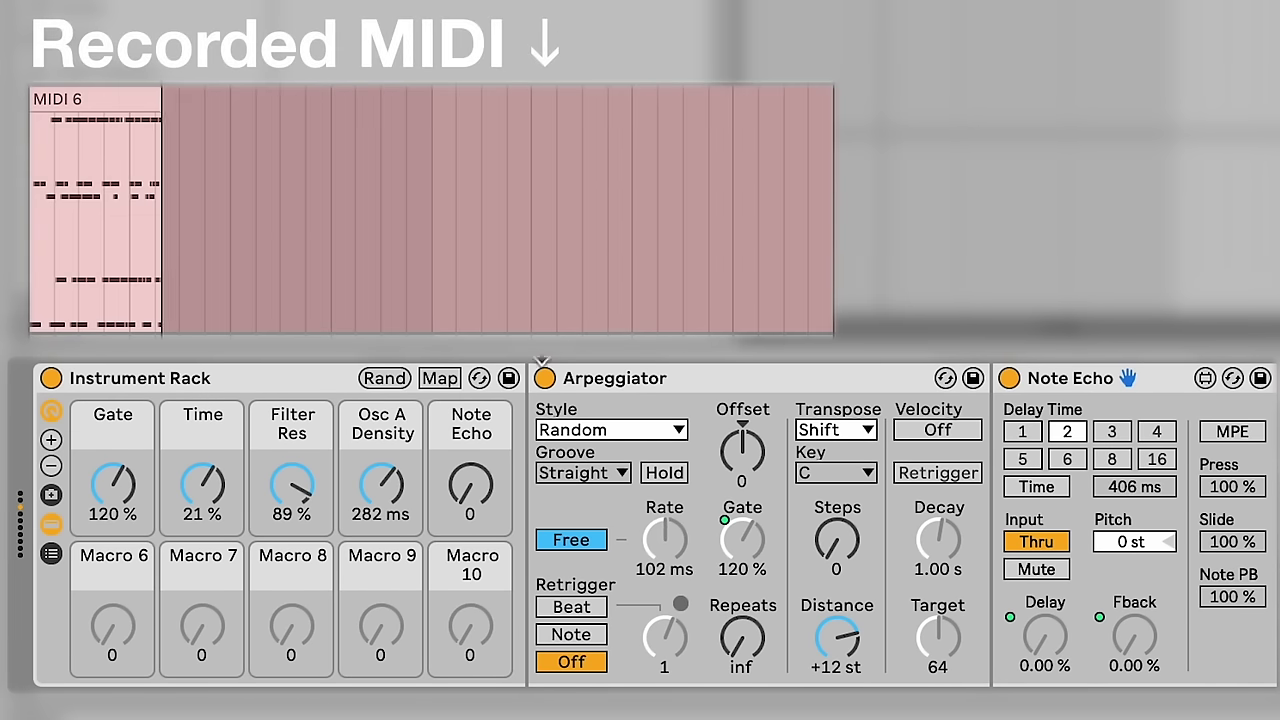
Audition Note Echo at 127 and back at 0, with Gate at 67 %, Time at -41 %, Filter Res at 83 % and Osc A Density at 15.5 ms
left_click(484, 492)
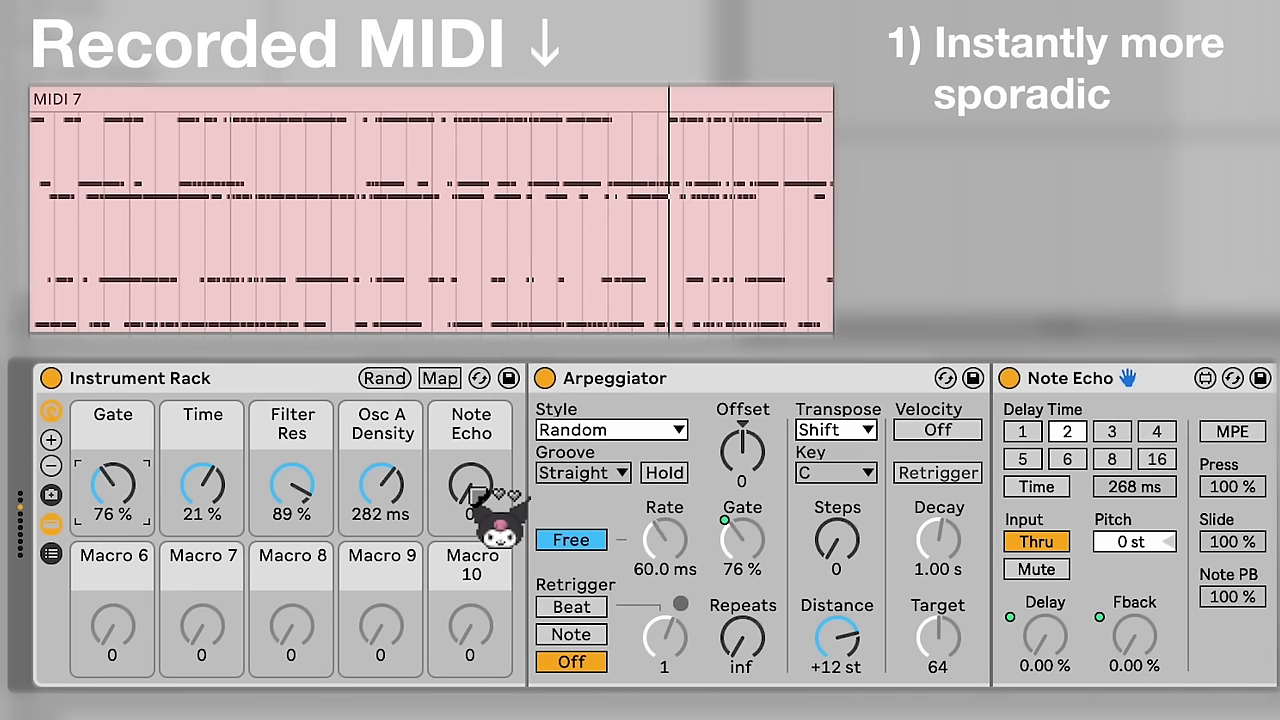
left_click_drag(497, 515, 497, 420)
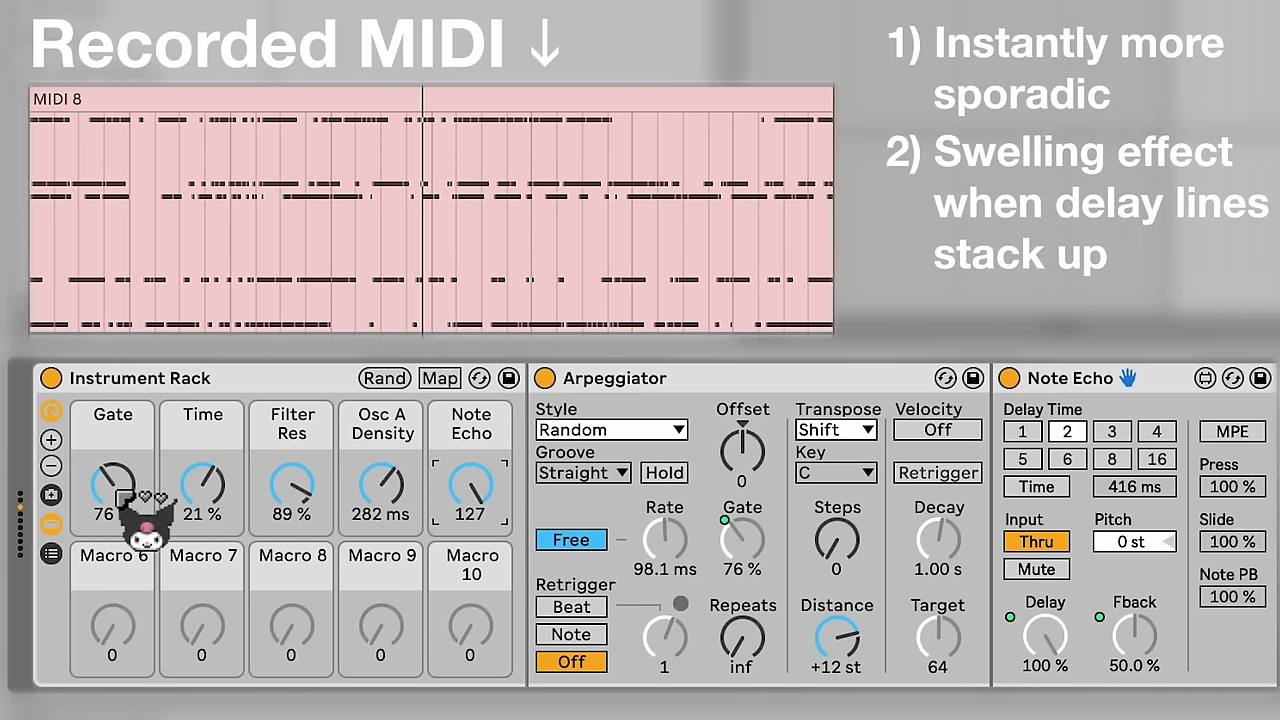
mouse_move(110, 488)
left_mouse_down()
mouse_move(110, 438)
mouse_move(110, 496)
left_mouse_up()
left_click_drag(220, 500, 220, 537)
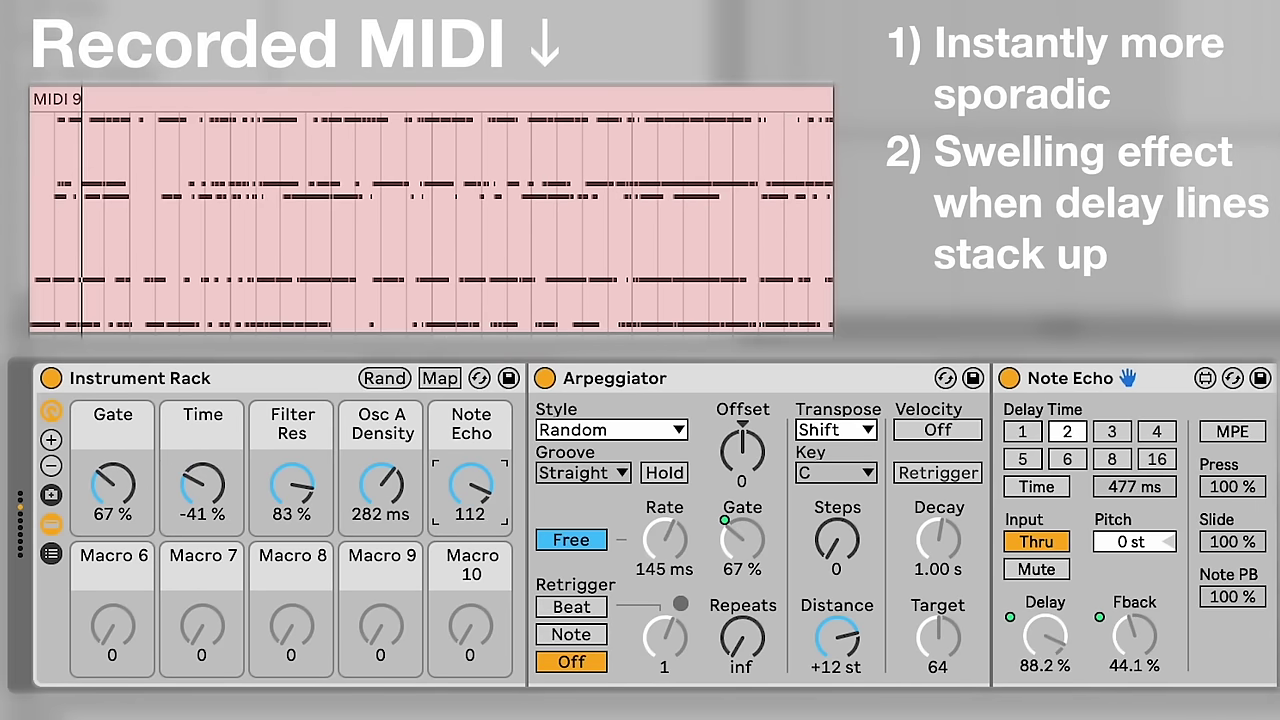
left_click_drag(440, 485, 440, 530)
left_click_drag(387, 468, 387, 518)
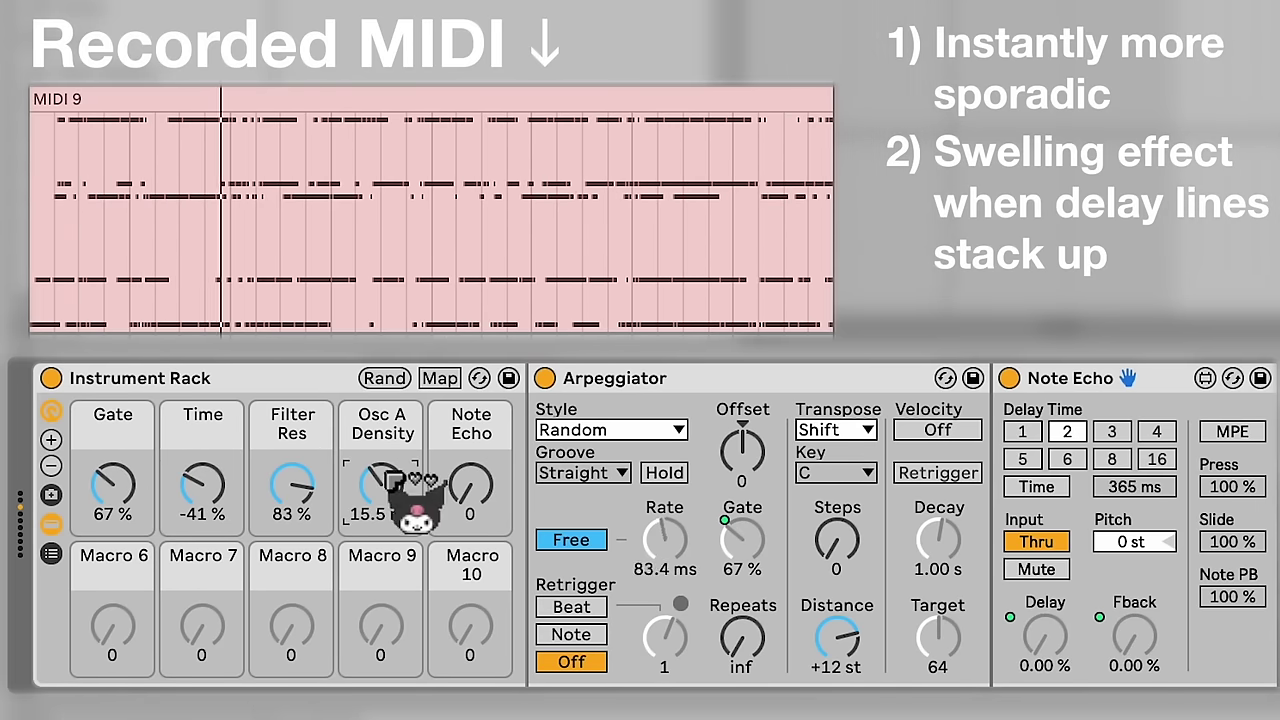
Sweep the Note Echo macro between full and 0 to compare the sound with and without the echo
mouse_move(467, 490)
left_mouse_down()
mouse_move(467, 451)
mouse_move(476, 494)
left_mouse_up()
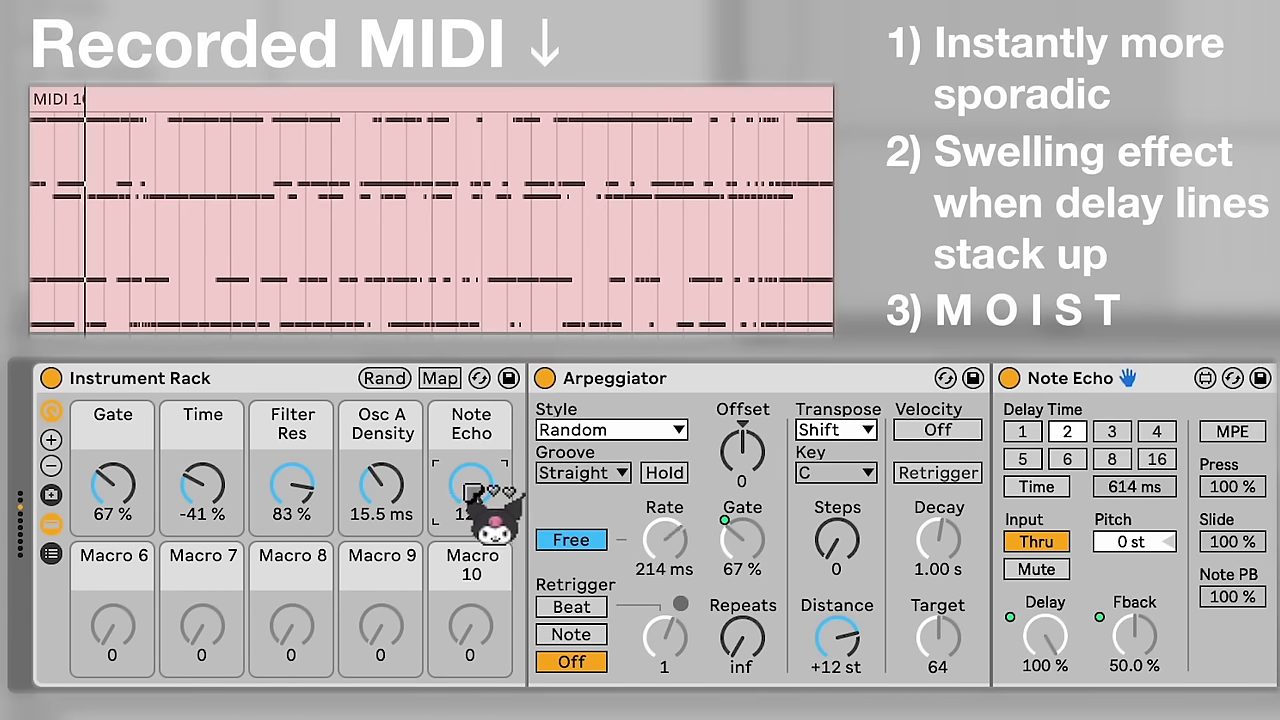
left_click_drag(468, 490, 468, 618)
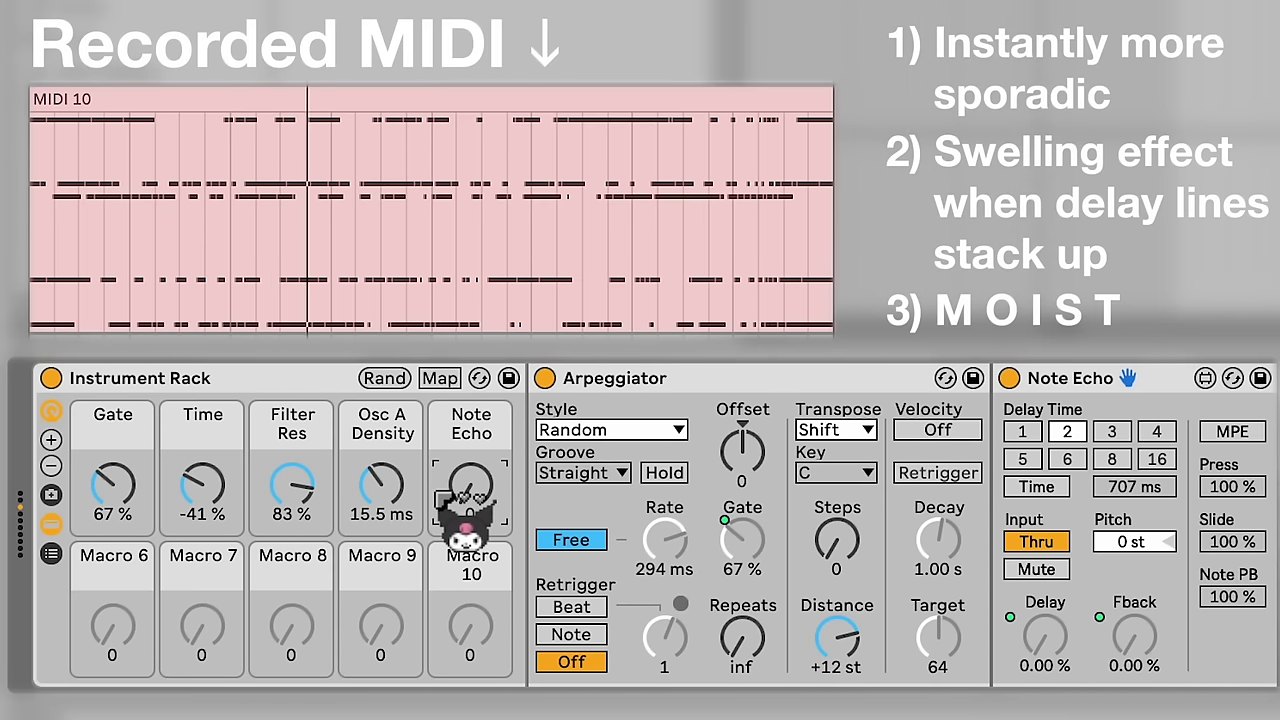
left_click_drag(464, 490, 464, 363)
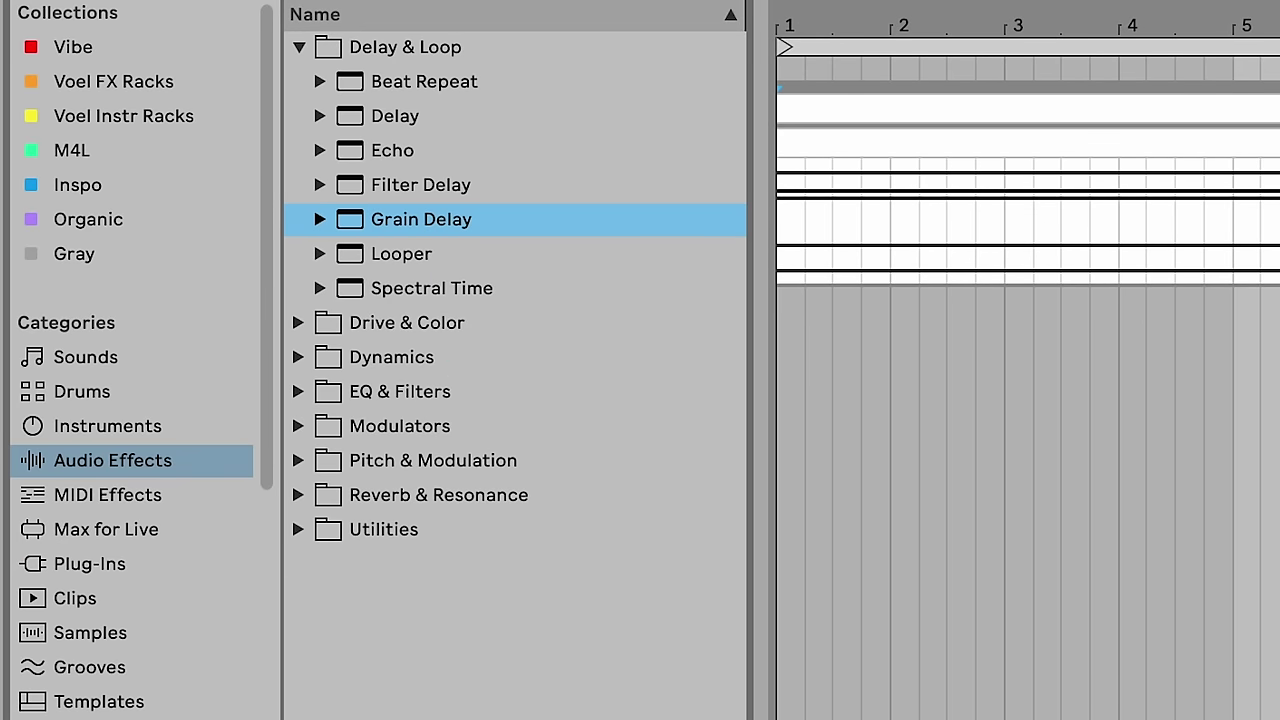
Add a Grain Delay audio effect after LFO 3 and switch its delay from Sync to Time mode
left_click_drag(421, 219, 640, 715)
left_click_drag(440, 222, 1237, 313)
left_click_drag(434, 220, 1130, 345)
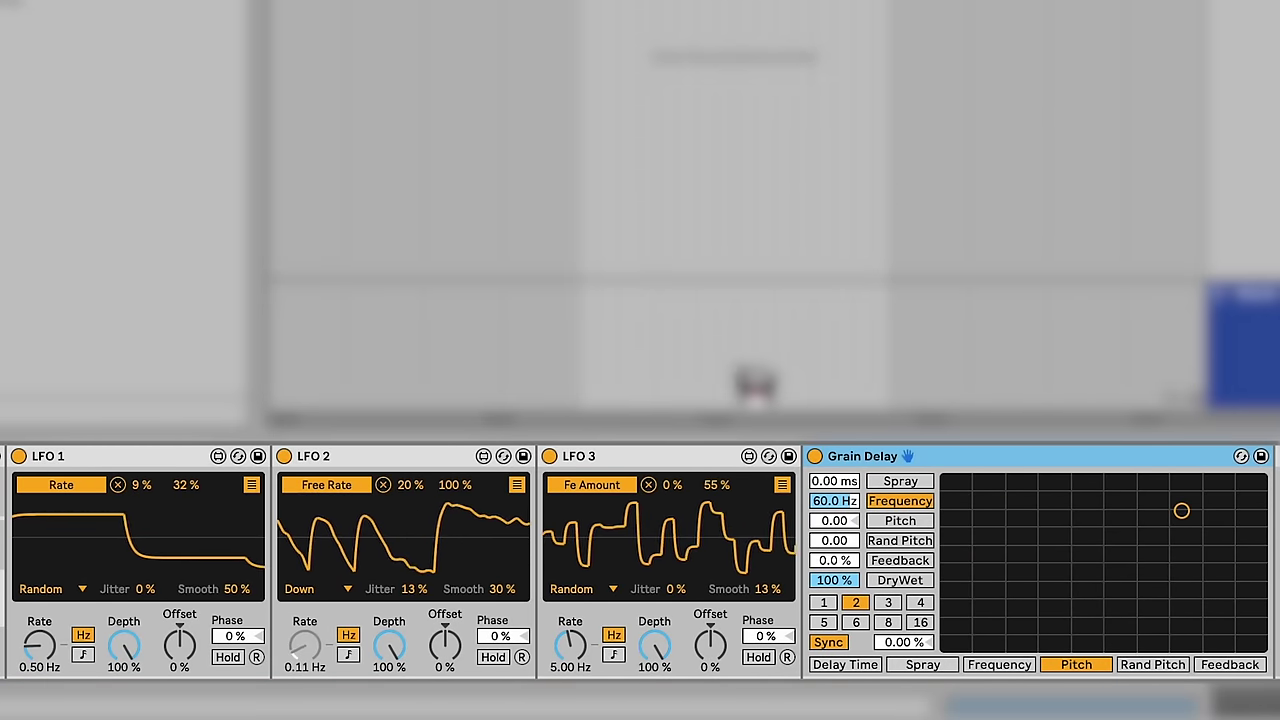
left_click(830, 642)
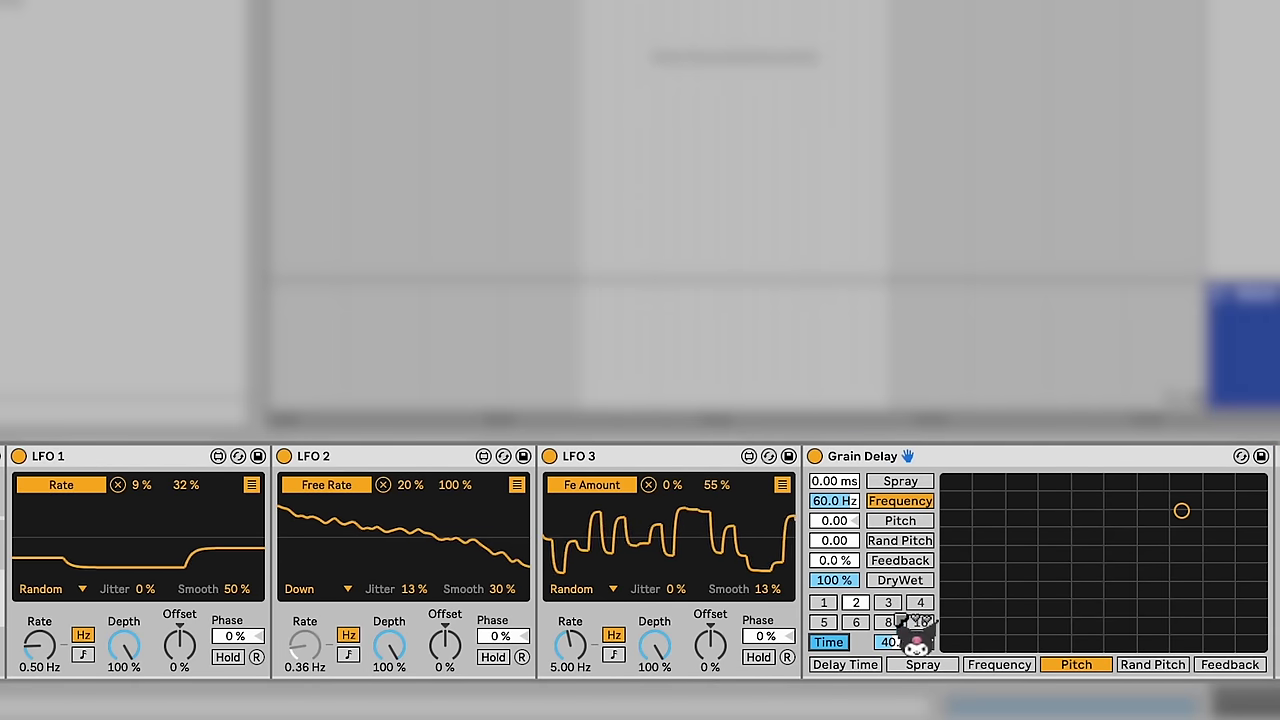
Map LFO 1 to the Grain Delay's Pitch with a minimum of 90 % and a maximum of 25 %, and close the mapping list
left_click(252, 484)
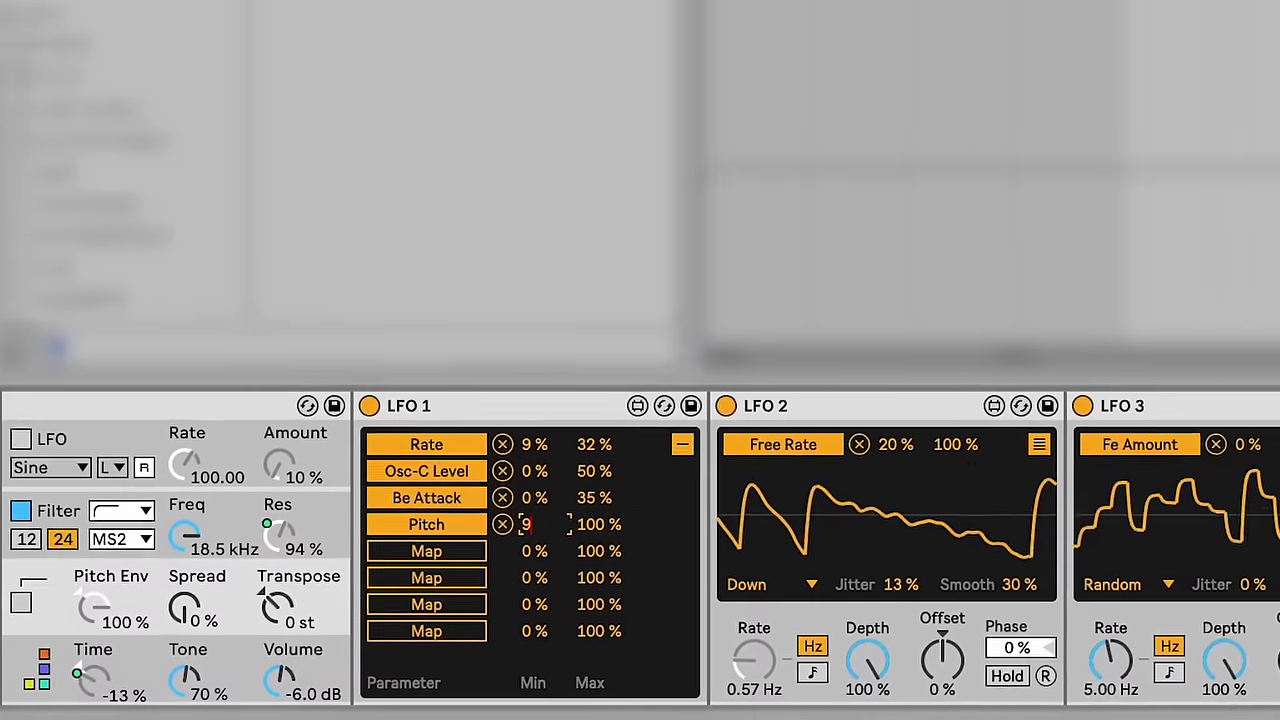
type("90")
key("Return")
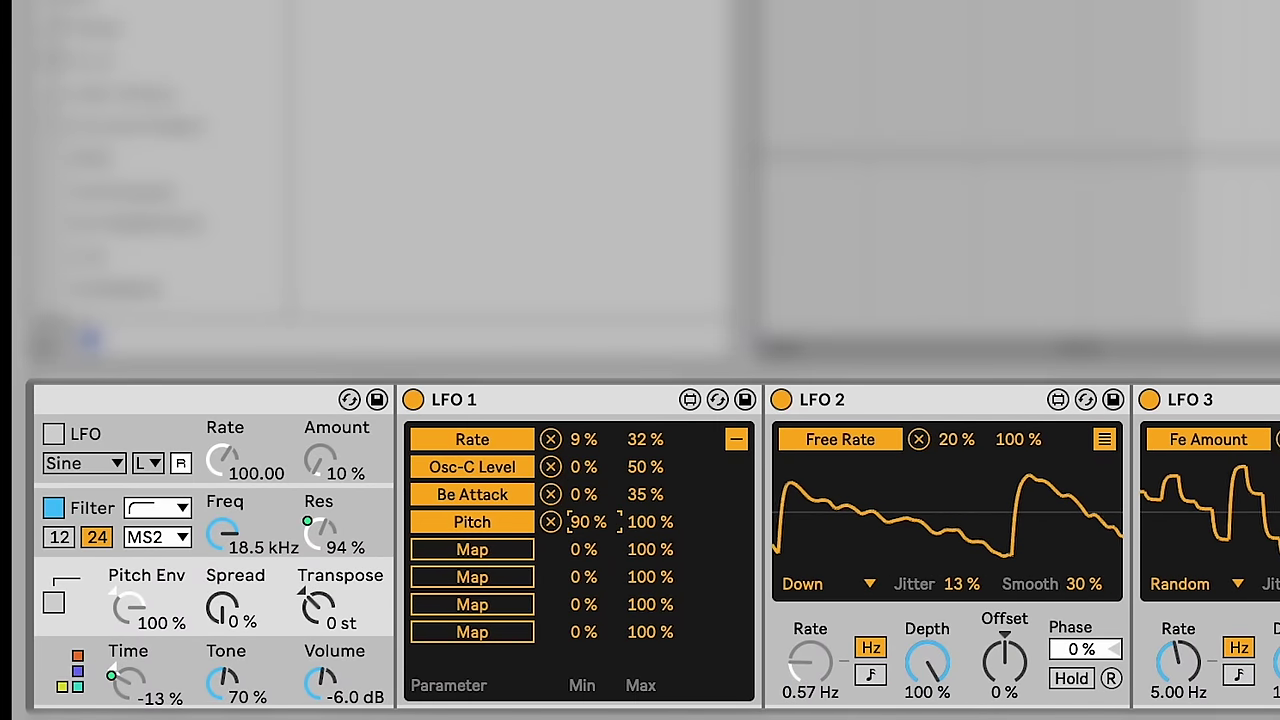
left_click(650, 522)
type("25")
key("Return")
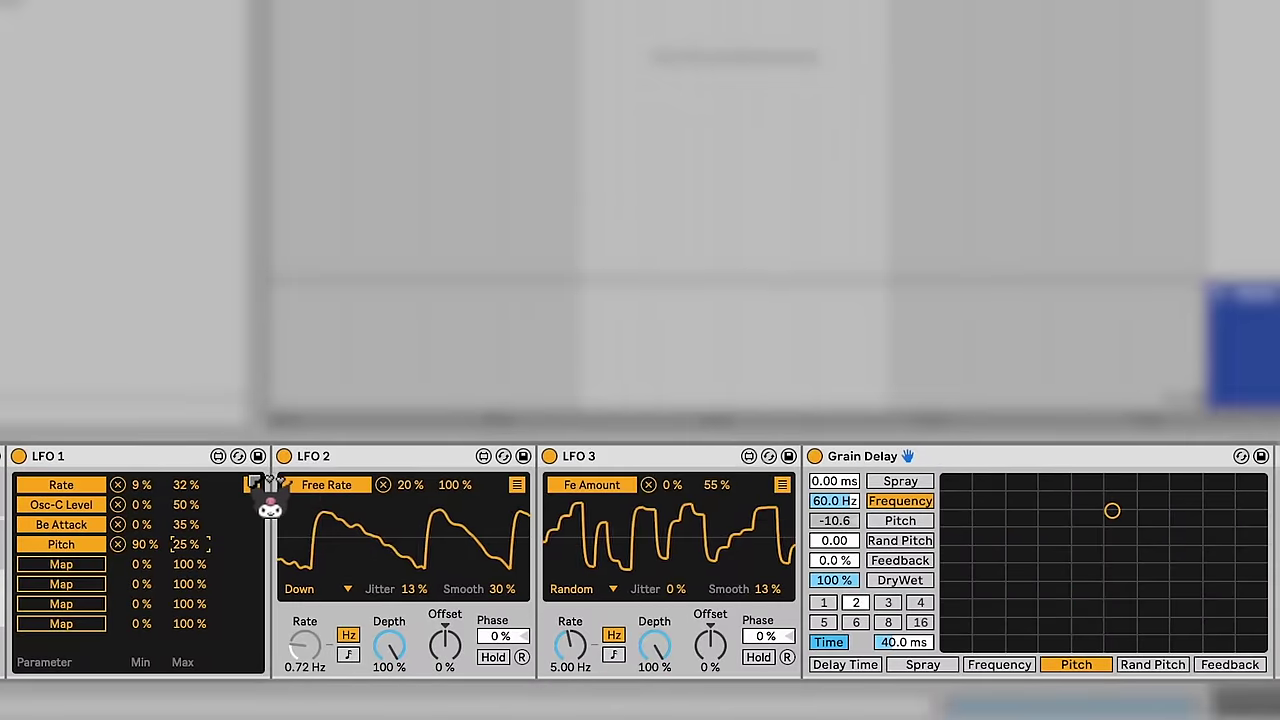
left_click(736, 439)
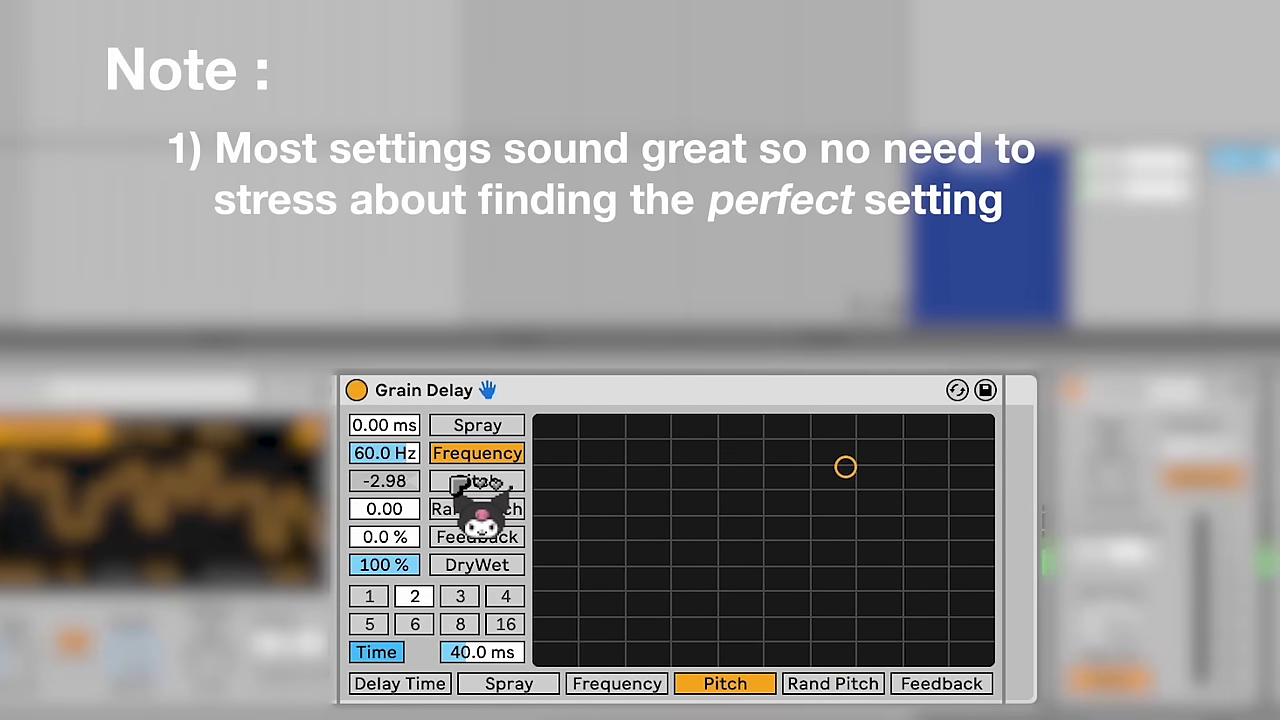
Lower the Grain Delay's Frequency to 3.50 Hz and raise its Rand Pitch to about 8.27
left_click_drag(405, 452, 405, 466)
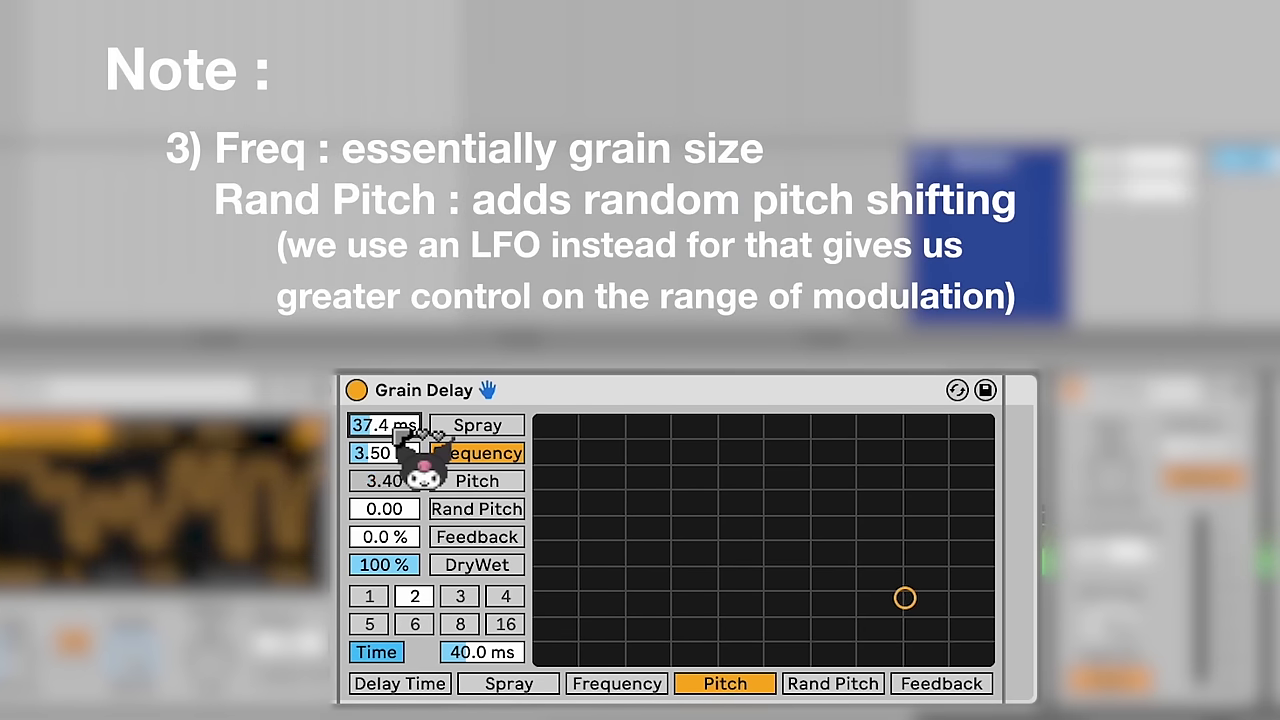
left_click(384, 509)
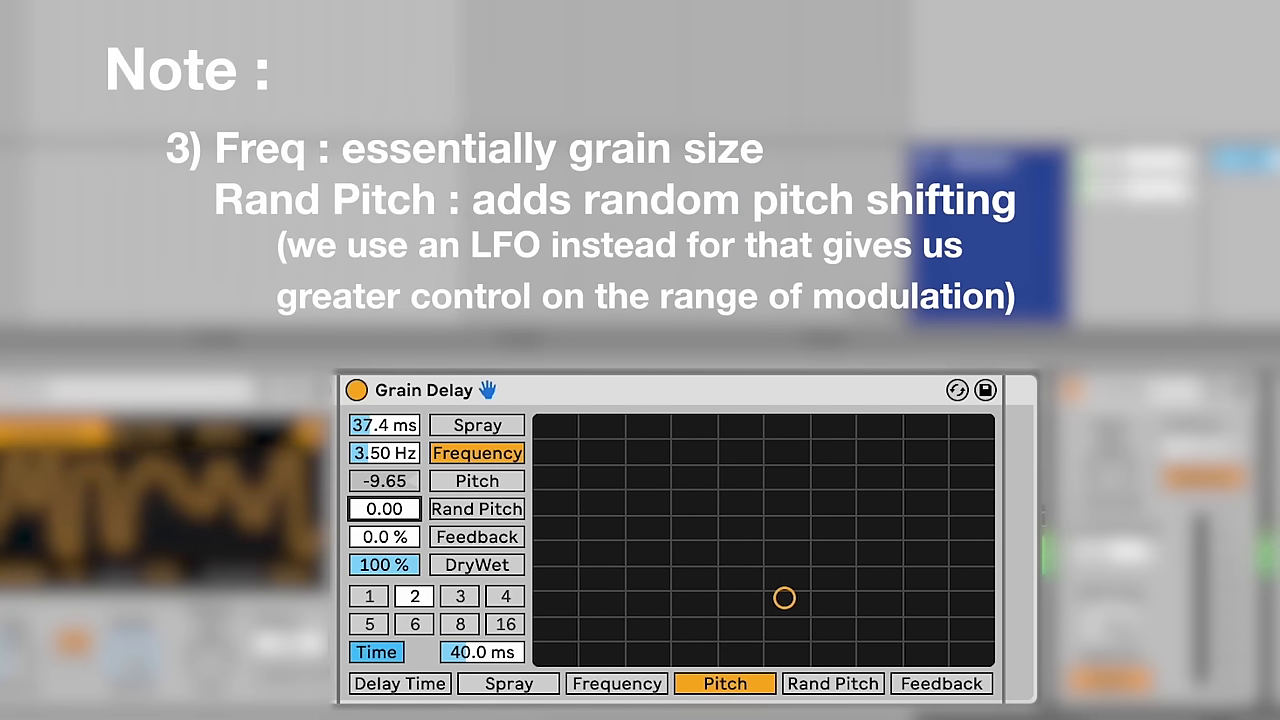
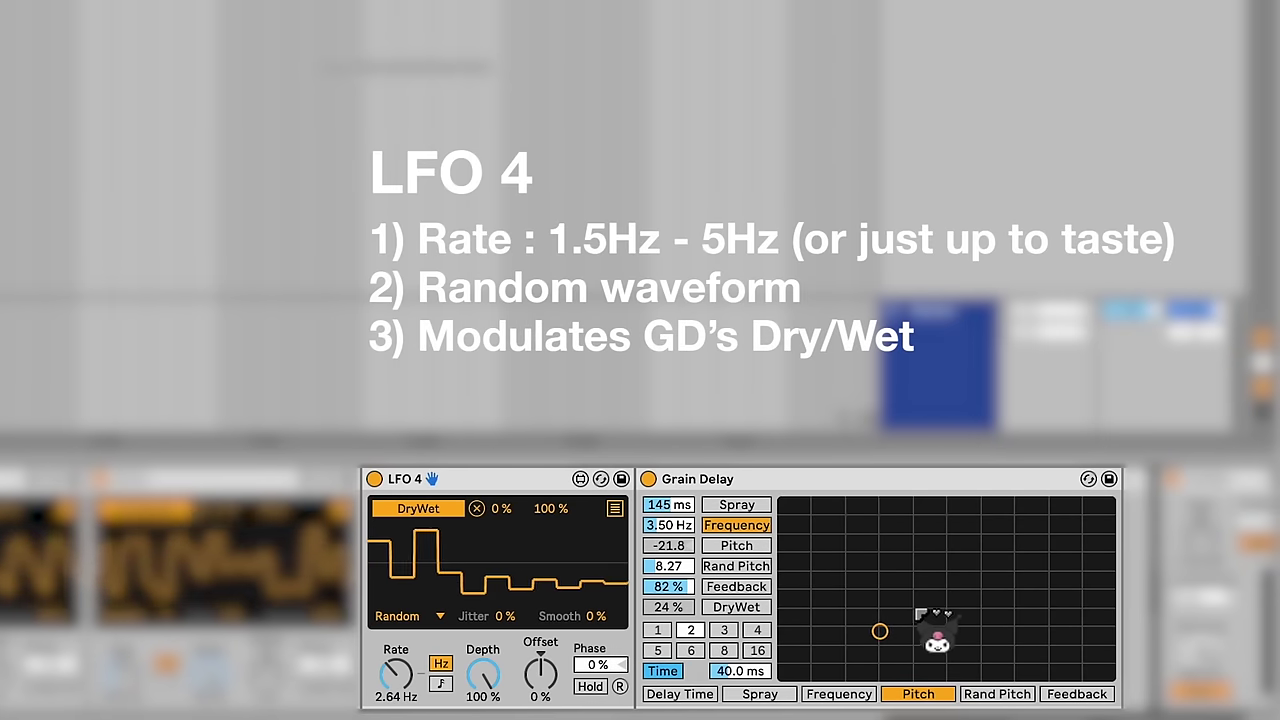
Map LFO 4's Depth and Offset to Macro 6
right_click(490, 676)
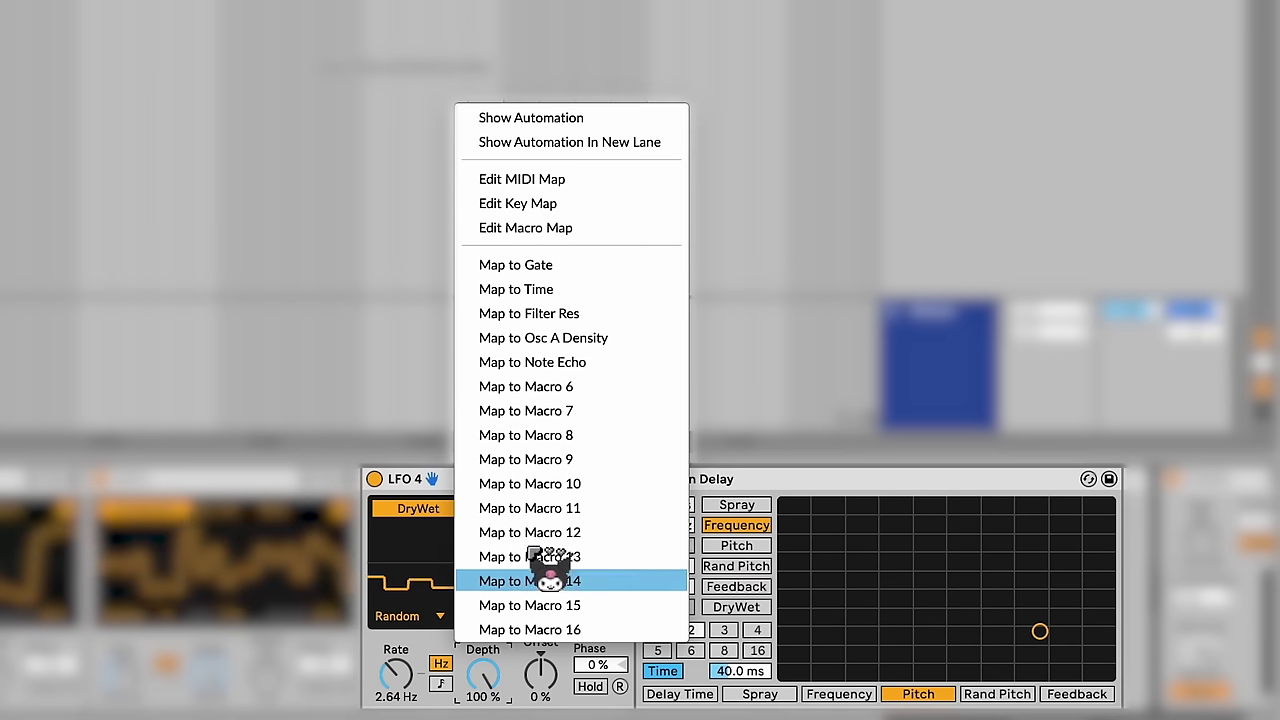
left_click(526, 386)
right_click(548, 670)
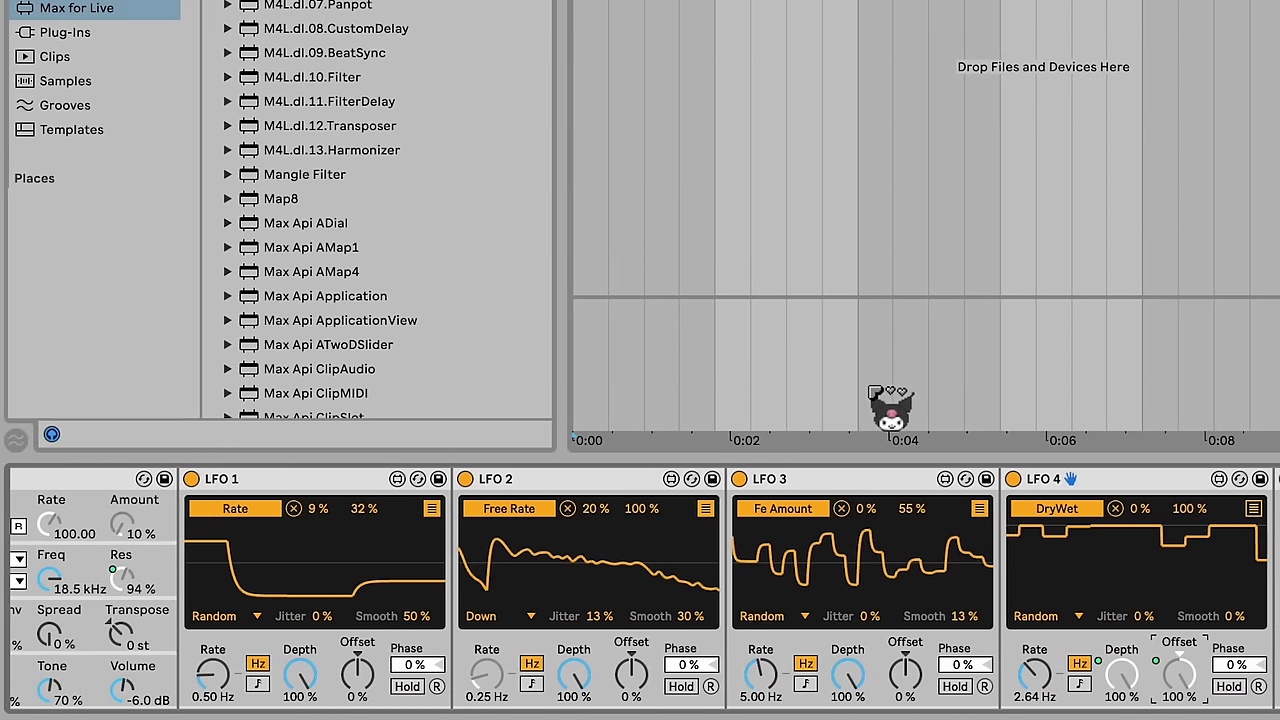
Lower the maximum of Macro 6's LFO 4 Offset mapping and rename the macro "Grain Delay"
scroll(462, 595, "left", 15)
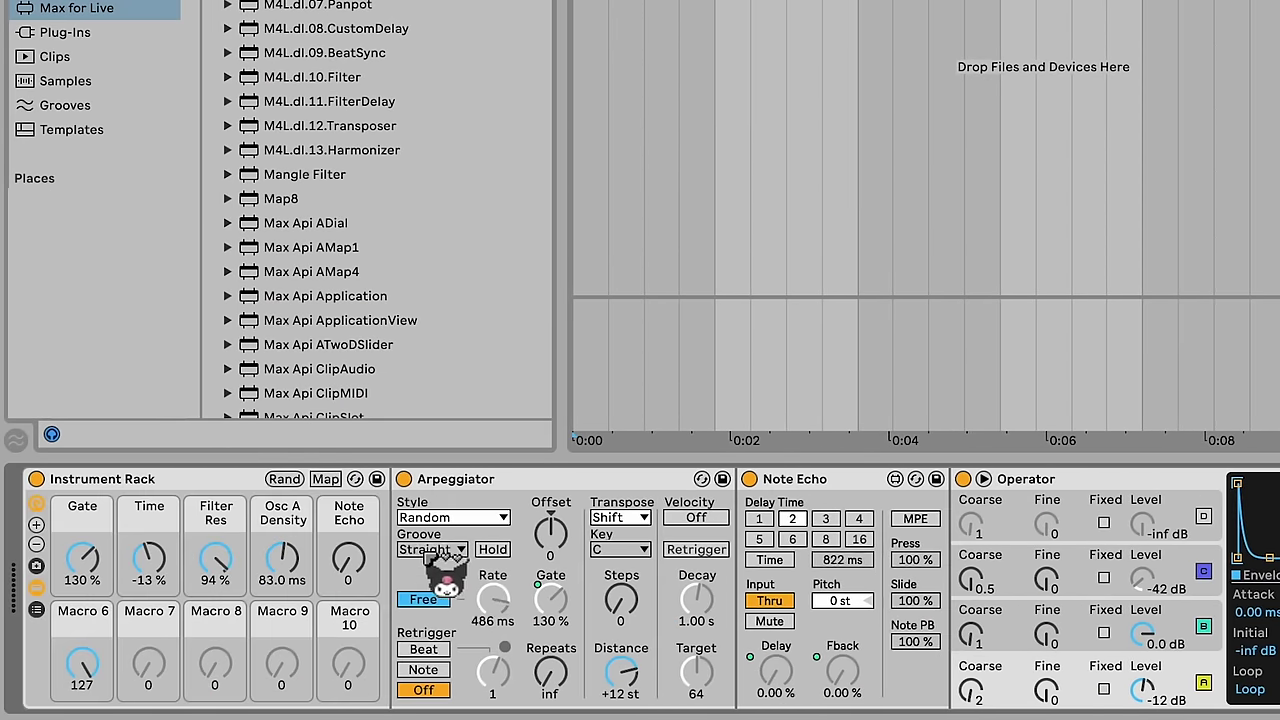
left_click(325, 479)
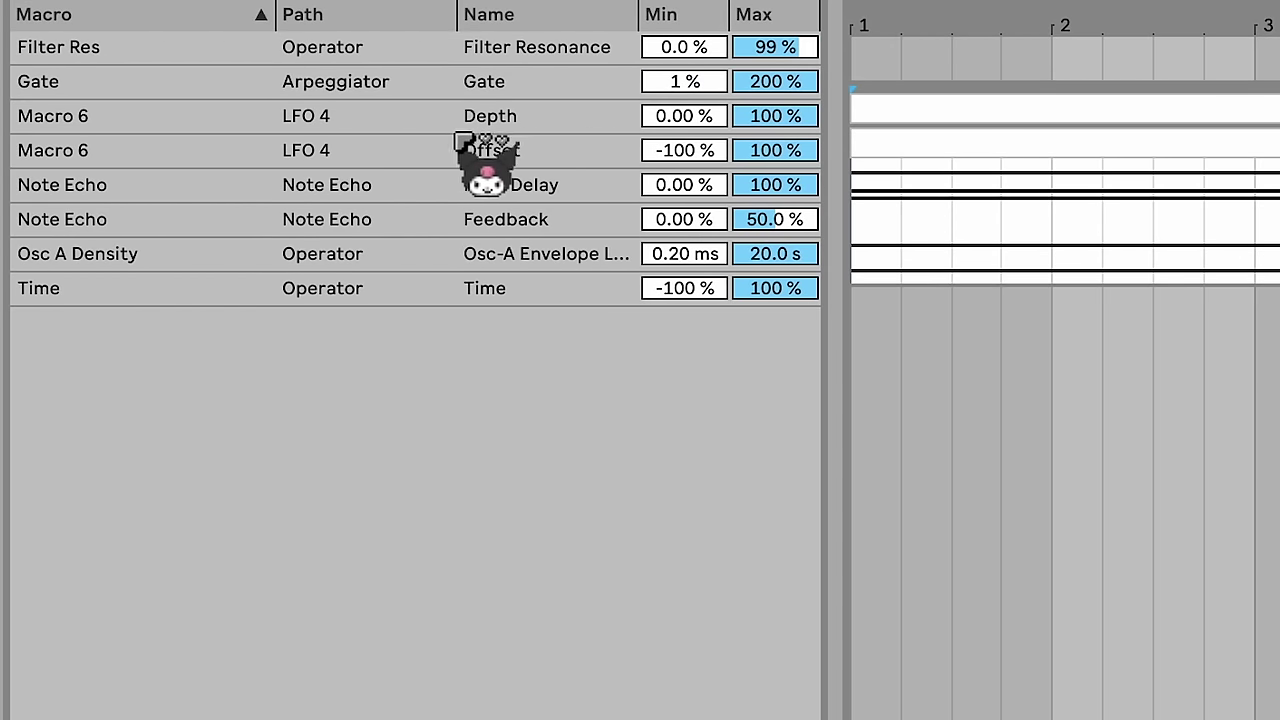
left_click(800, 150)
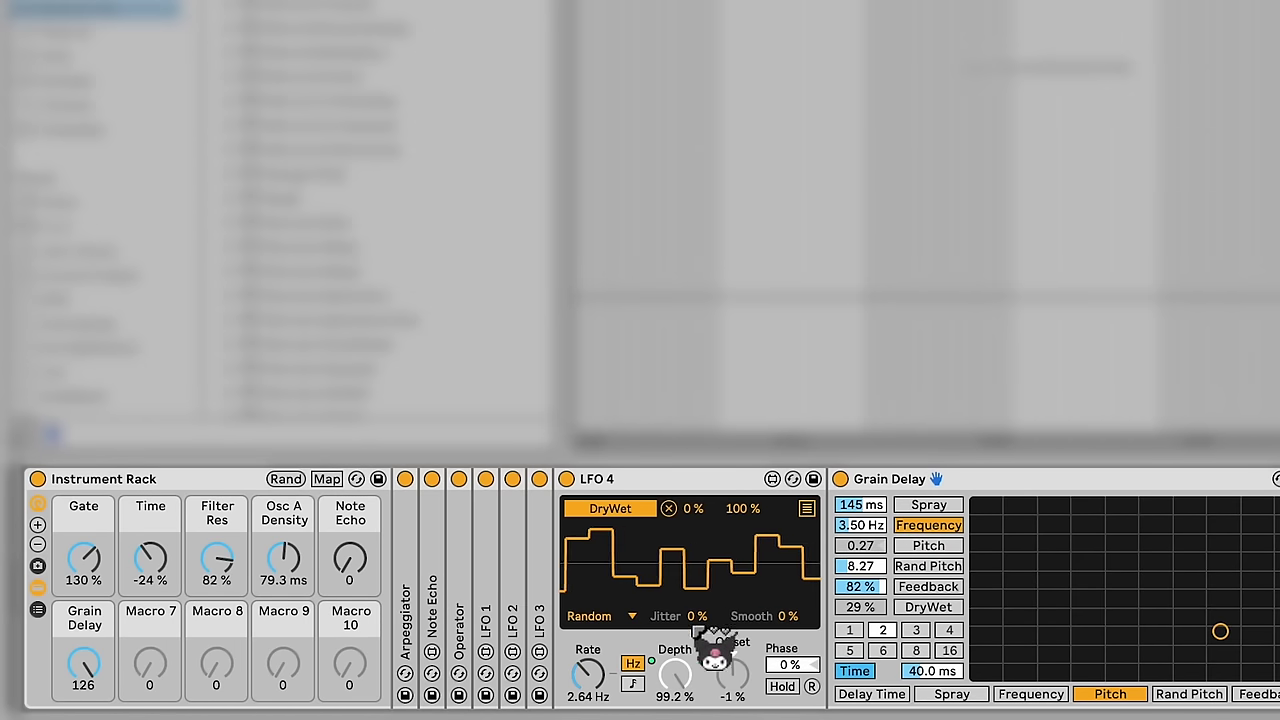
Switch LFO 4's waveform to Sine and turn the Grain Delay macro down to 0
left_click(605, 616)
left_click(606, 474)
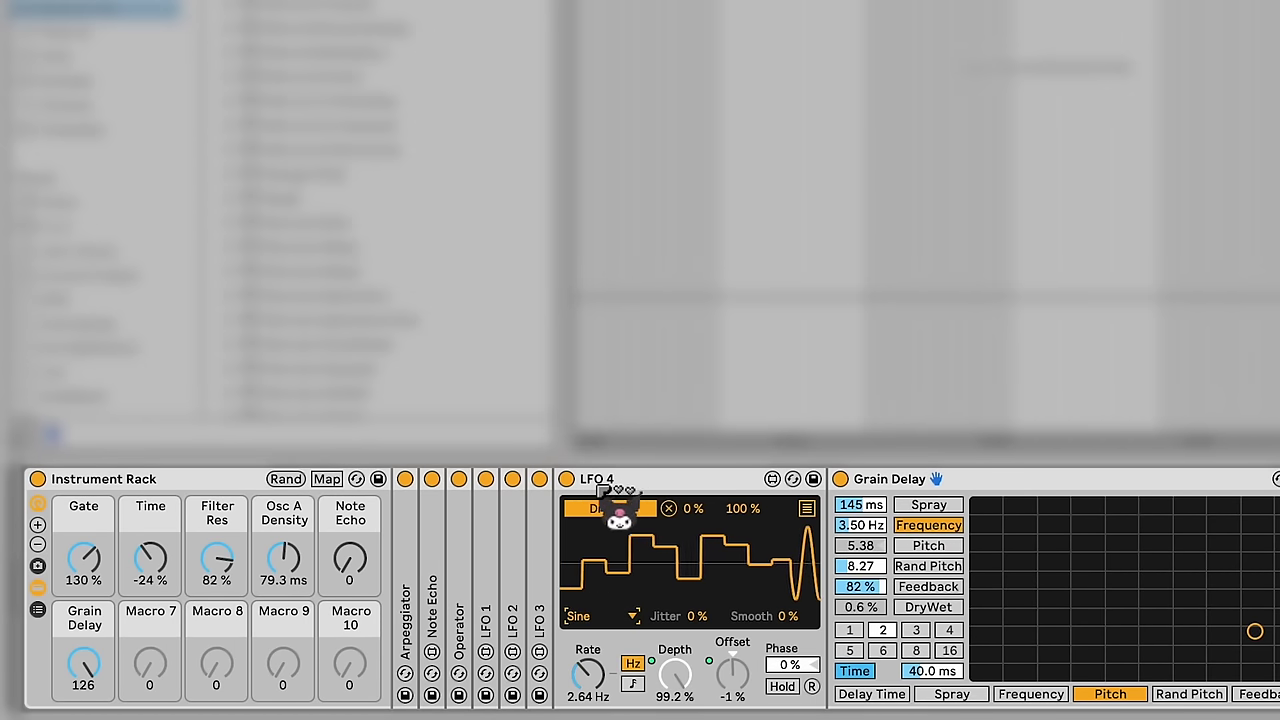
left_click_drag(84, 663, 84, 717)
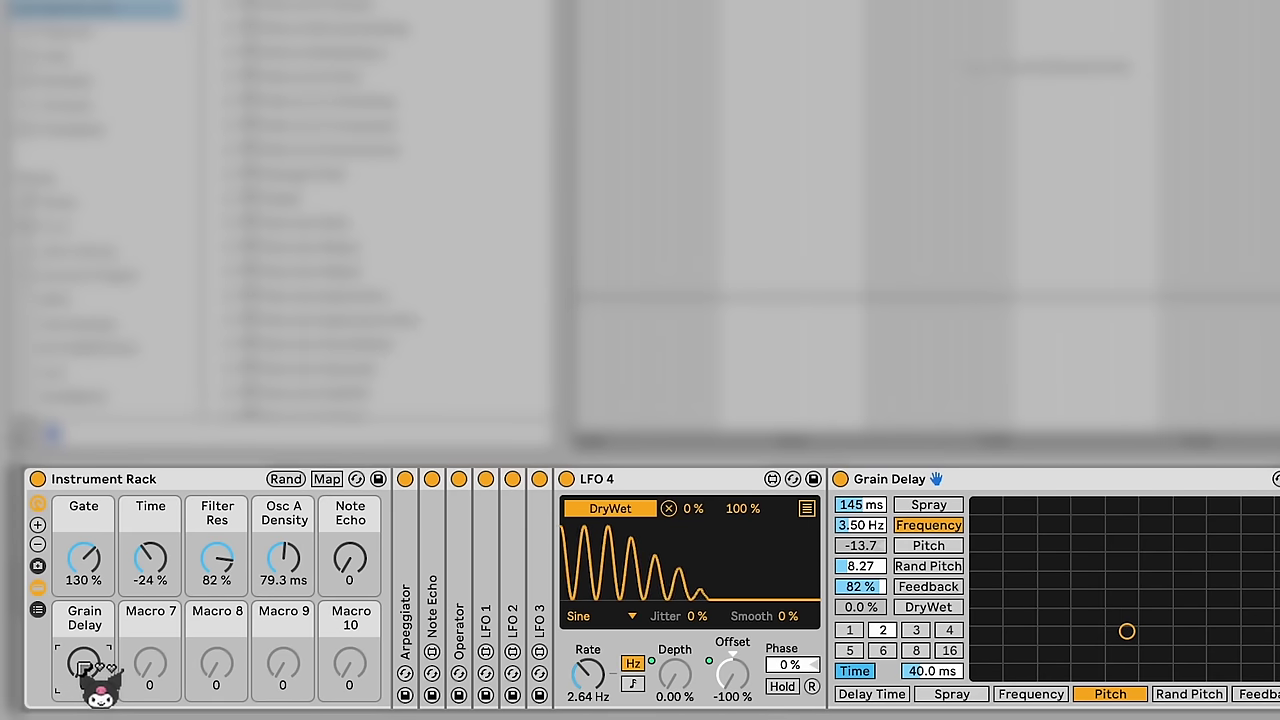
Map the Grain Delay's Feedback to Macro 7 and name the macro "Feedbk"
right_click(862, 590)
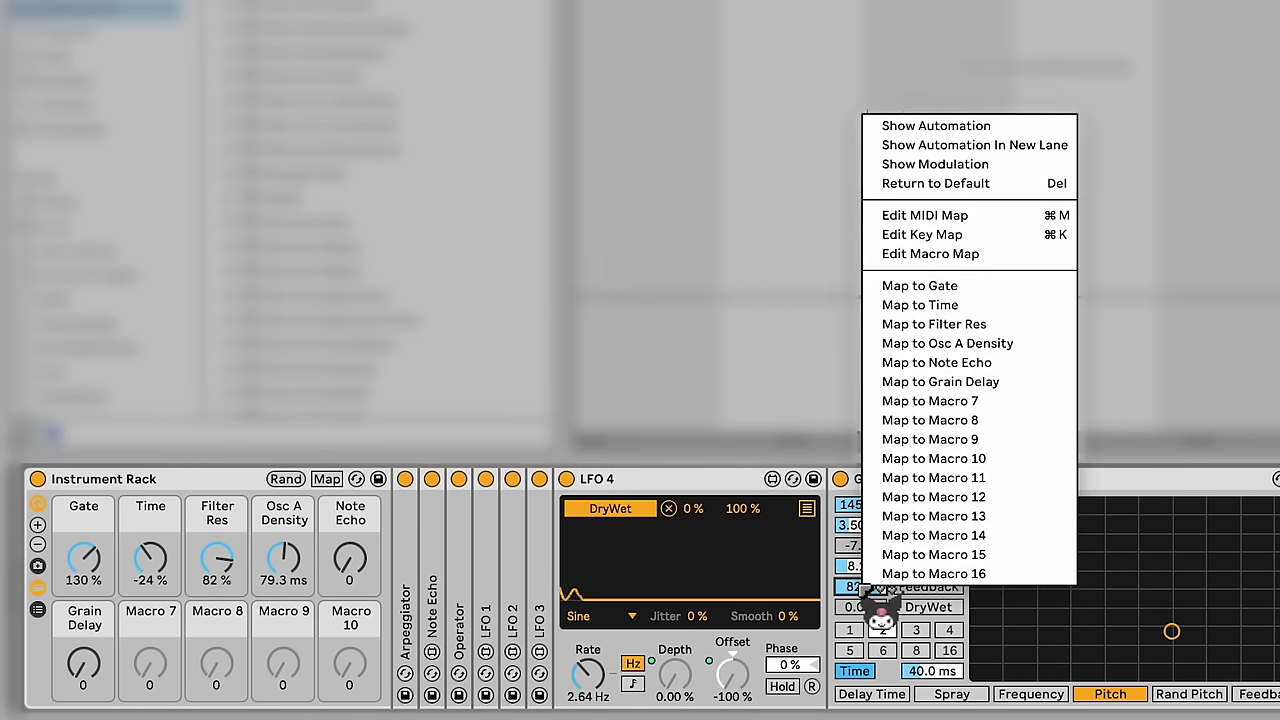
left_click(975, 402)
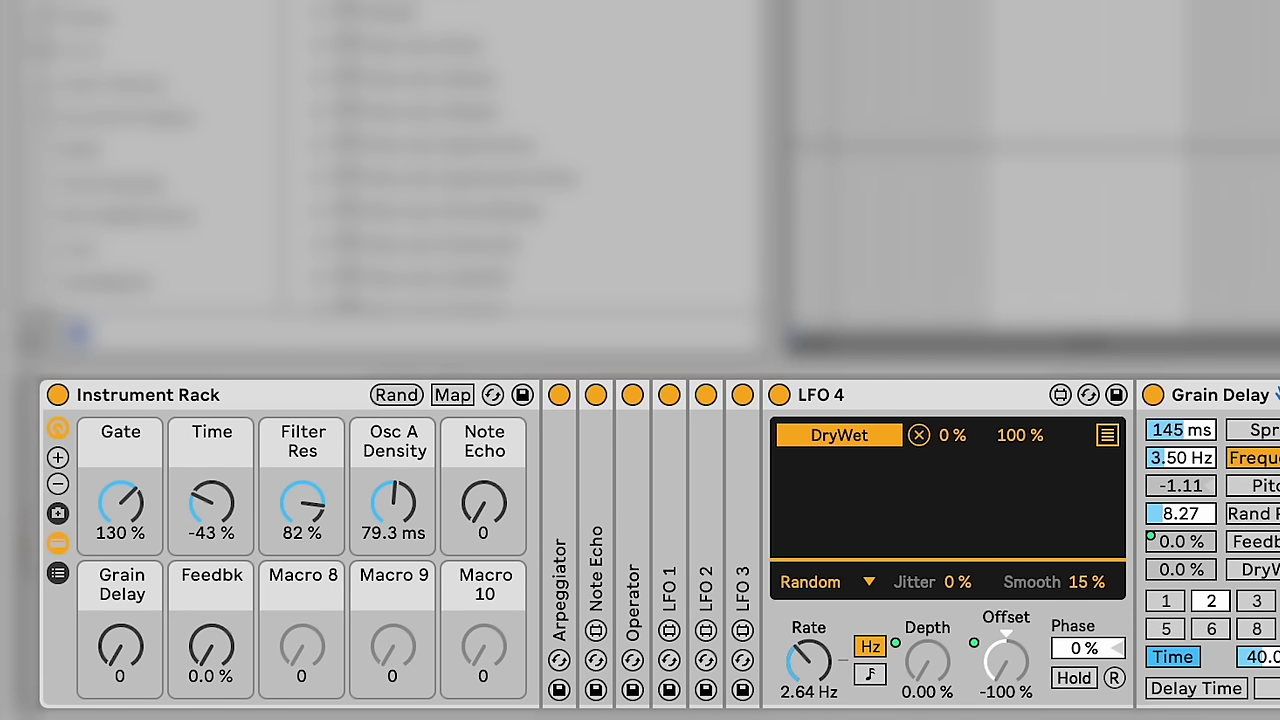
Set the Grain Delay macro to 70, Osc A Density to 42.1 ms, Note Echo to 50 and Feedbk to 46 %
left_click(118, 648)
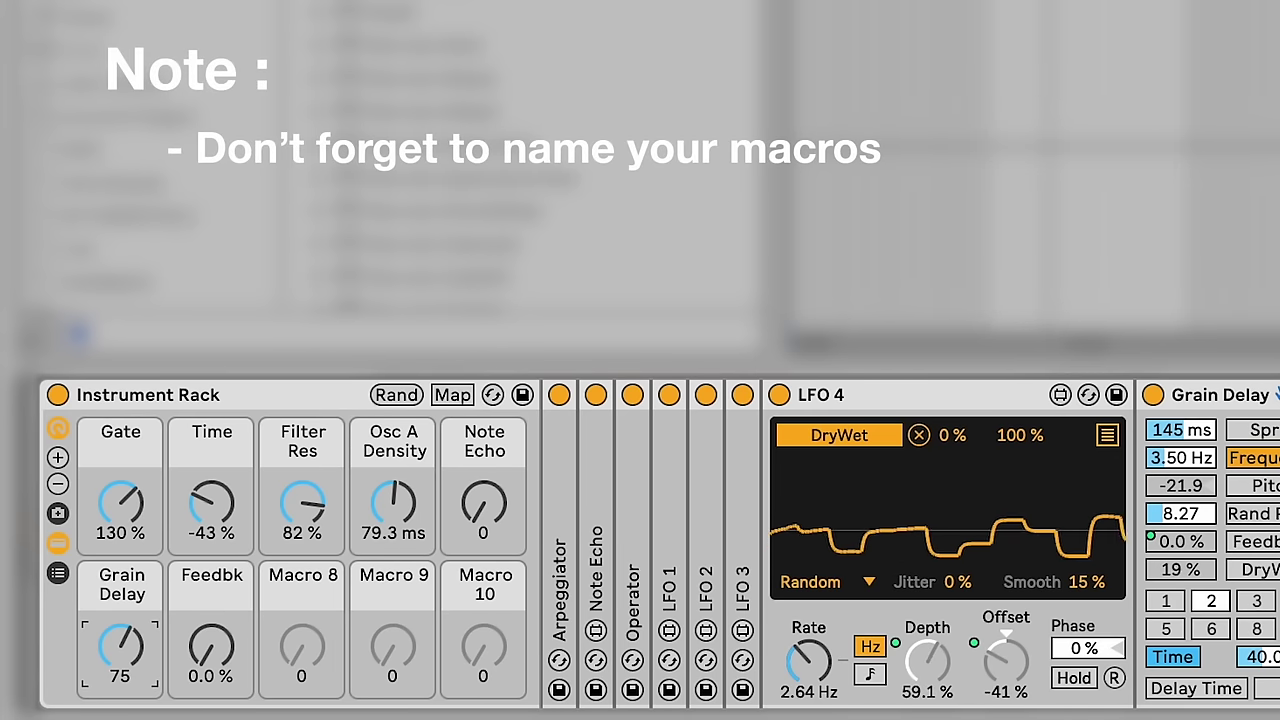
left_click_drag(118, 648, 118, 652)
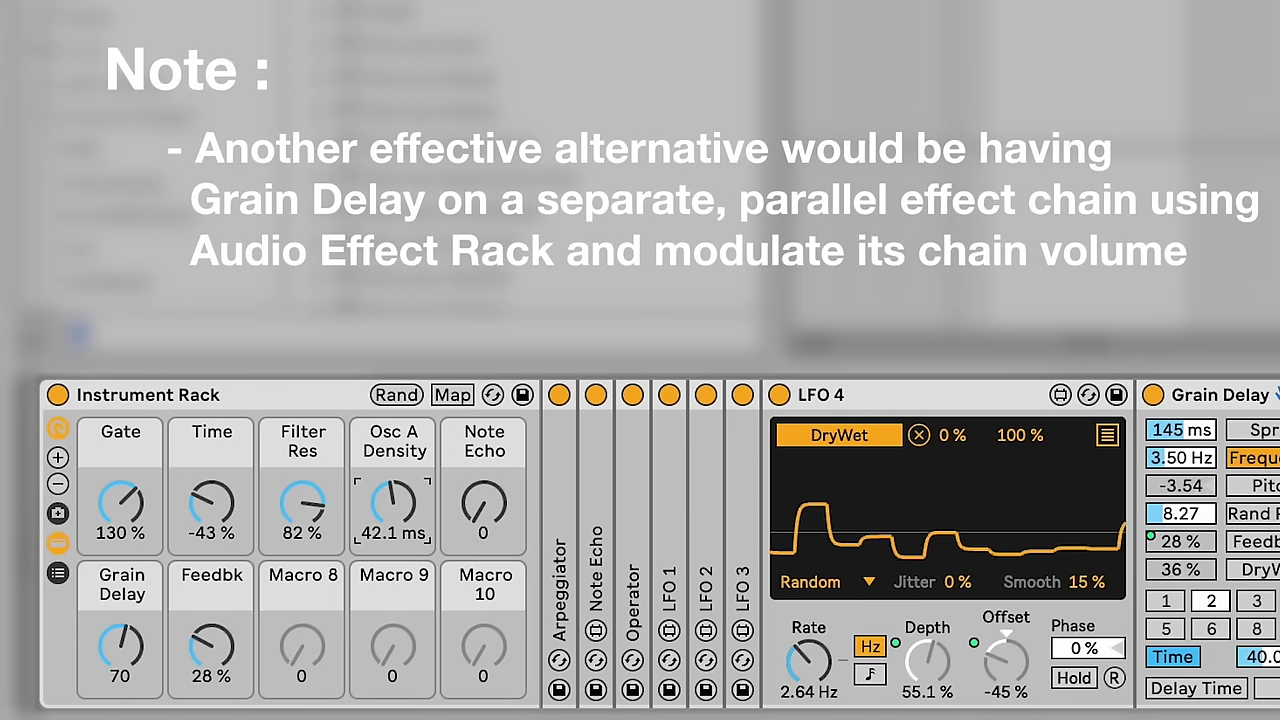
left_click_drag(484, 508, 484, 500)
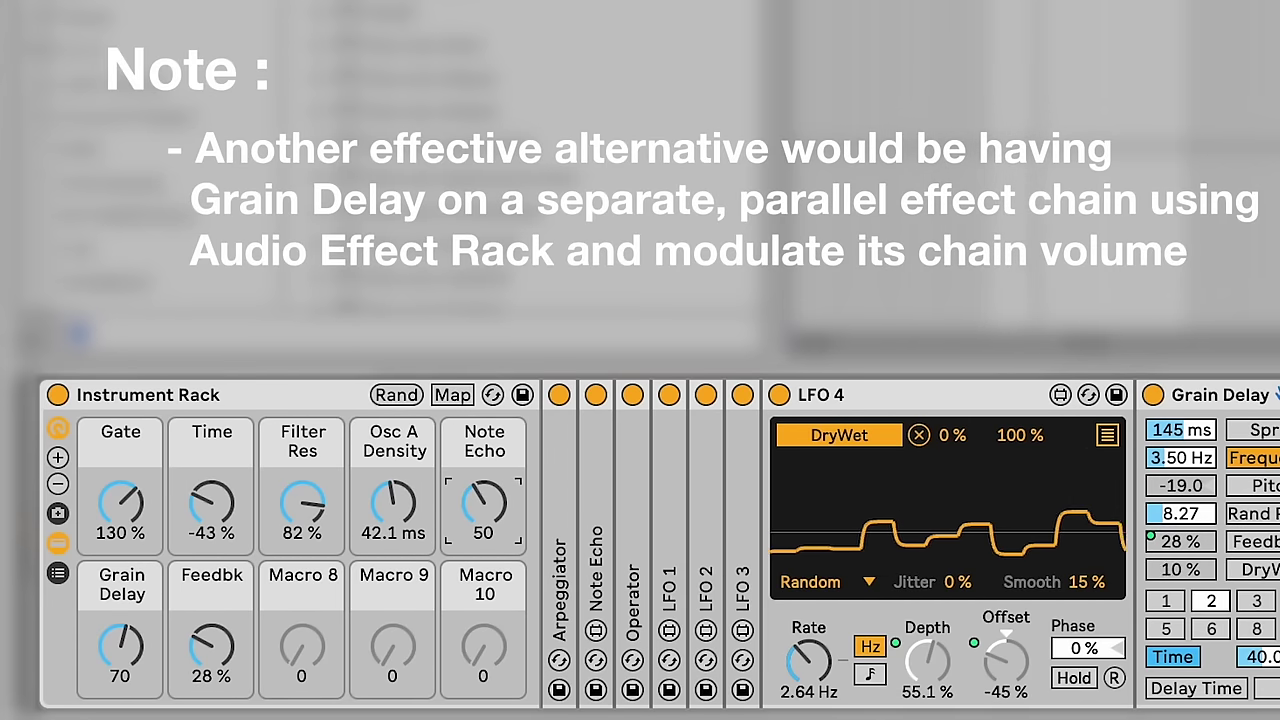
left_click(212, 645)
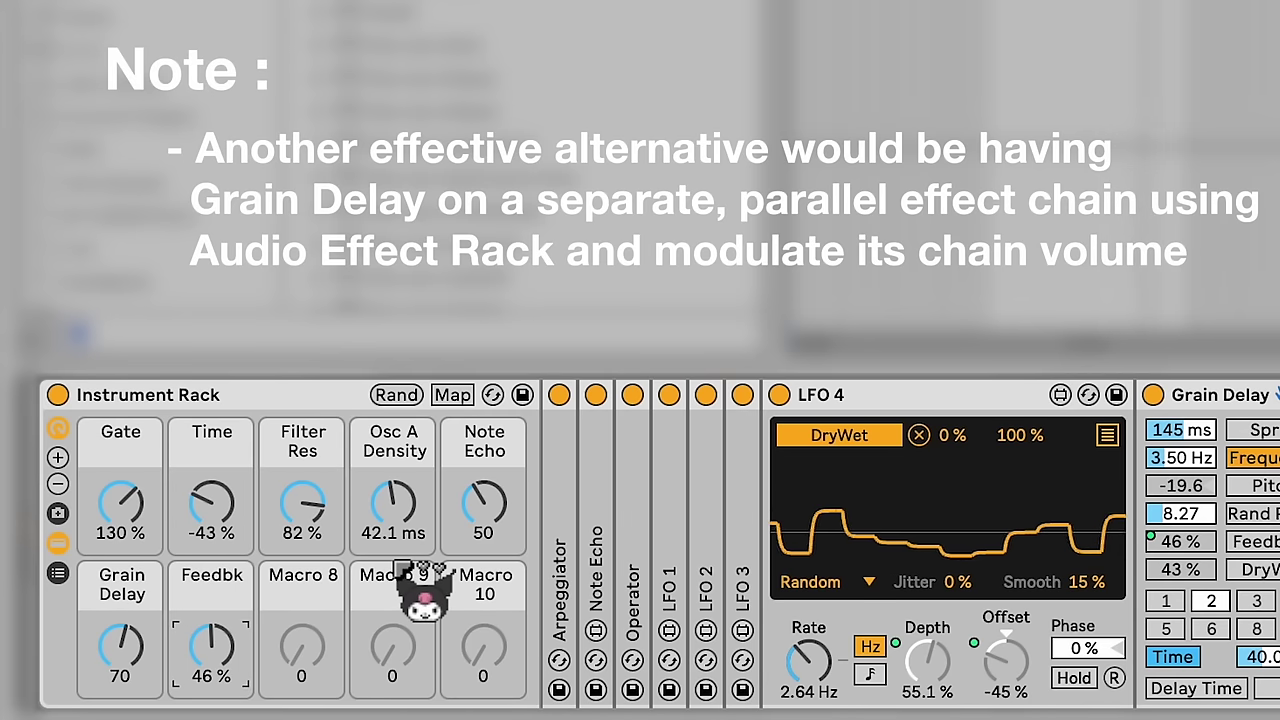
left_click(396, 532)
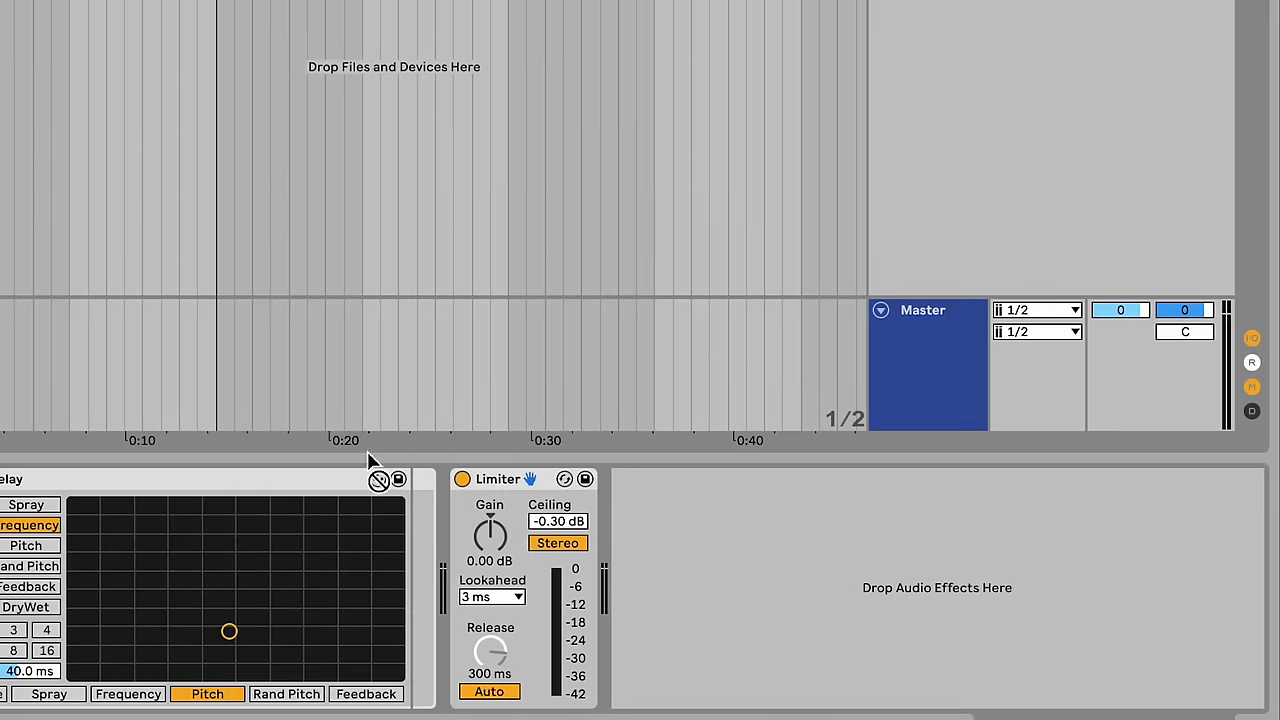
Add a Hybrid Reverb after the Grain Delay and set its routing to Convolution
left_click_drag(365, 457, 422, 600)
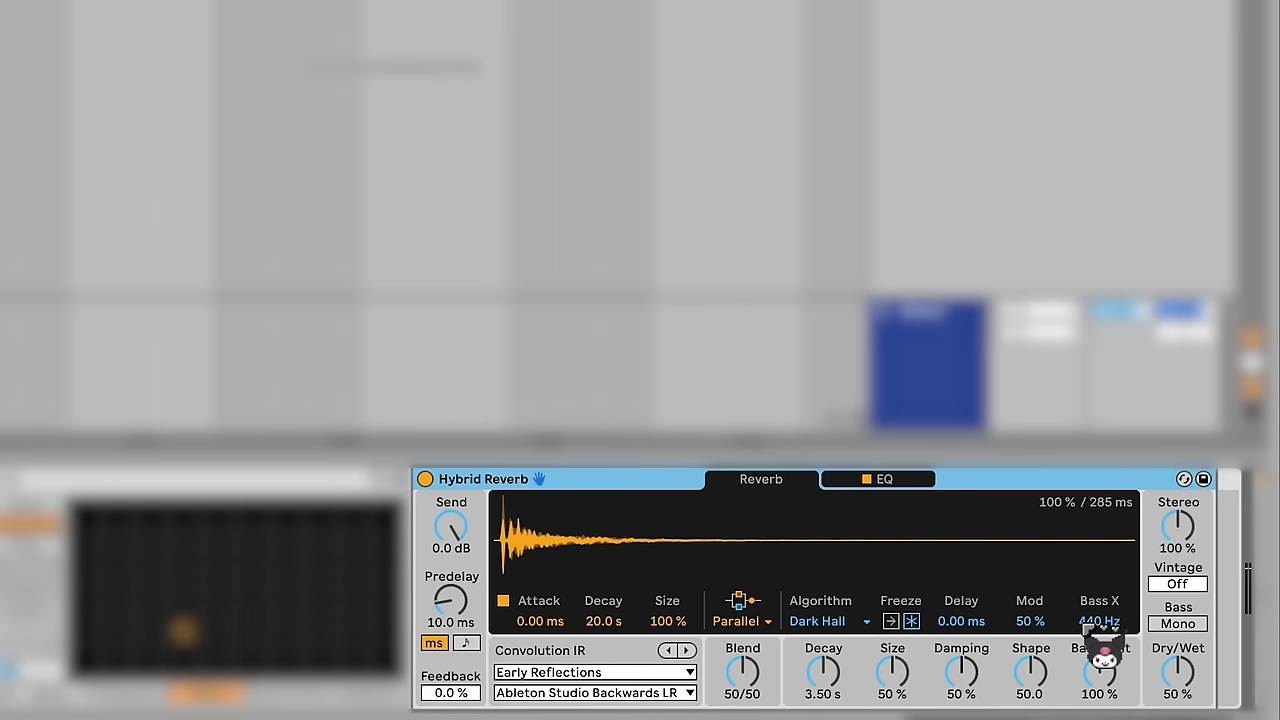
left_click(766, 622)
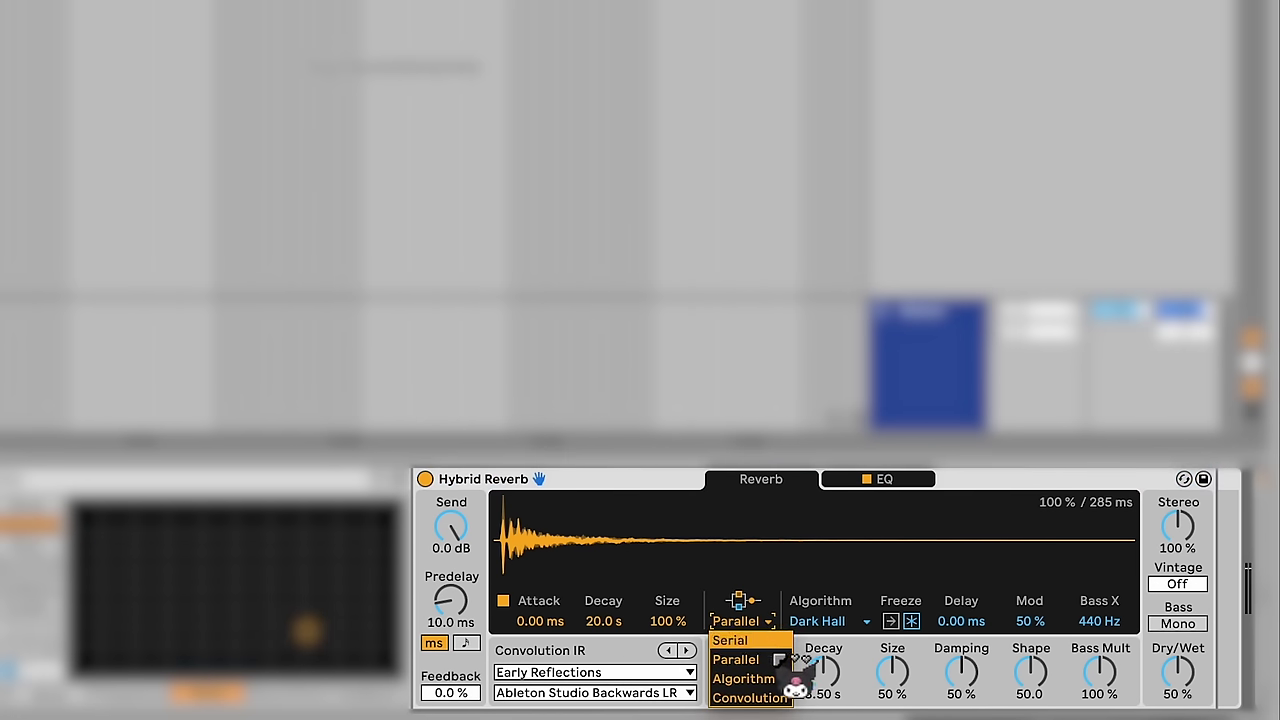
left_click(787, 698)
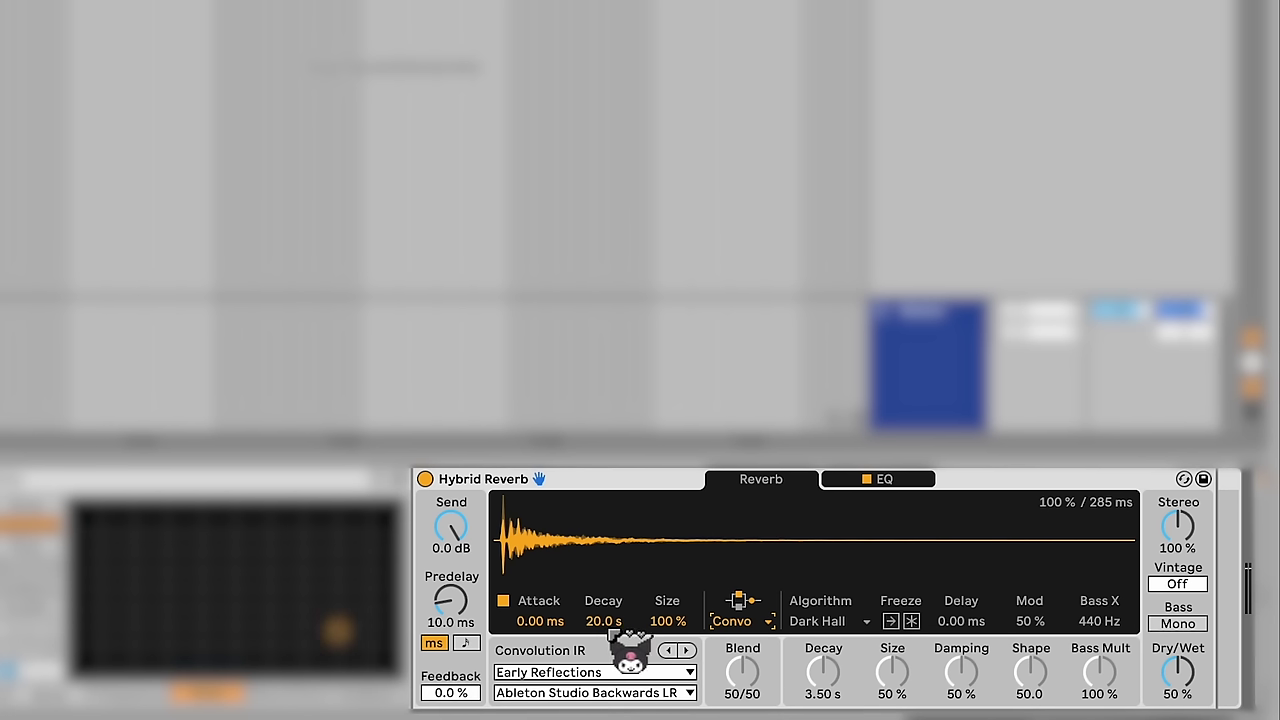
Set the Hybrid Reverb's Predelay to 2.00 ms and its impulse response to Synagogue Wide LR
left_click(452, 592)
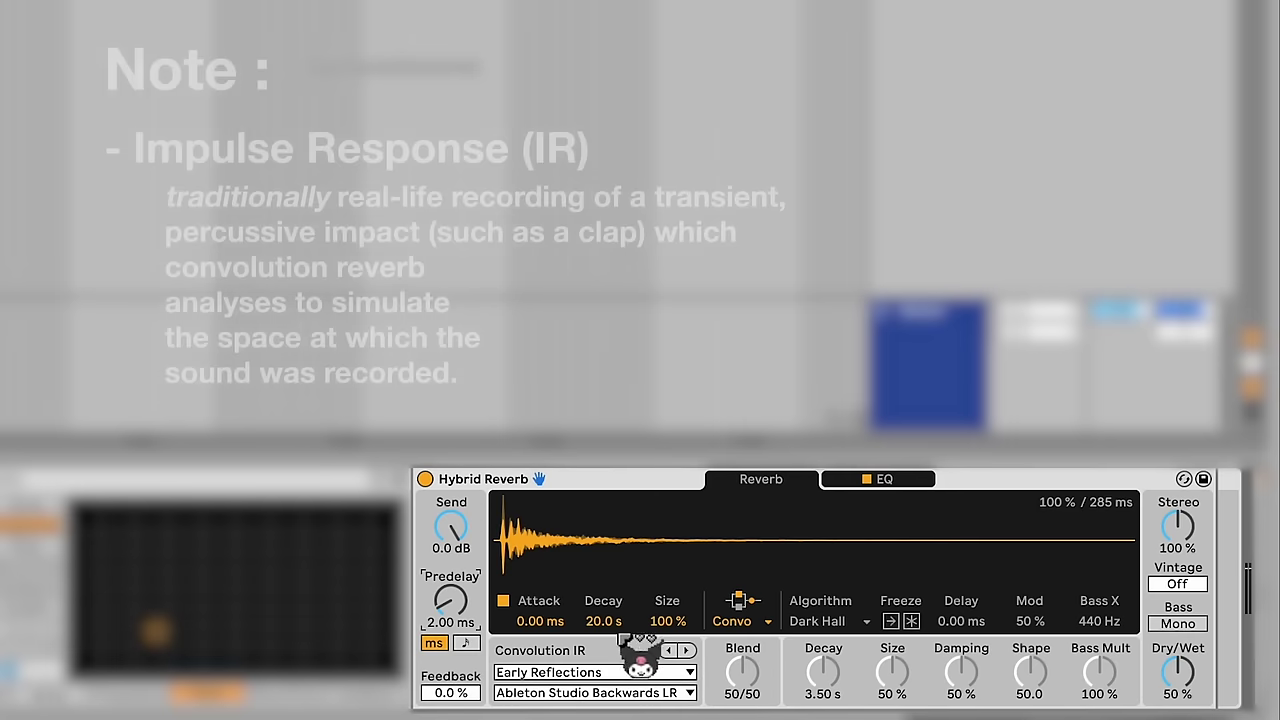
left_click(690, 693)
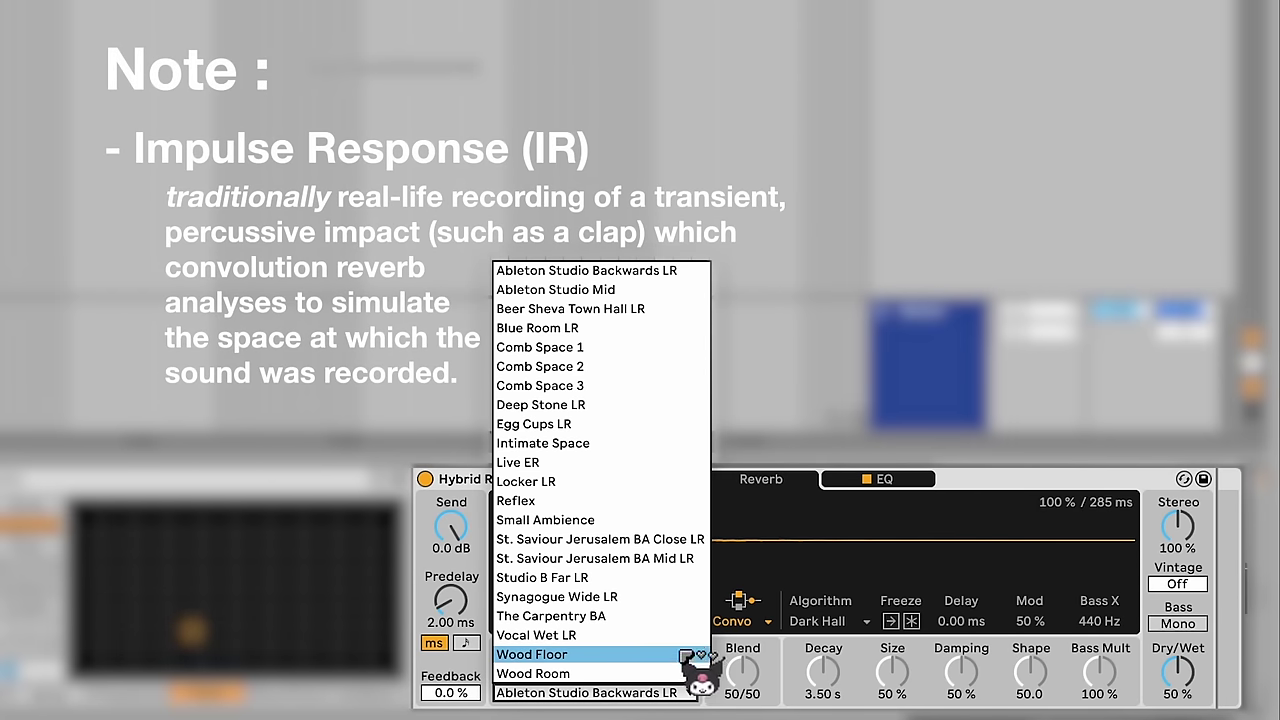
left_click(686, 604)
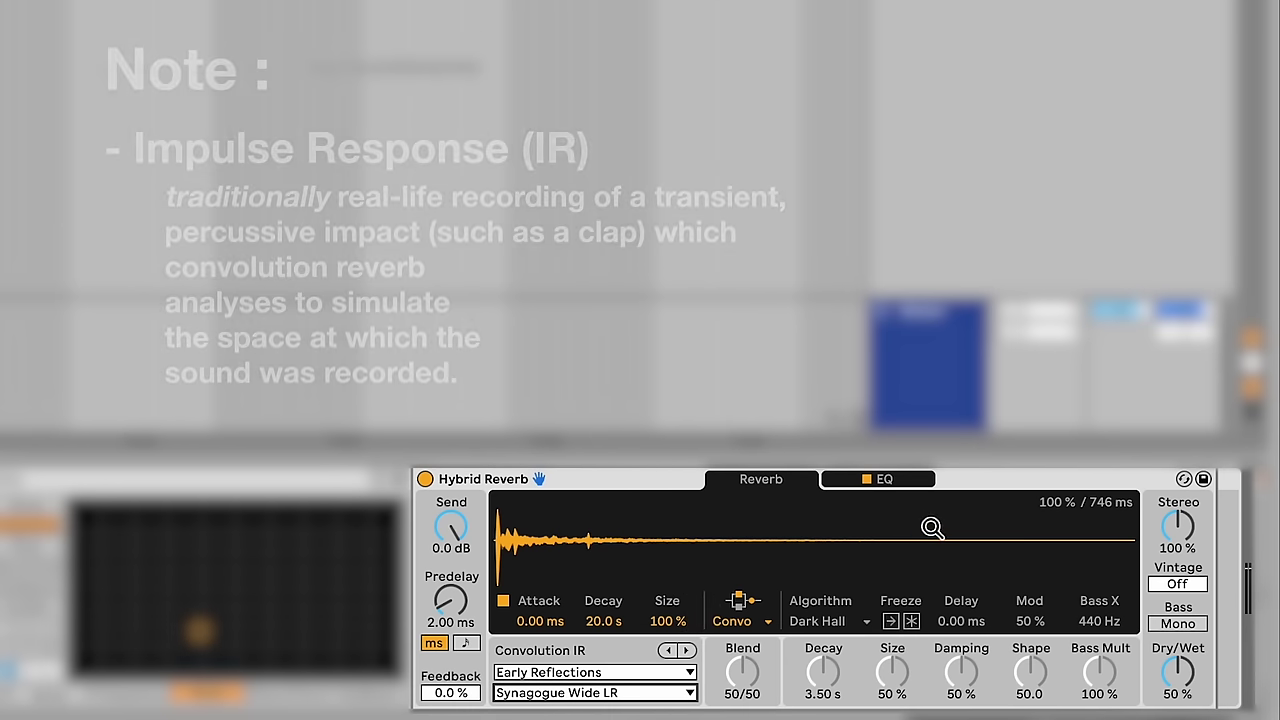
Map the Hybrid Reverb's Dry/Wet to Macro 8 and name the macro "SPACE"
right_click(1180, 690)
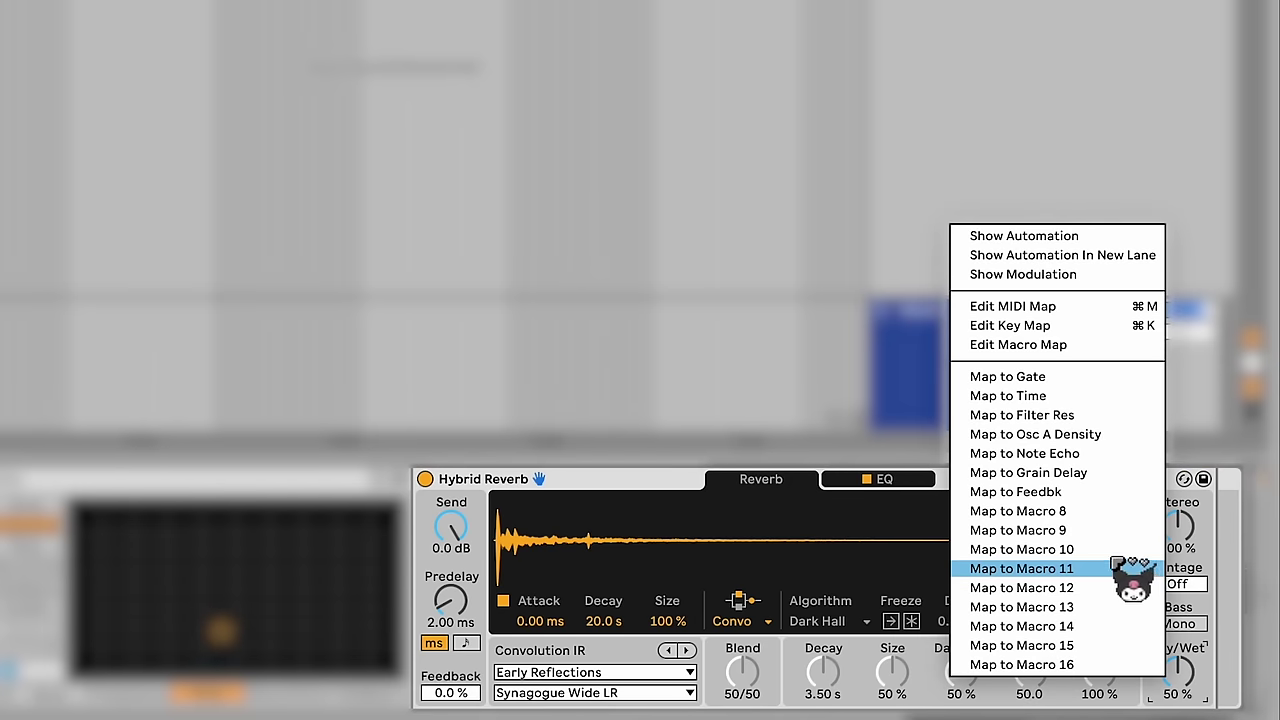
left_click(1110, 512)
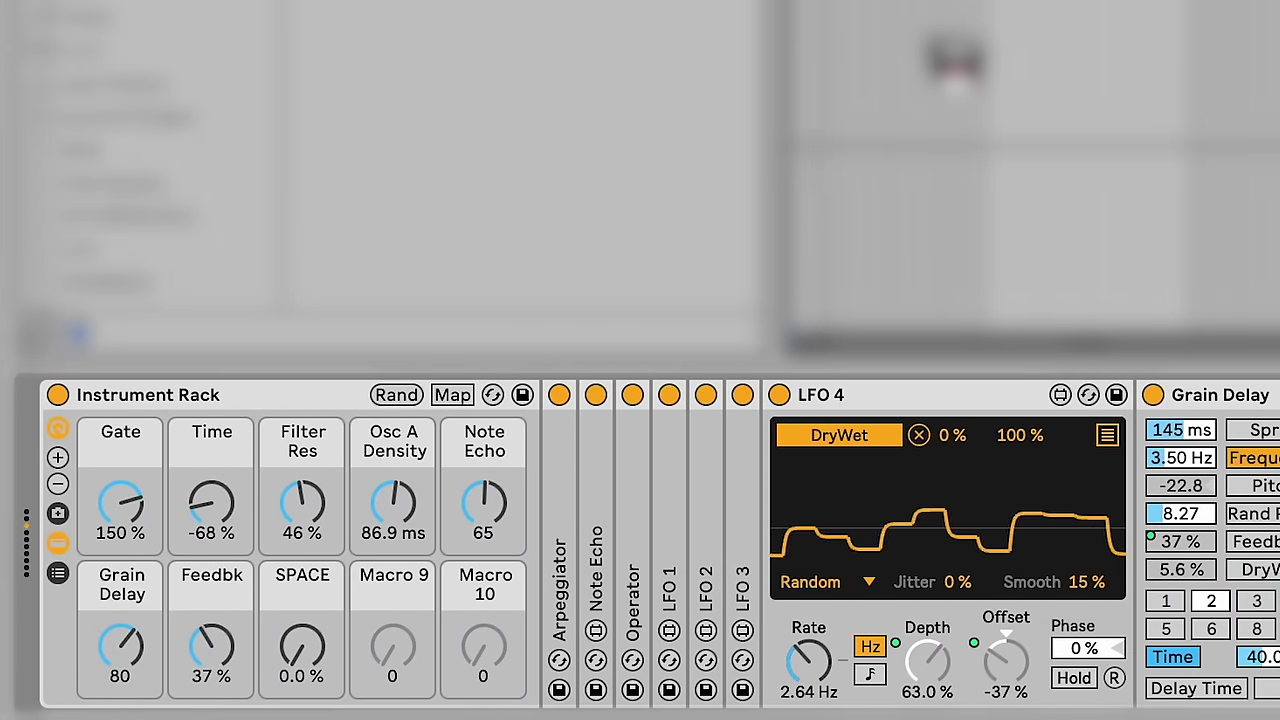
Set the SPACE macro to 43 %, the Grain Delay macro to 37 and the Time macro to -71 %
left_click(305, 648)
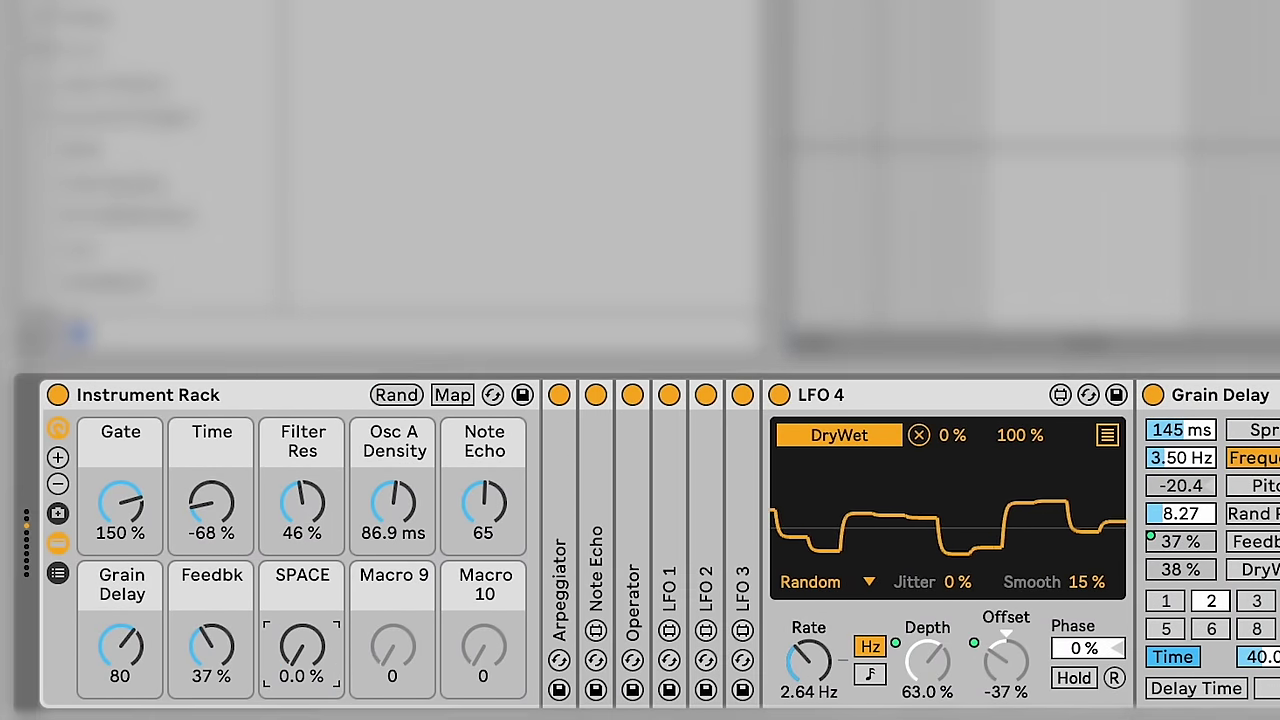
left_click_drag(305, 648, 305, 558)
left_click_drag(120, 648, 120, 704)
left_click_drag(216, 503, 213, 501)
left_click_drag(308, 654, 308, 633)
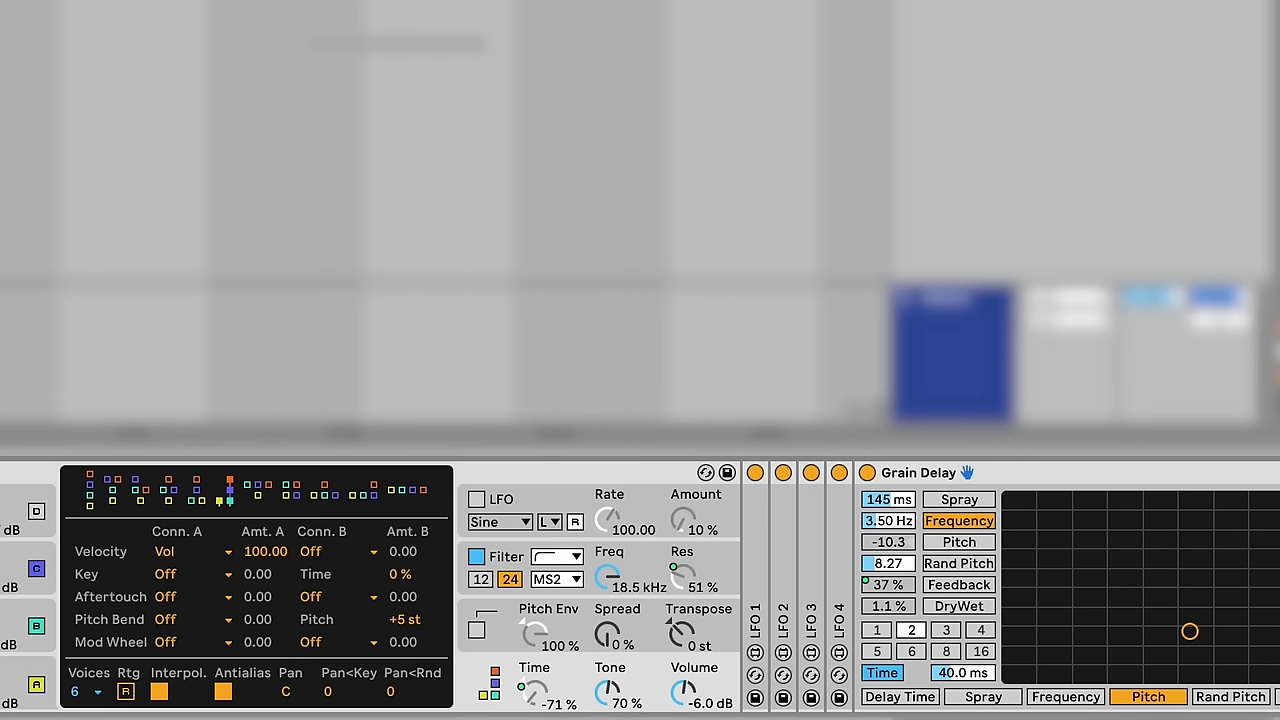
Add another LFO in front of the Grain Delay and name it "LFO 5"
left_click_drag(618, 410, 860, 606)
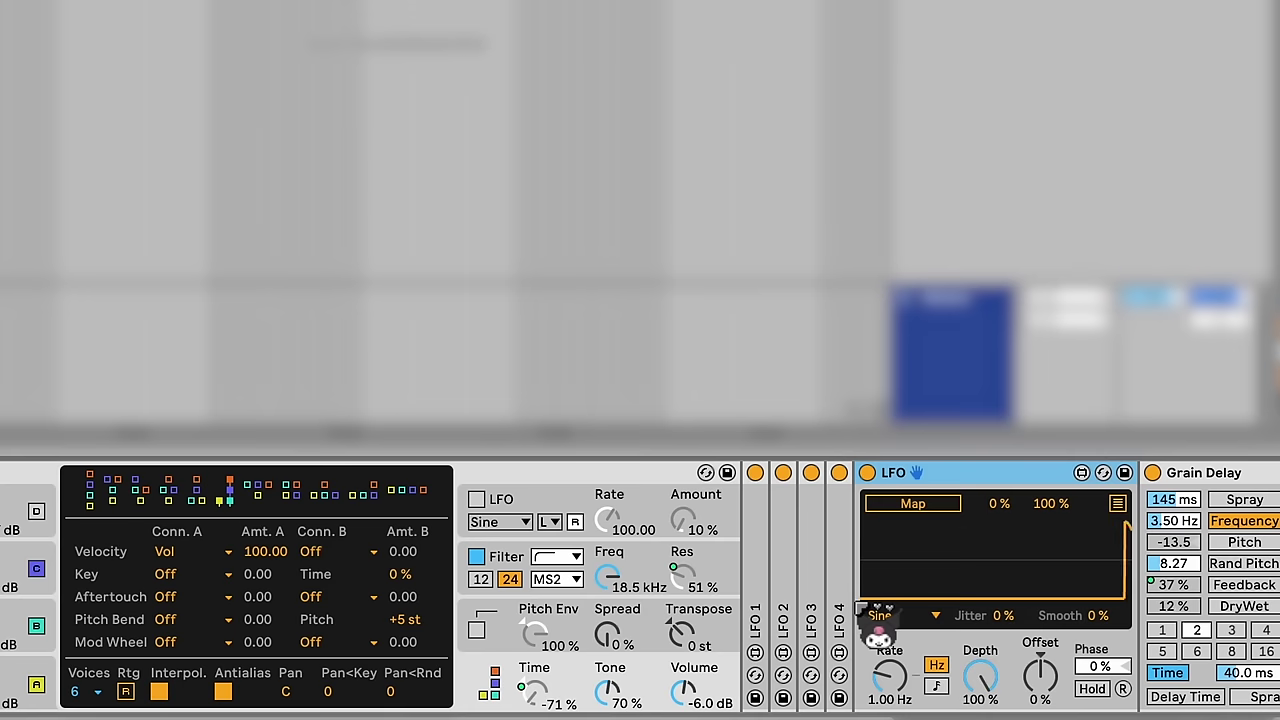
type("5")
key("Return")
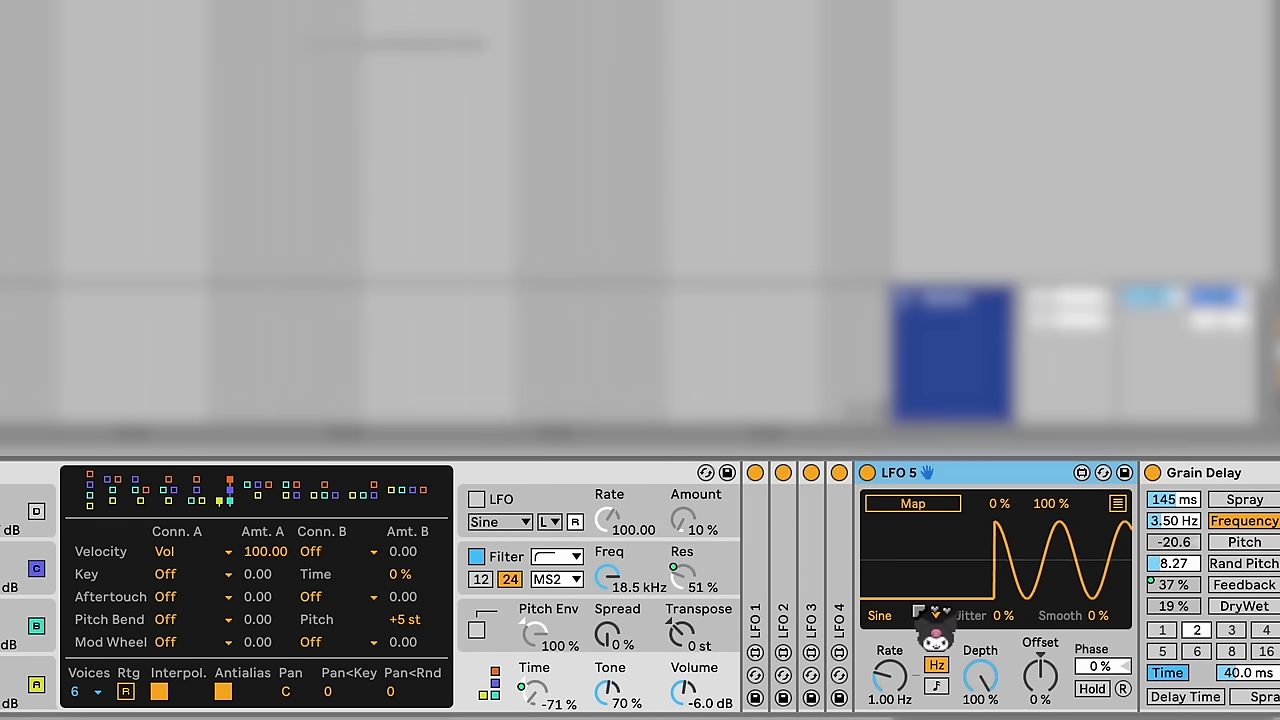
Switch LFO 5's waveform to Random and map it to Operator's Pan
left_click(916, 613)
left_click(890, 572)
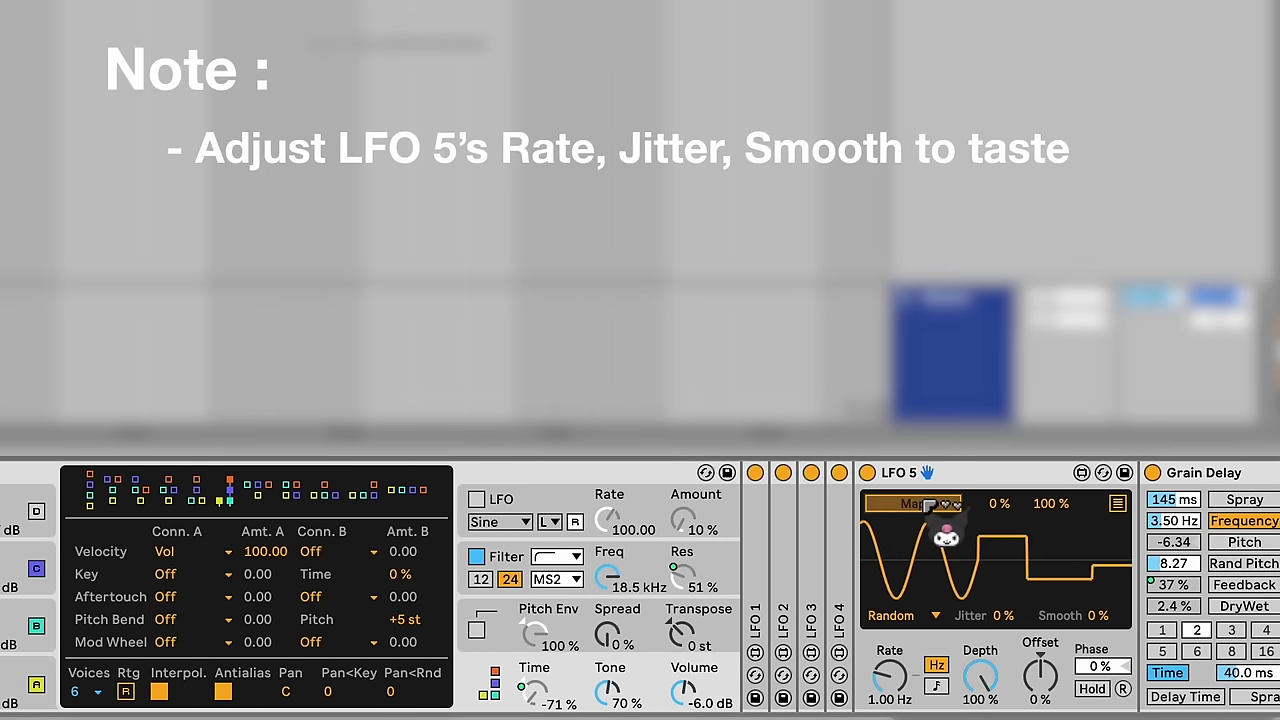
left_click(292, 692)
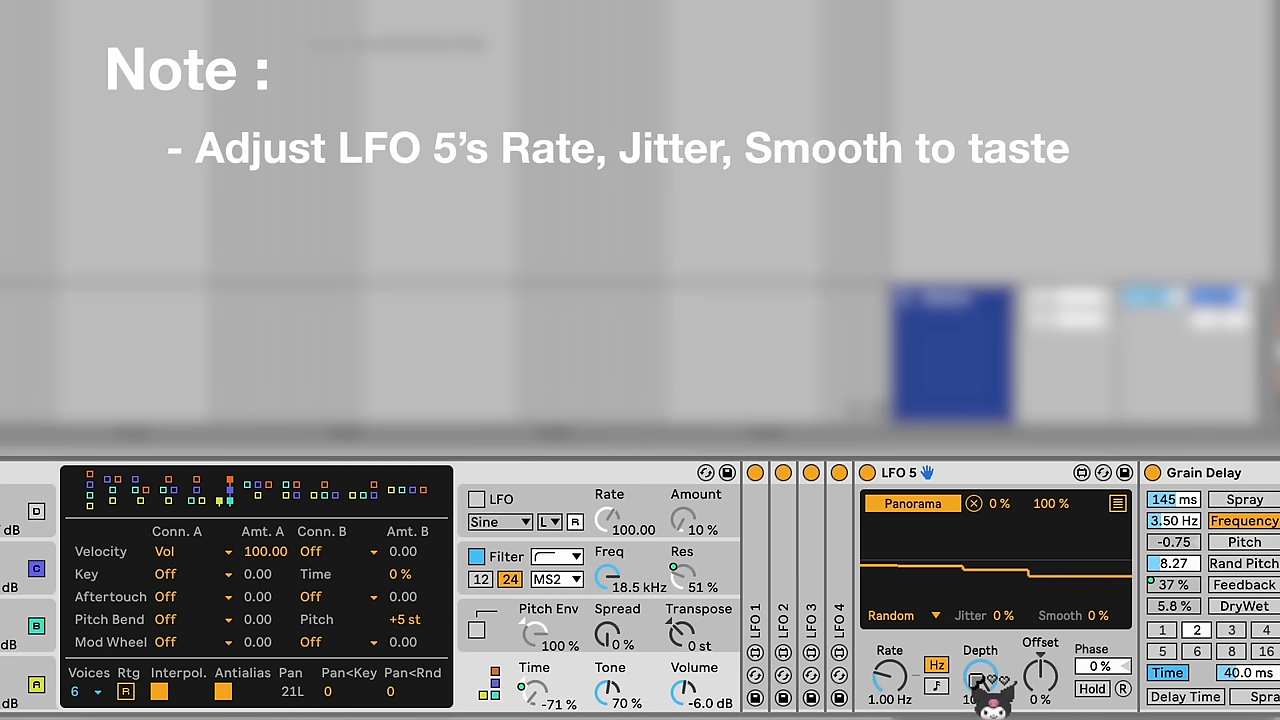
Map LFO 5's Depth to Macro 9 and rename the macro "Rand Pan"
right_click(1036, 680)
left_click(1040, 452)
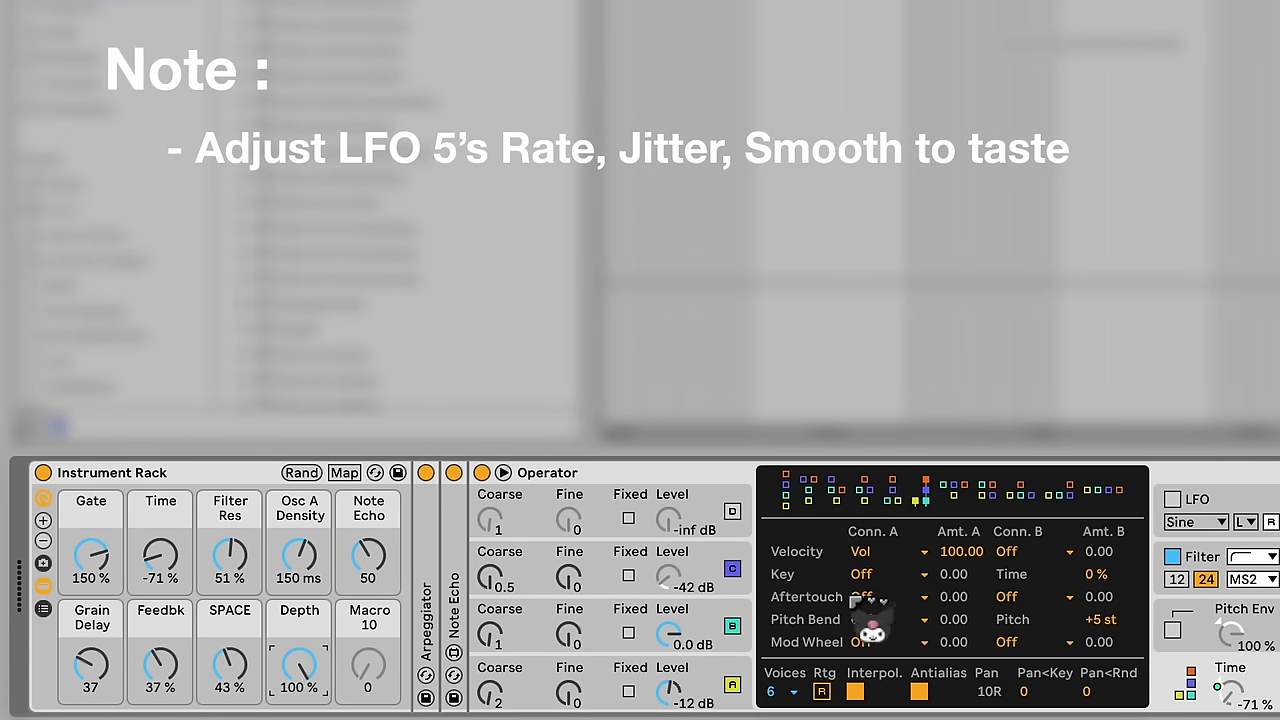
key("super+r")
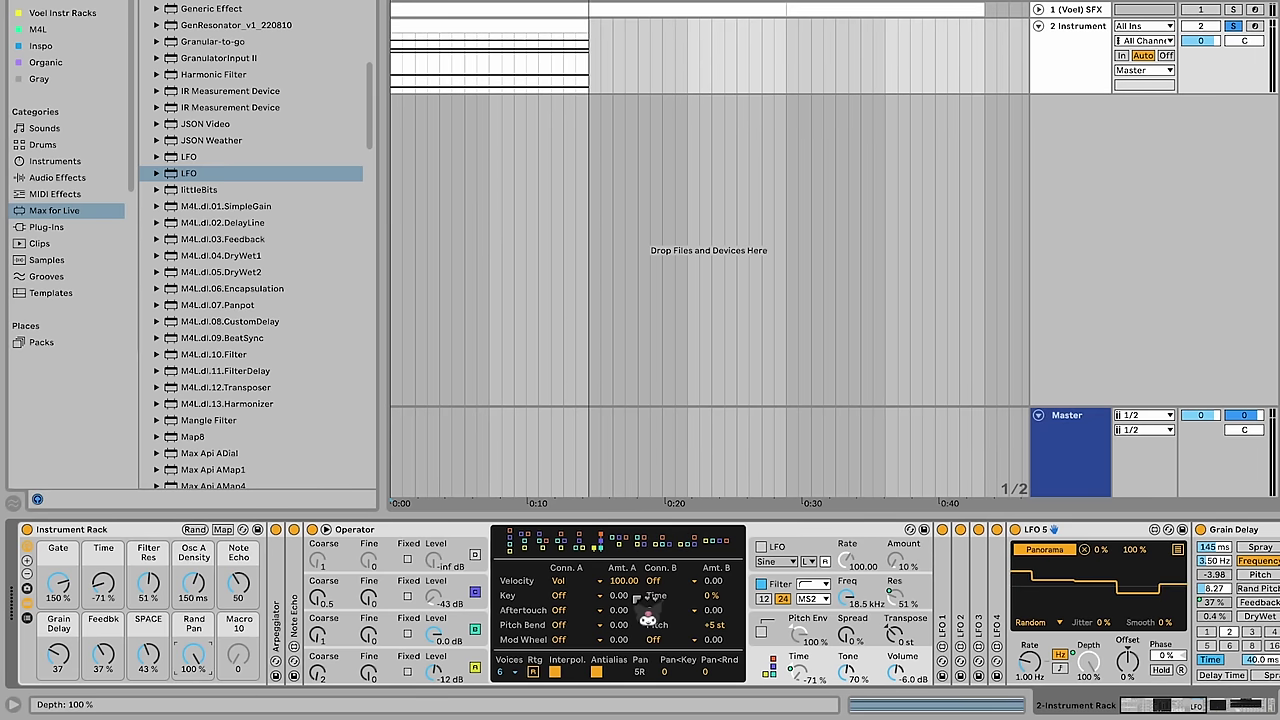
Find the OTT preset among the audio effects, add it after the Hybrid Reverb and map its Amount to Macro 10
left_click(298, 0)
type("s")
left_click(60, 180)
left_click(147, 0)
left_click(160, 1)
left_click_drag(187, 12, 1063, 609)
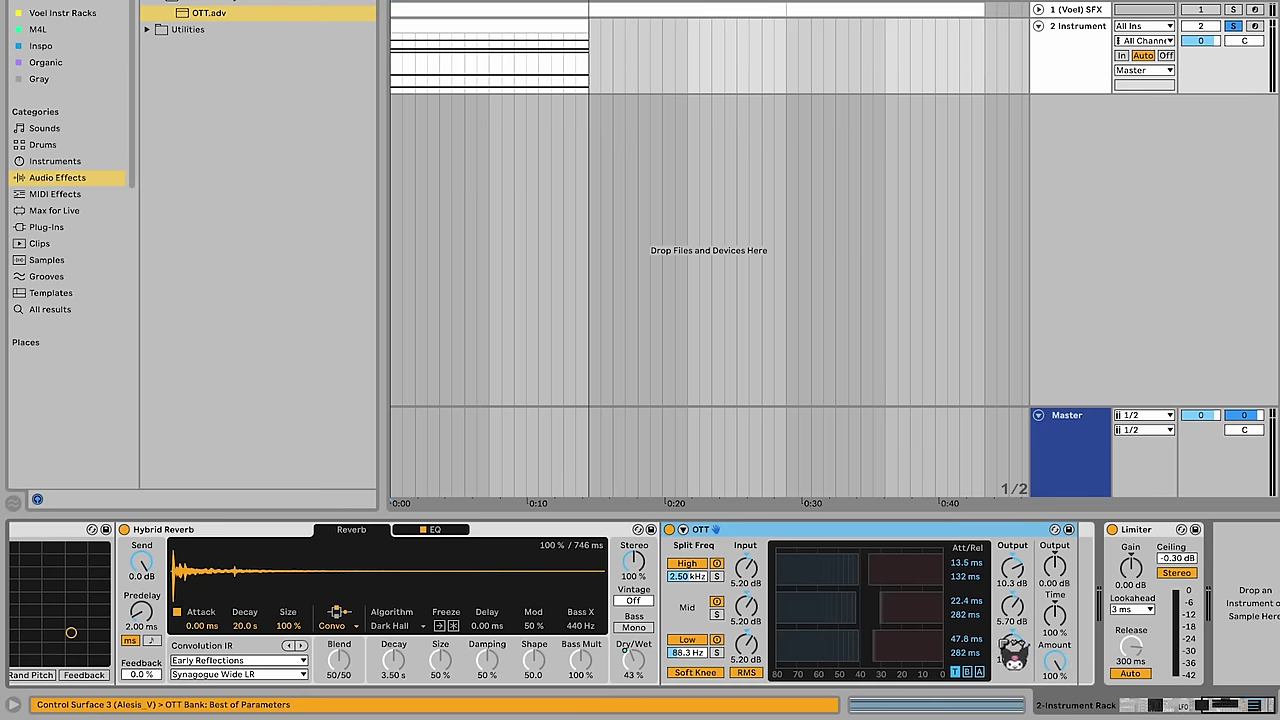
right_click(1010, 645)
left_click(1142, 576)
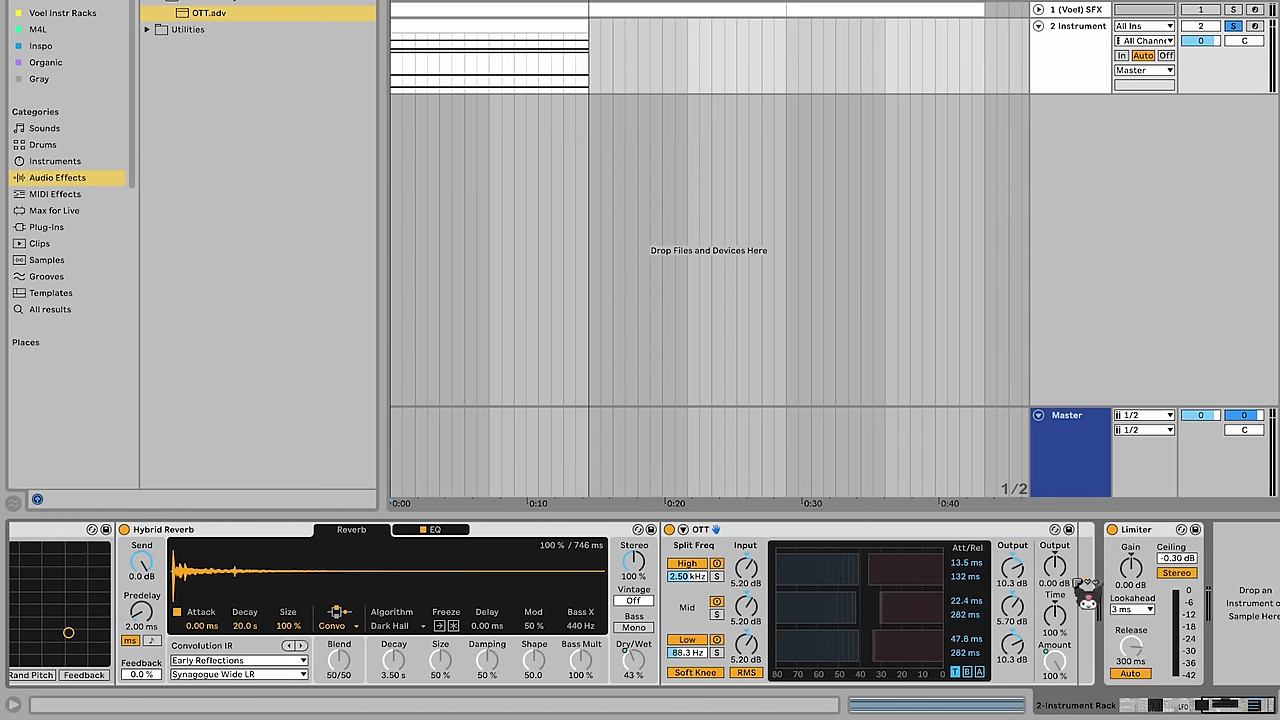
Add an EQ Eight and place it between OTT and the Limiter
key("ctrl+f")
key("Return")
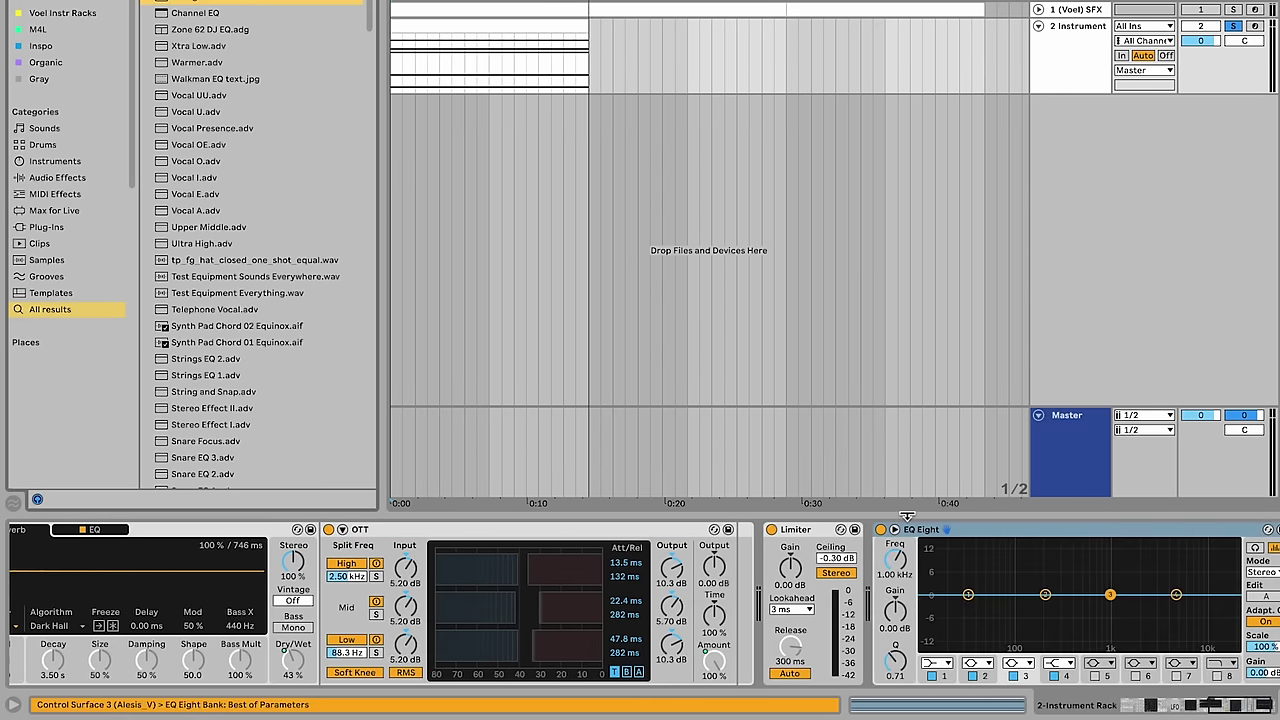
left_click_drag(912, 527, 748, 584)
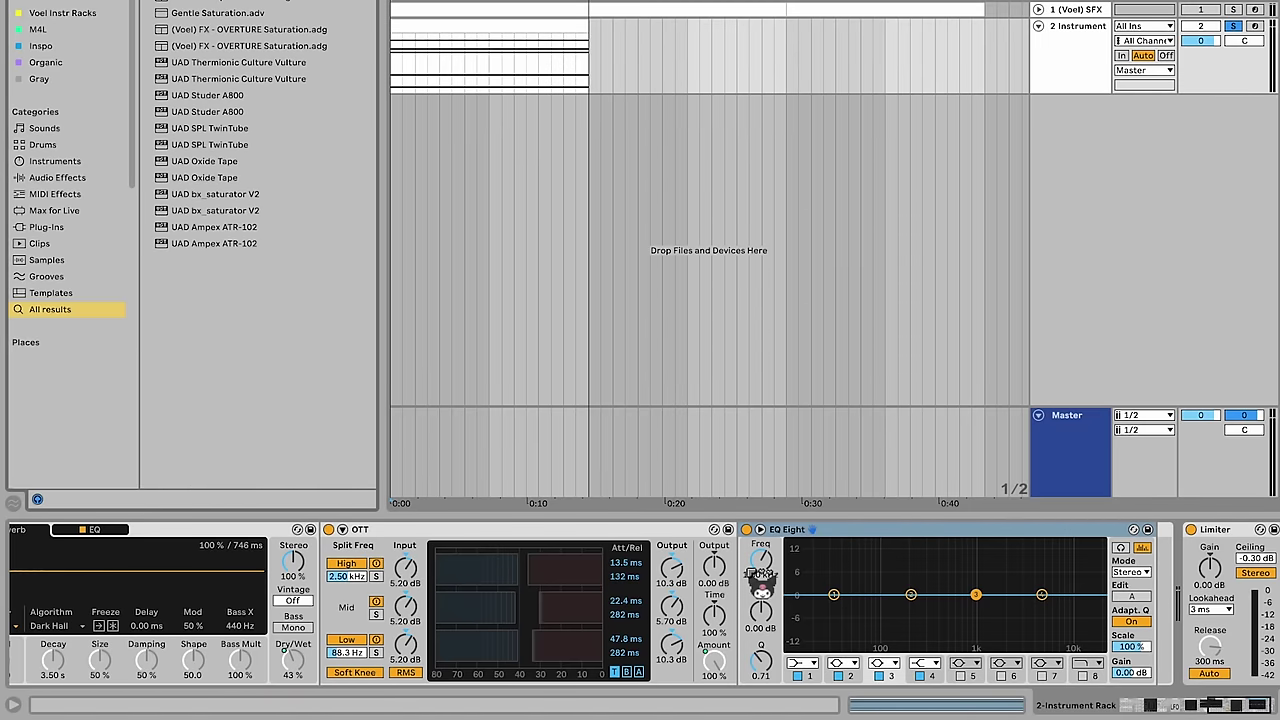
Add a Saturator after the EQ Eight and set its curve to Soft Sine
left_click_drag(465, 148, 1138, 609)
left_click(1058, 620)
left_click(1072, 646)
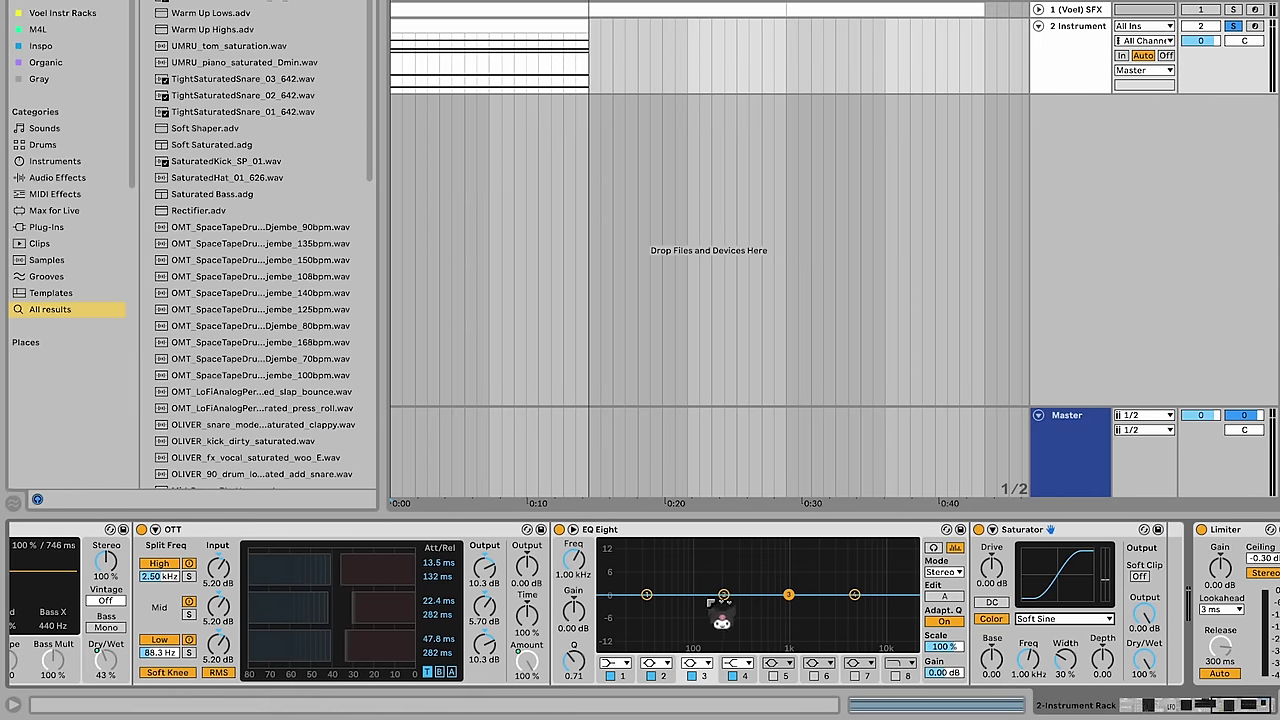
Shape the EQ Eight with slight cuts around 220 Hz and 1 kHz, a raised high shelf, and band 6 enabled
left_click_drag(712, 600, 729, 602)
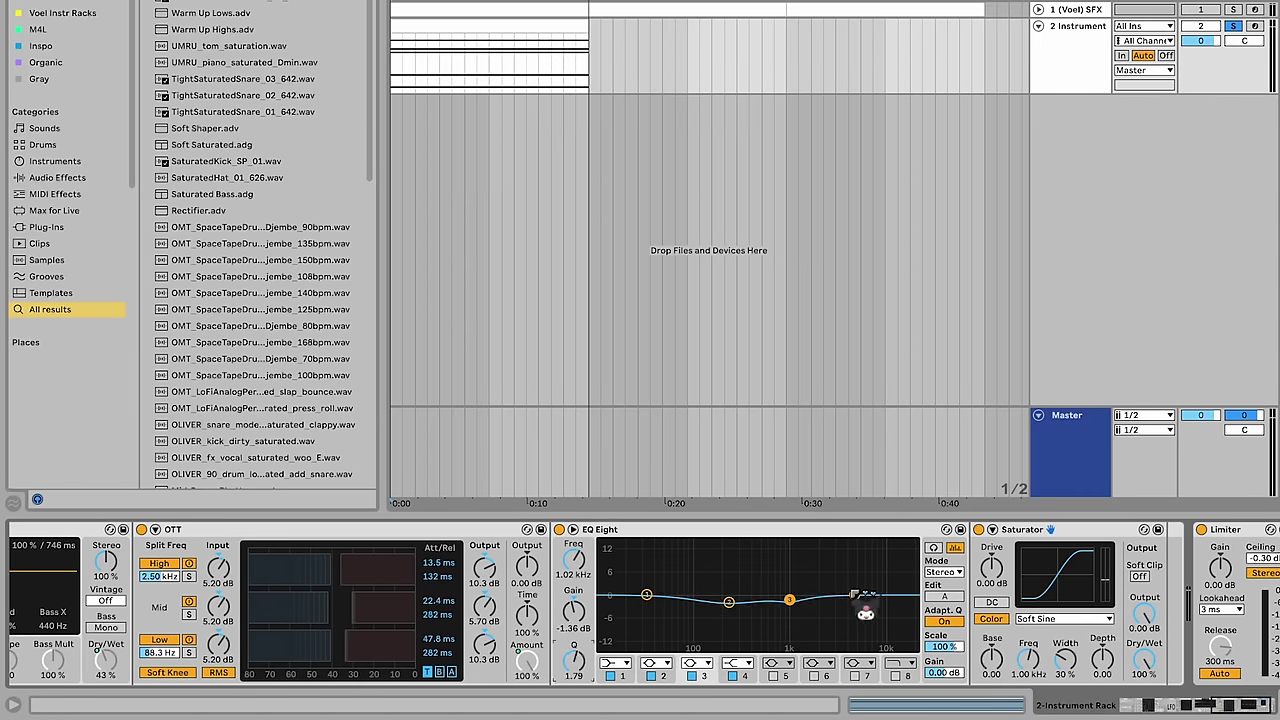
left_click_drag(855, 594, 872, 581)
left_click(728, 602)
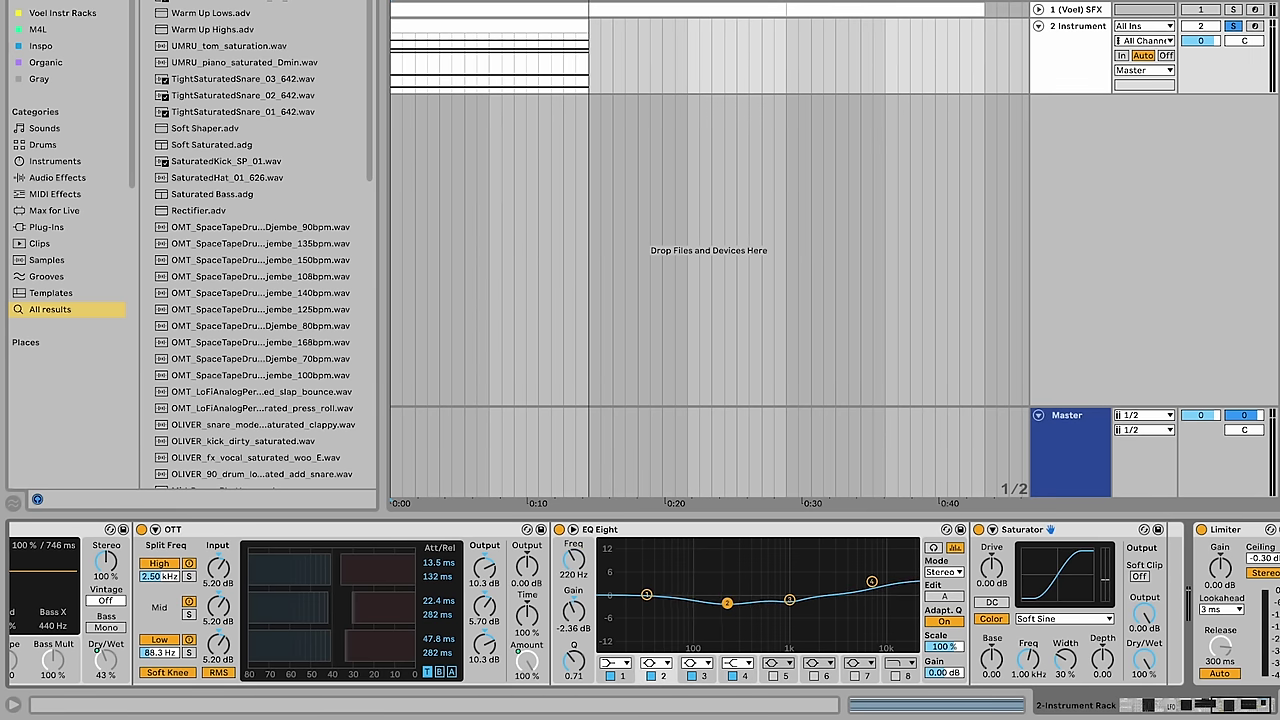
left_click(812, 676)
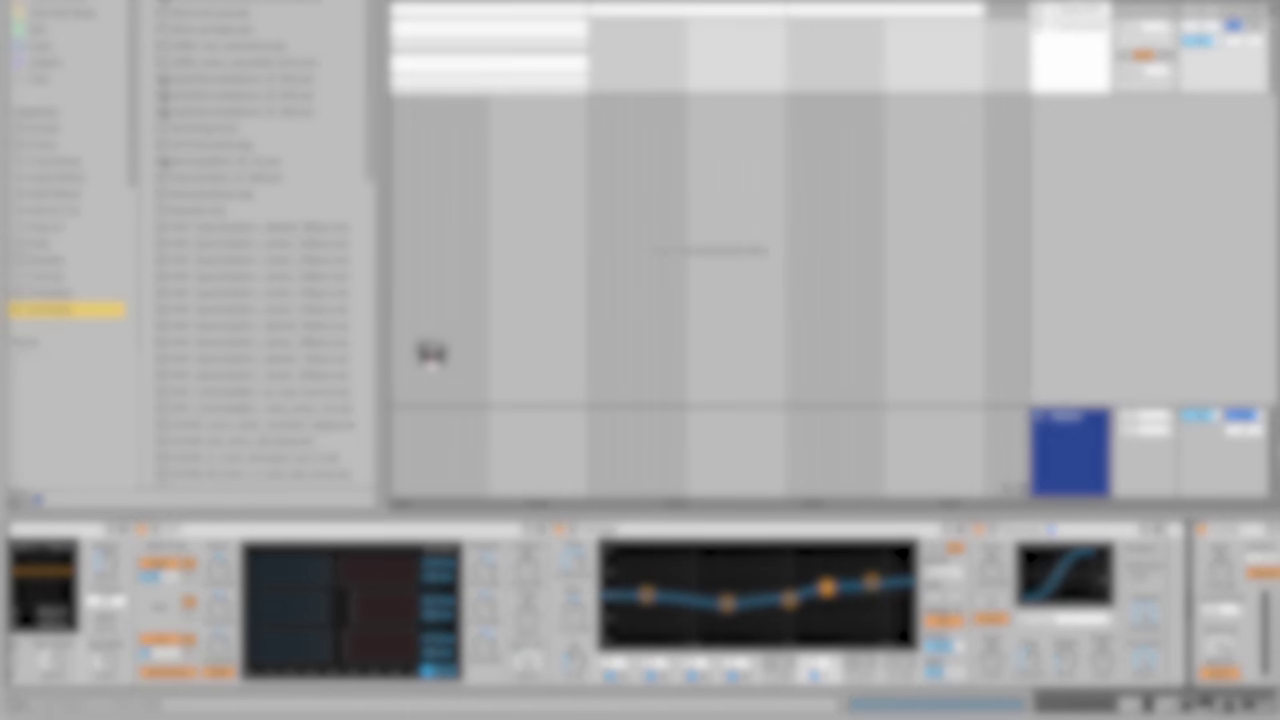
Randomize all macros of the finished SFX rack twice while the MIDI clip plays
left_click(430, 26)
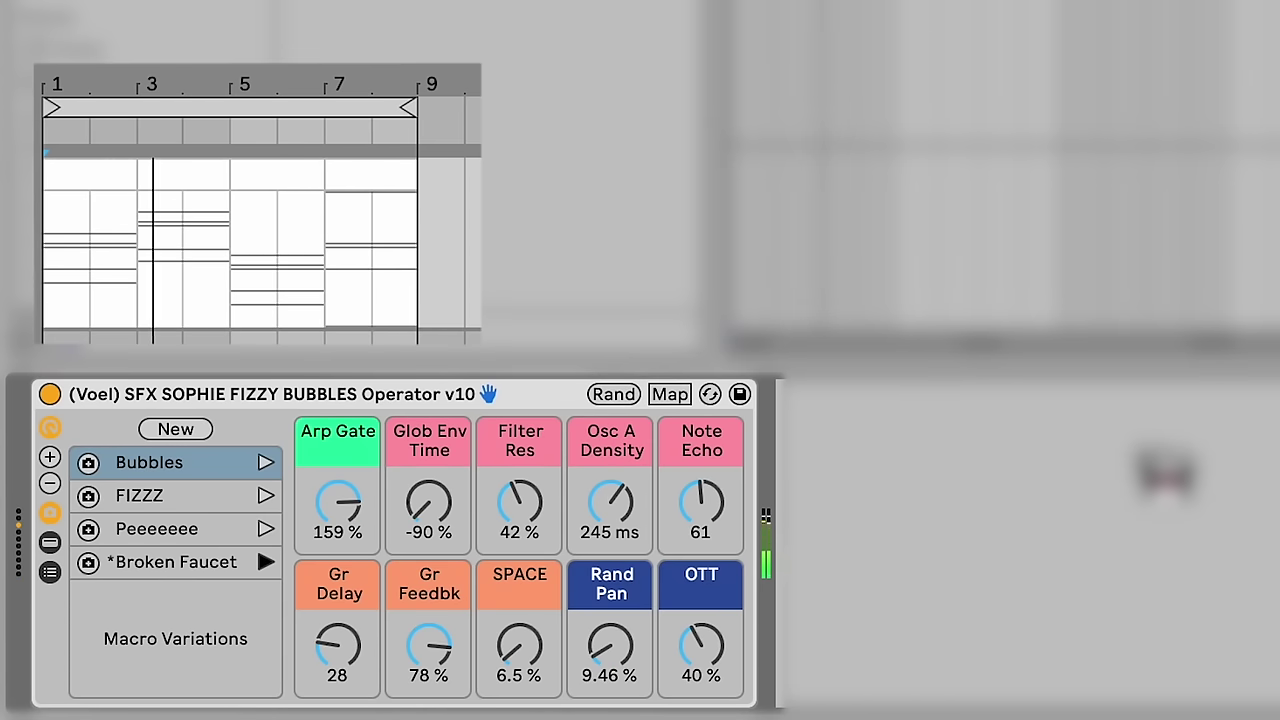
left_click(612, 396)
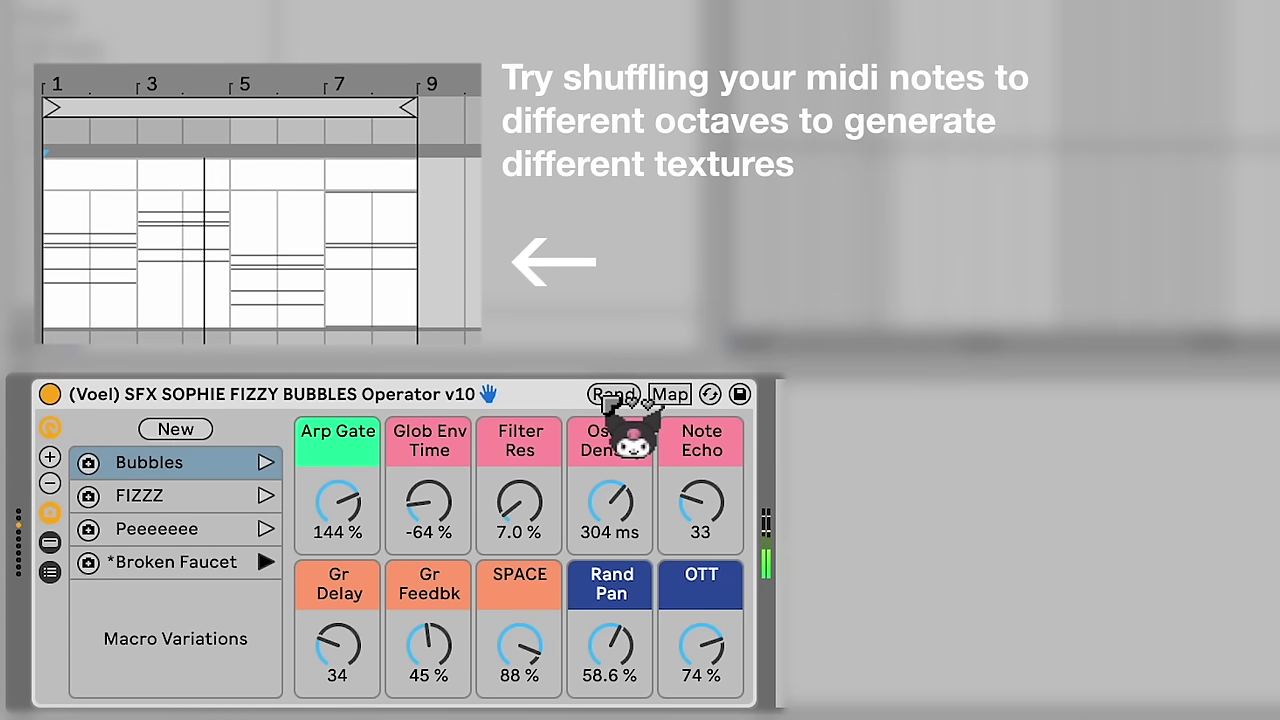
left_click(610, 398)
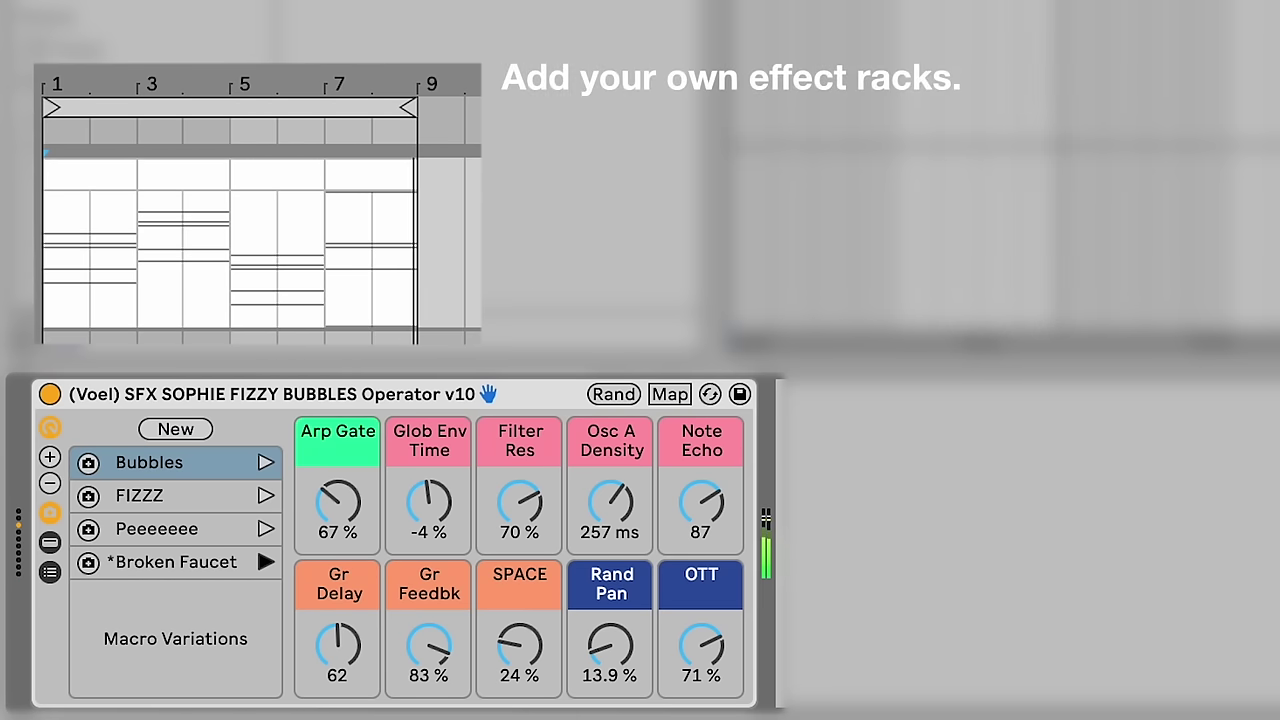
Raise the SPACE macro to 100 % and lower the OTT macro to 61 %
mouse_move(520, 645)
left_mouse_down()
mouse_move(520, 600)
mouse_move(520, 648)
mouse_move(520, 630)
left_mouse_up()
left_click_drag(688, 672, 688, 706)
mouse_move(702, 645)
left_mouse_down()
mouse_move(702, 612)
mouse_move(716, 640)
mouse_move(700, 646)
left_mouse_up()
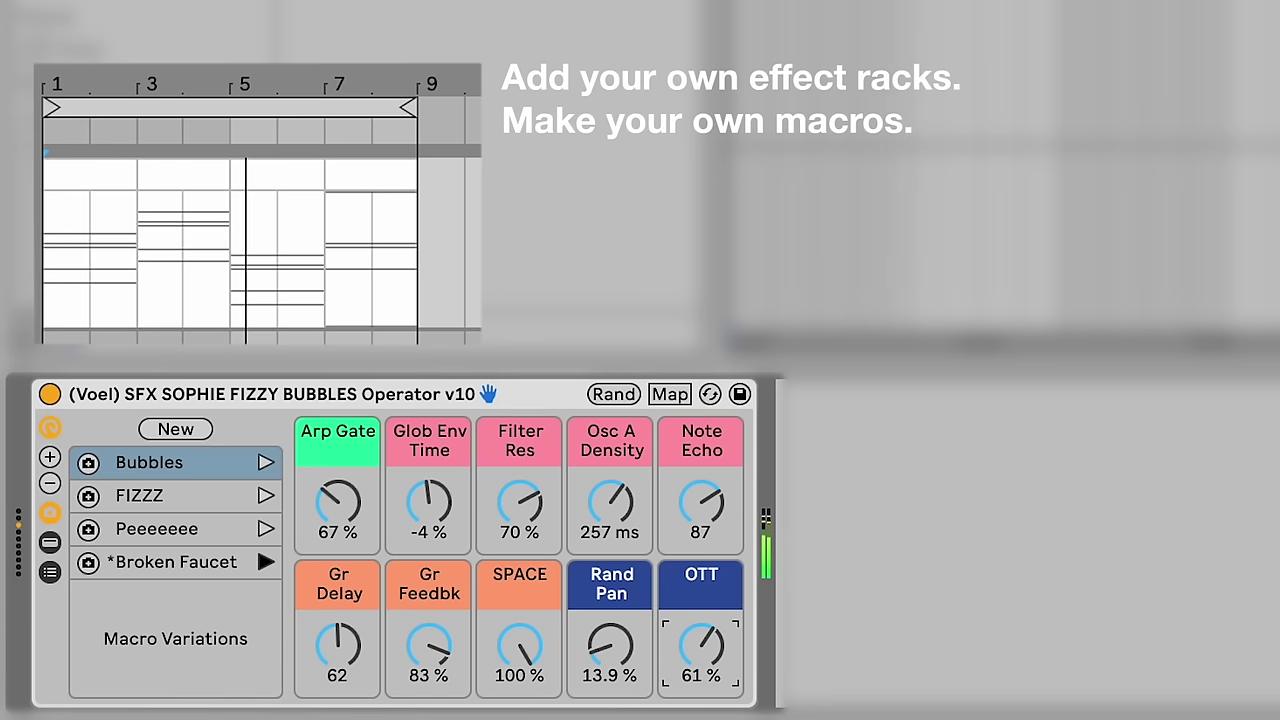
Set the Filter Res macro to 89 %, and randomize all of the SFX rack's macros three times during playback
left_click(524, 534)
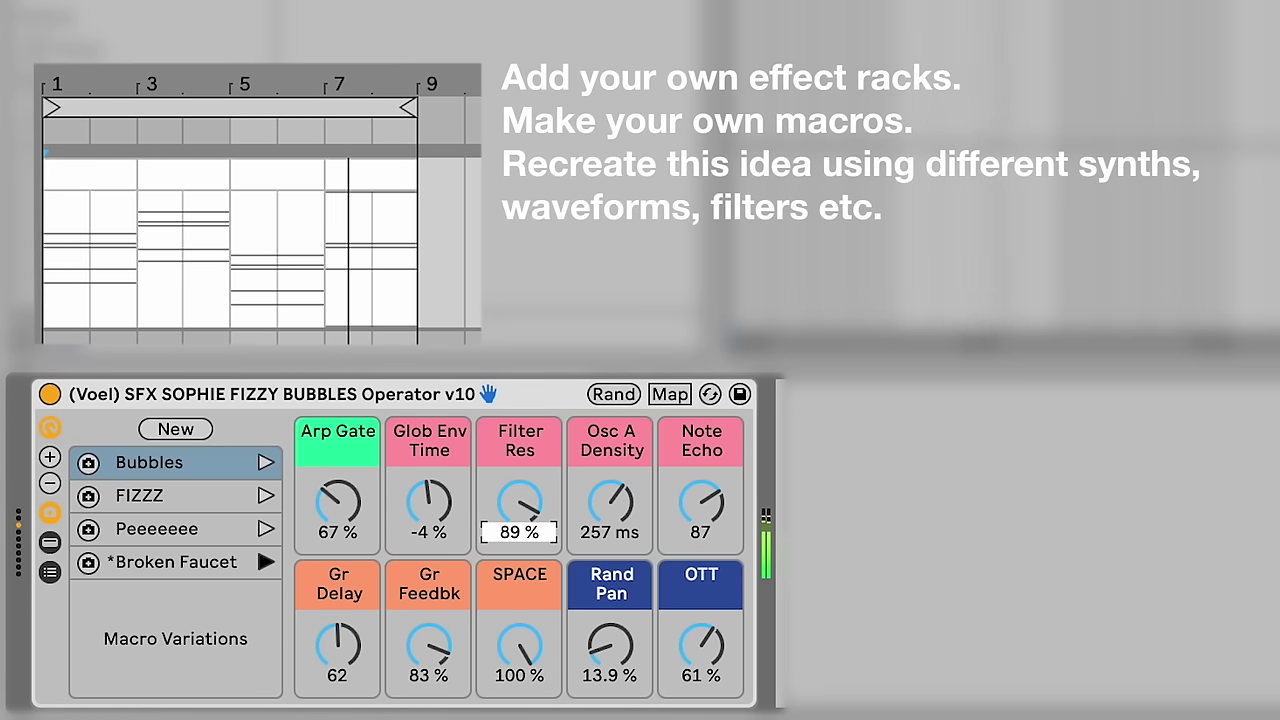
left_click(612, 394)
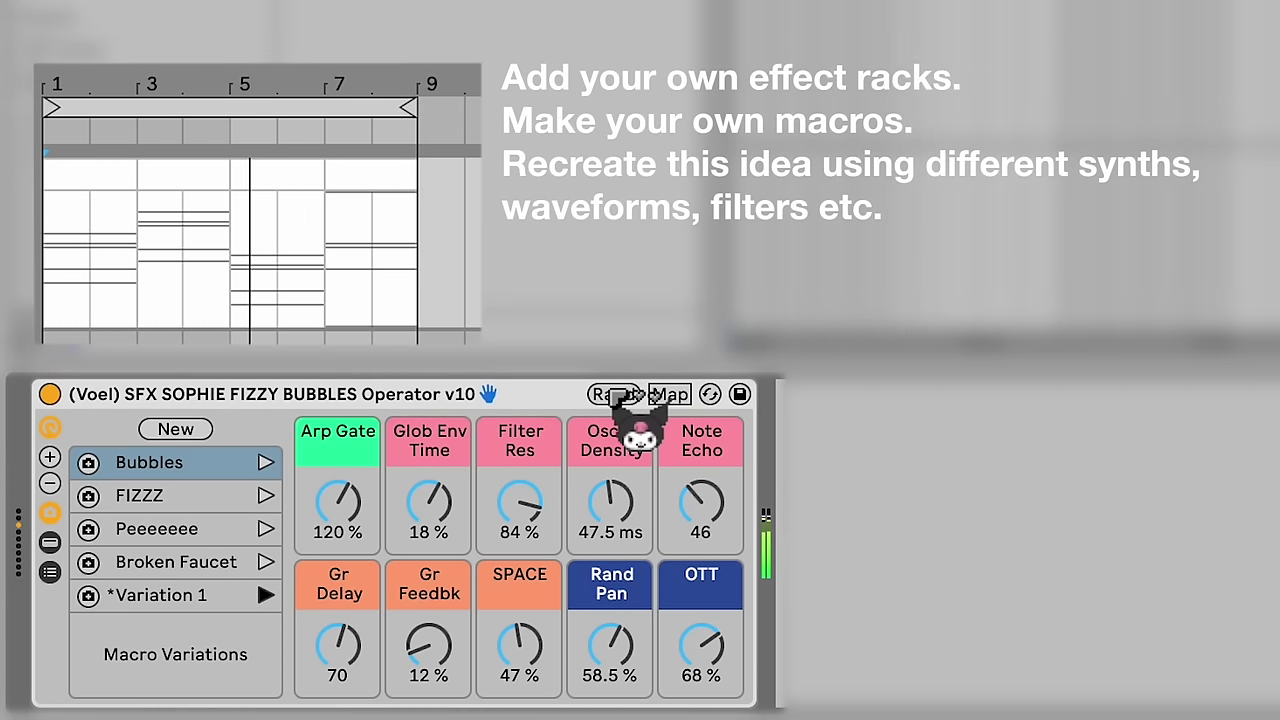
left_click(612, 394)
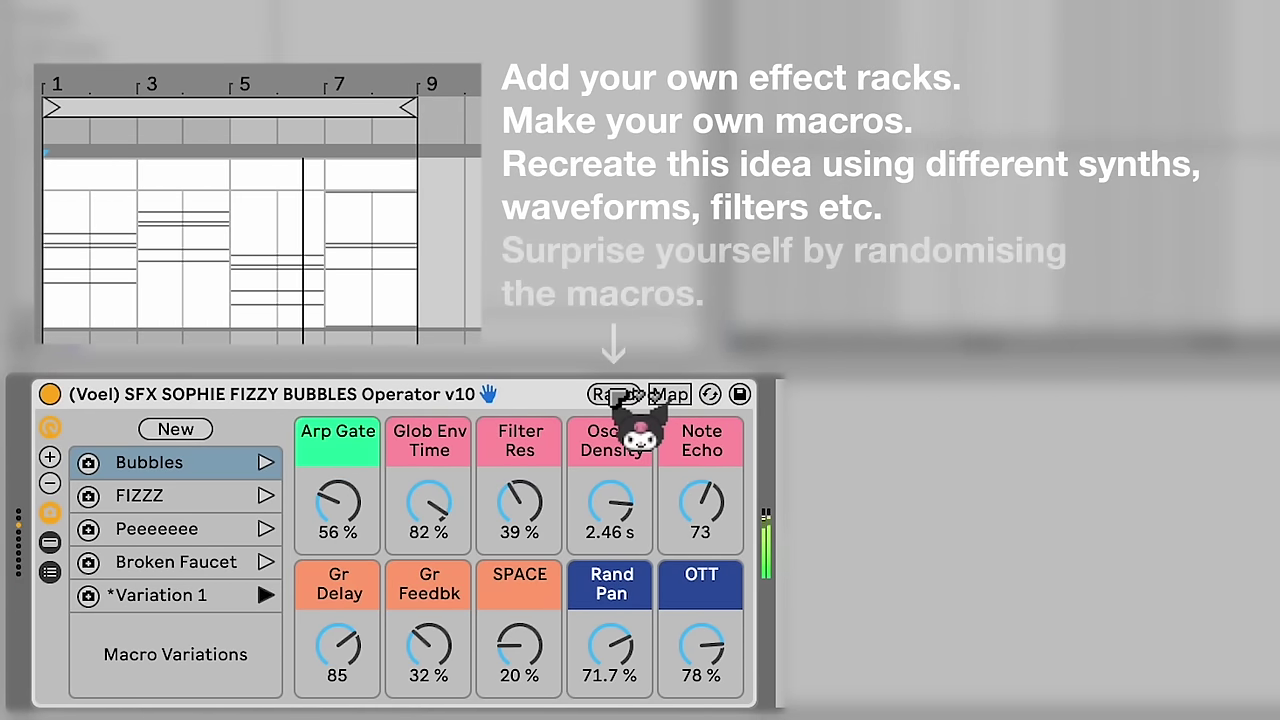
left_click(612, 394)
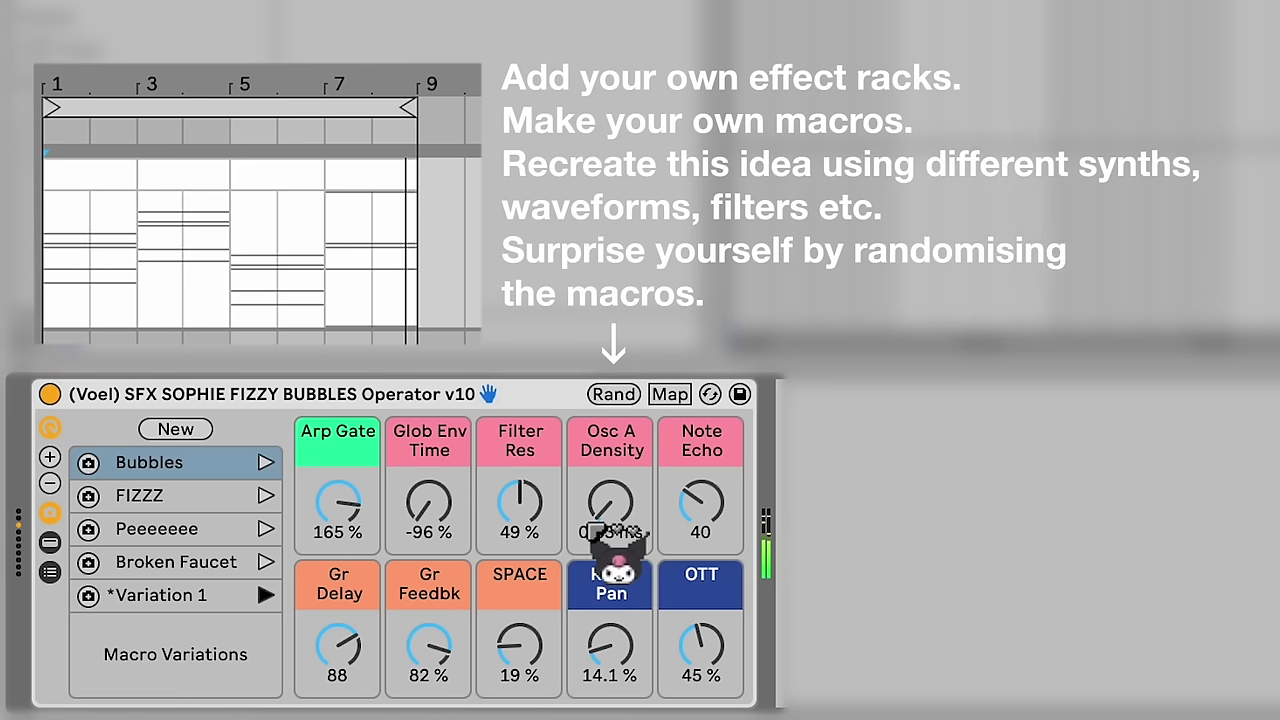
Set Osc A Density to 29.3 ms, Filter Res to 68 % and SPACE to 7.1 %, and adjust the Gr Delay macro slightly
left_click_drag(600, 505, 600, 480)
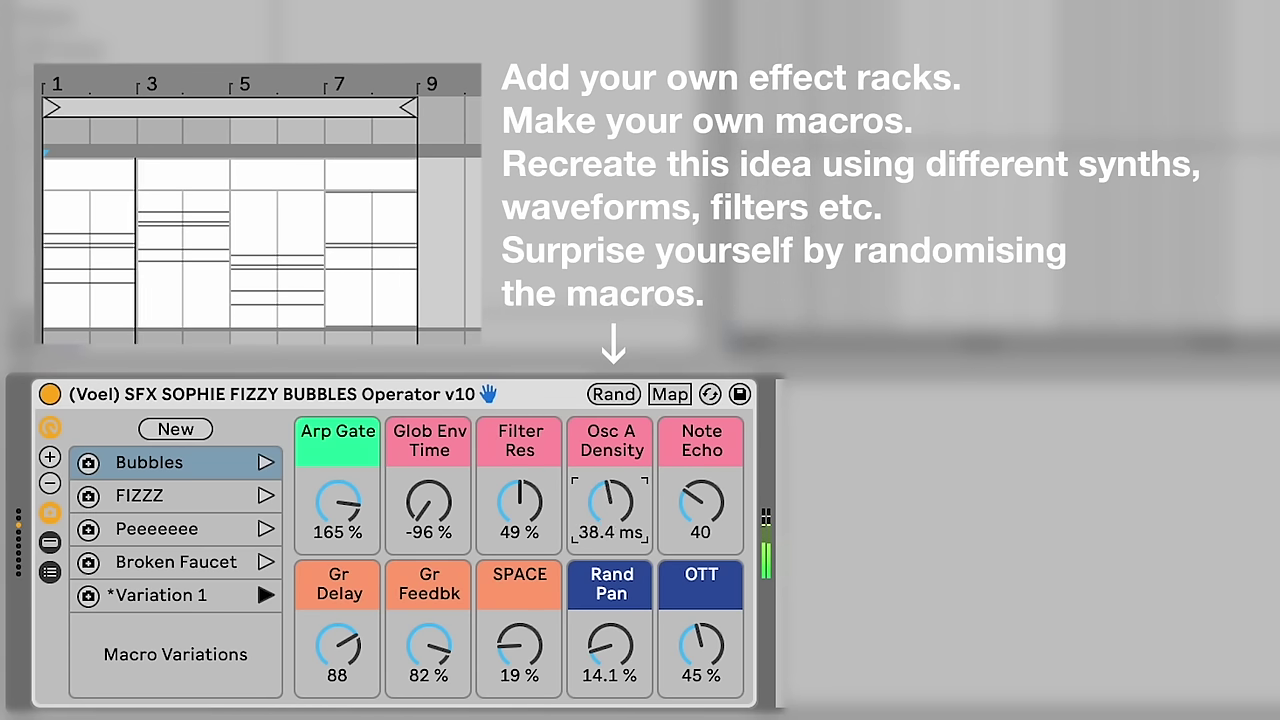
left_click_drag(600, 505, 600, 510)
left_click_drag(519, 513, 519, 496)
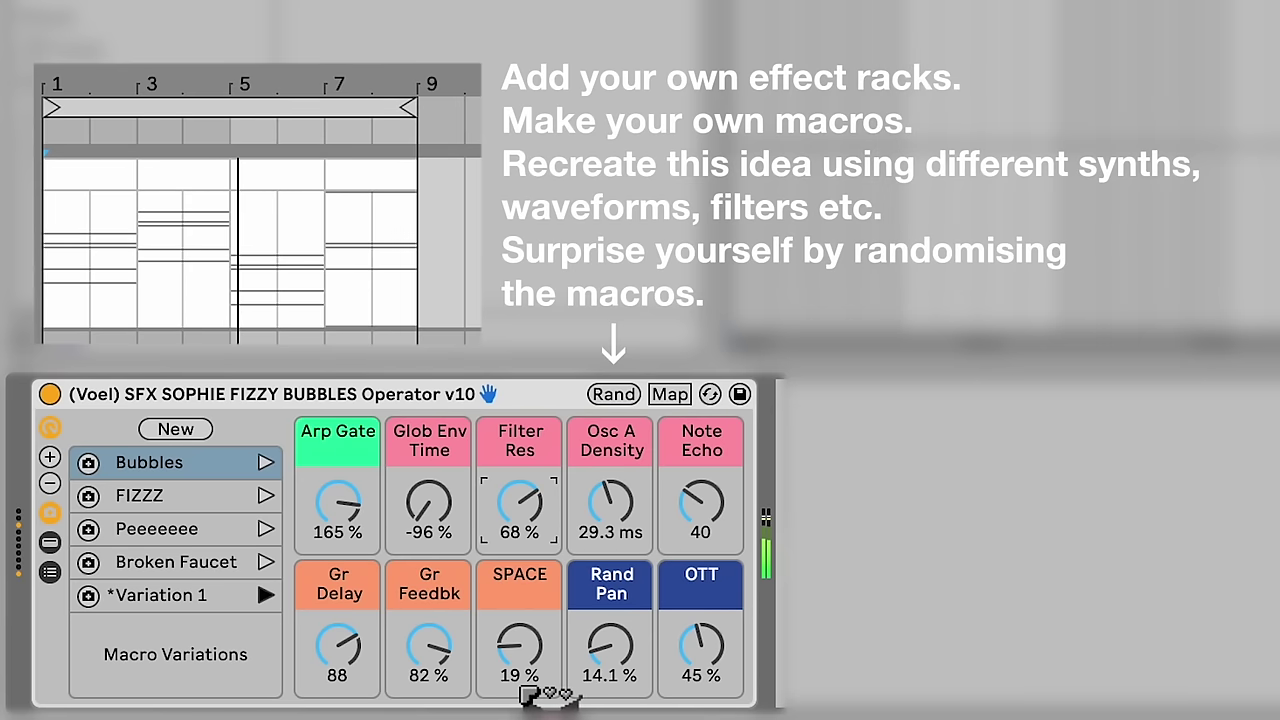
left_click_drag(519, 645, 519, 665)
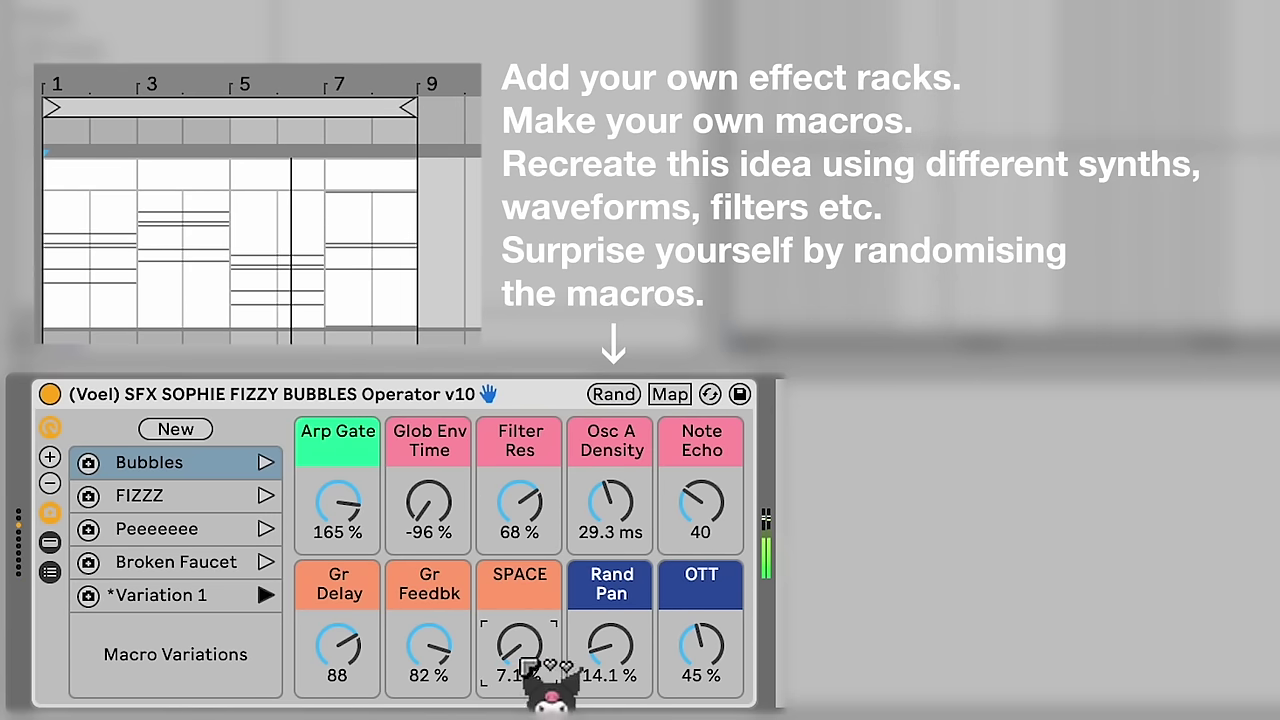
left_click_drag(338, 650, 338, 640)
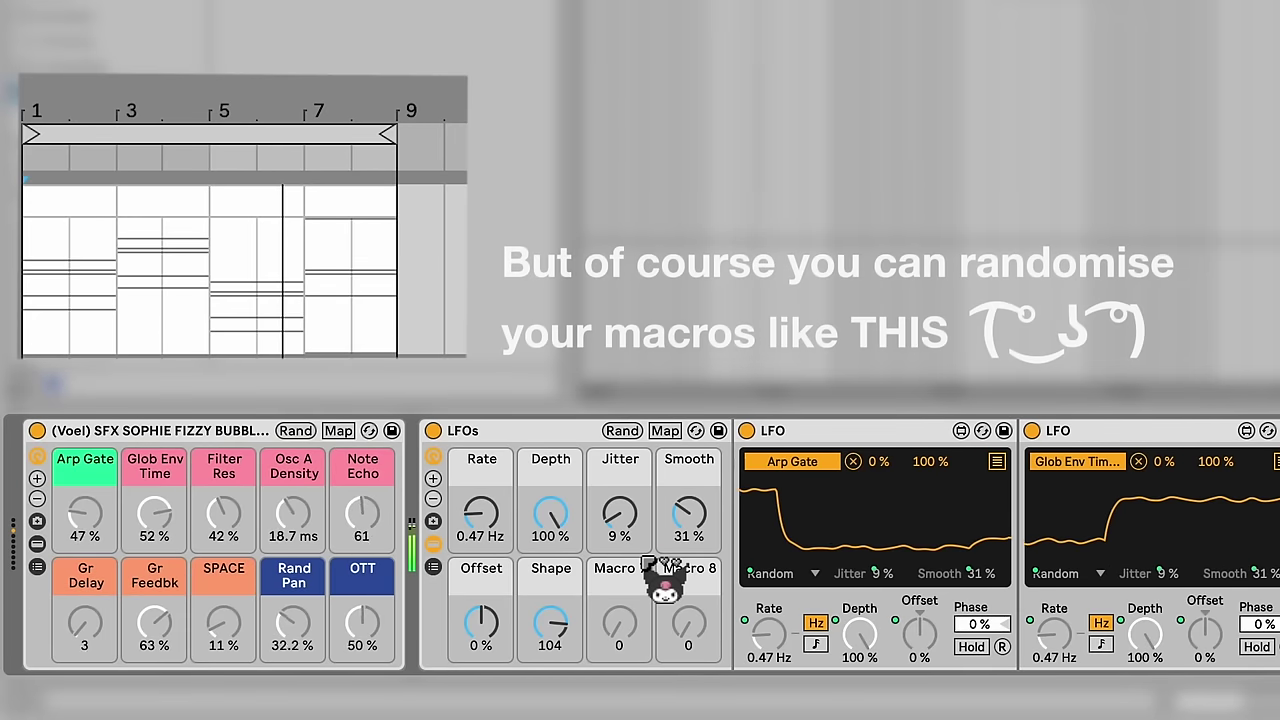
Look through the chain of LFO devices that modulate the SFX rack's macros
scroll(638, 600, "right", 2)
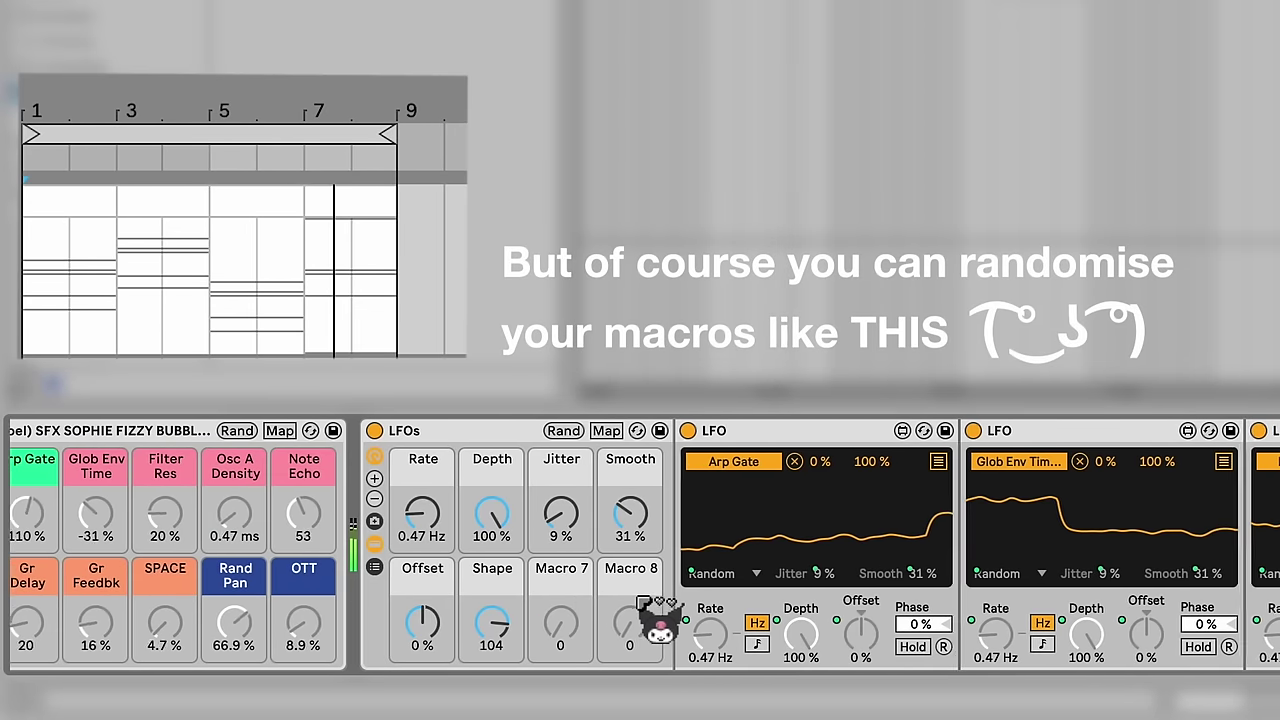
scroll(640, 602, "right", 8)
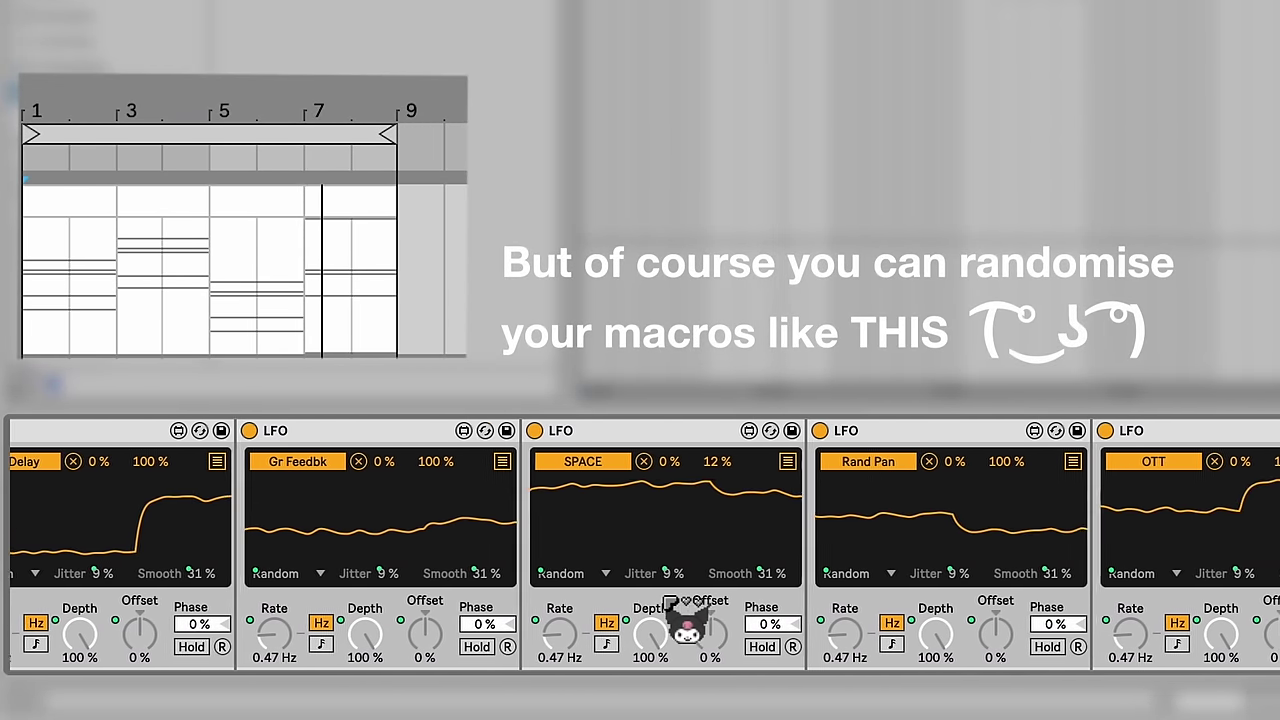
scroll(668, 602, "right", 6)
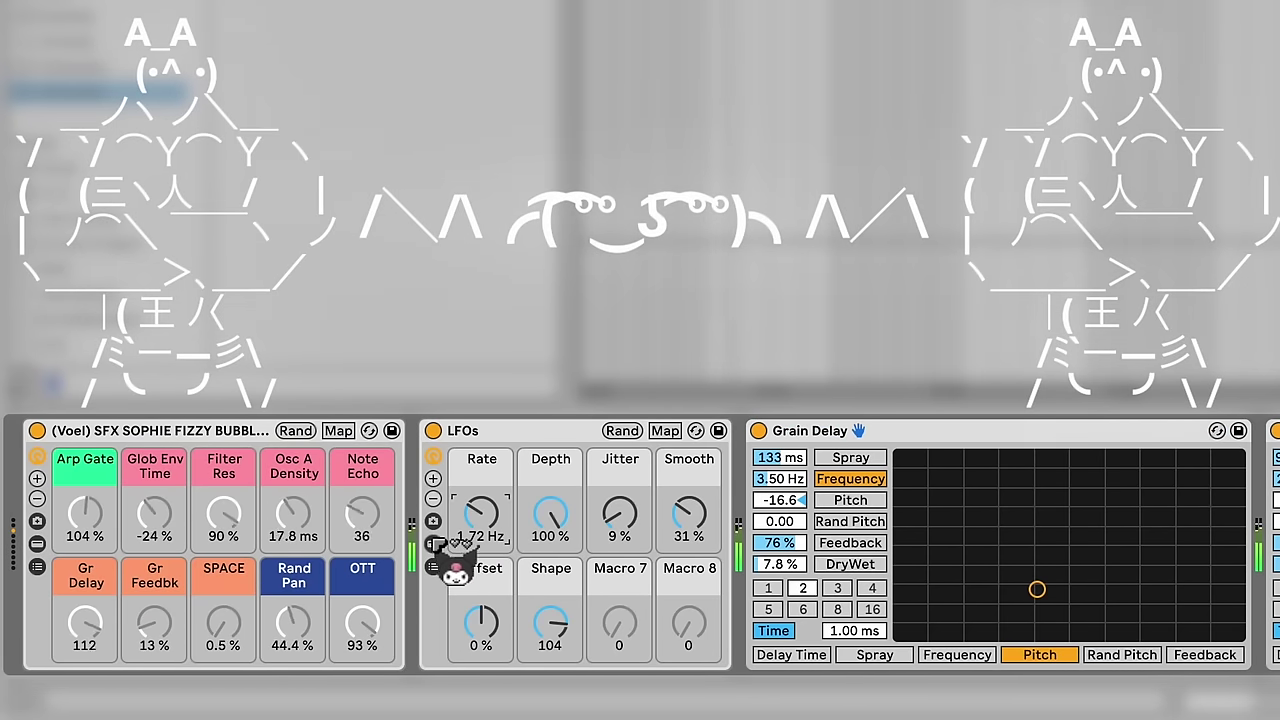
Set the Jitter macro of the LFOs rack to 61 %
left_click(433, 543)
left_click(433, 543)
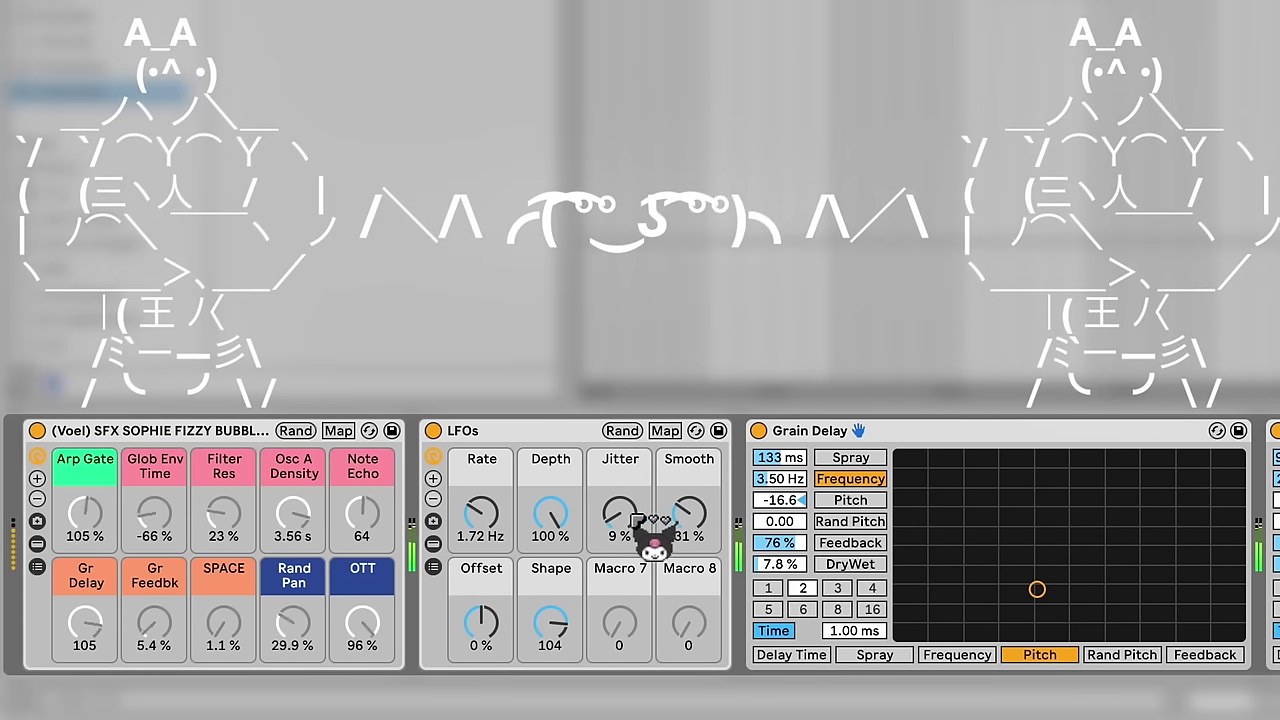
left_click_drag(619, 513, 619, 500)
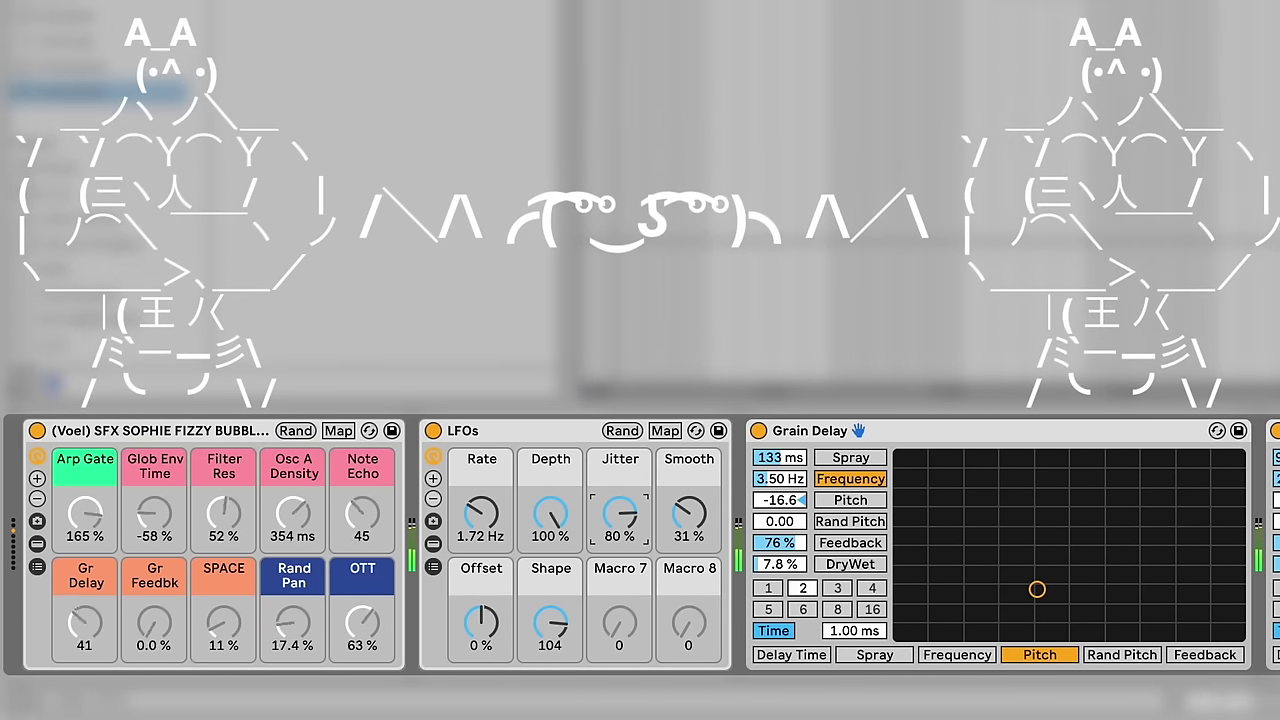
left_click_drag(619, 513, 619, 530)
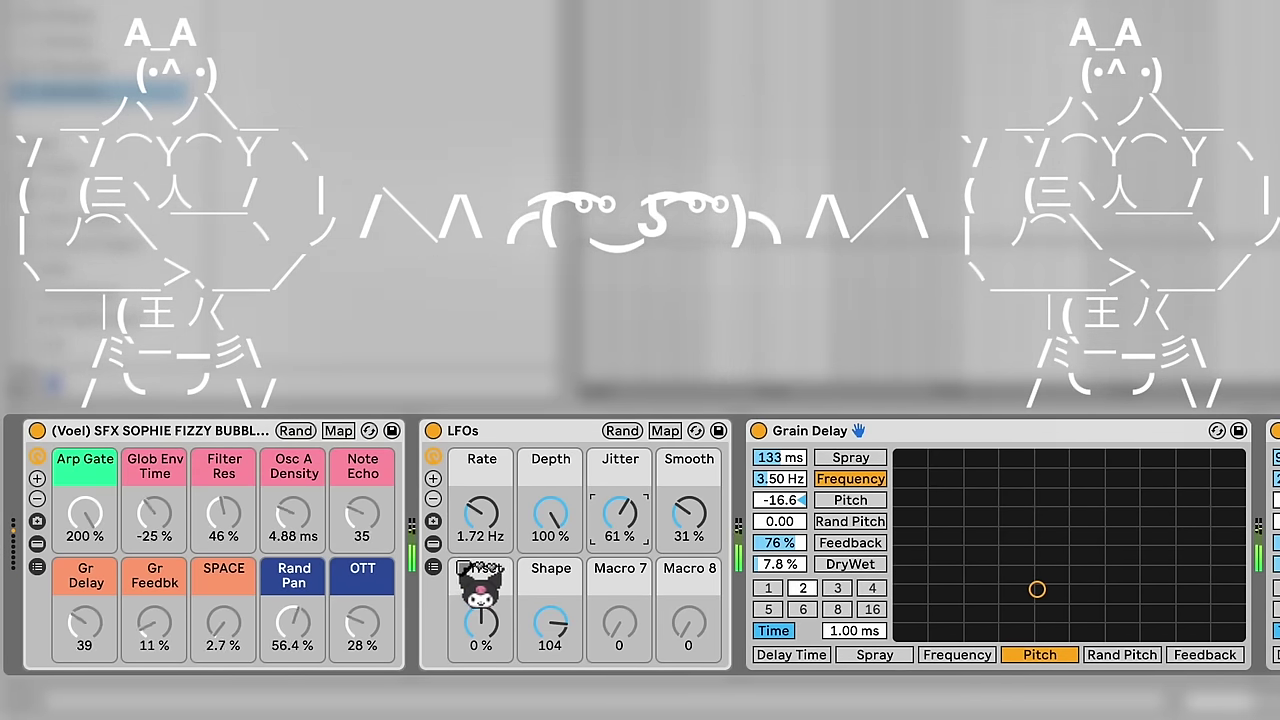
Expand the LFOs rack to examine the jittered random waveforms of its LFO devices, and collapse its devices again
left_click(431, 544)
scroll(823, 567, "right", 9)
scroll(823, 567, "right", 4)
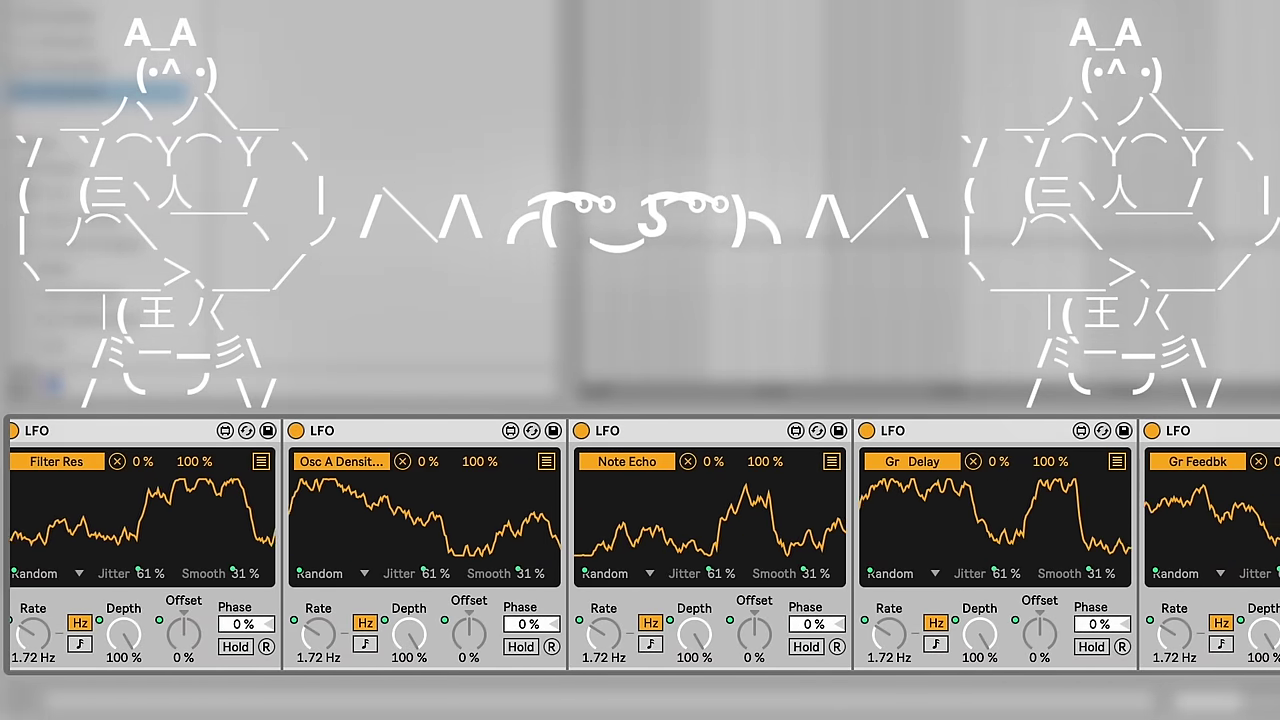
scroll(337, 612, "left", 10)
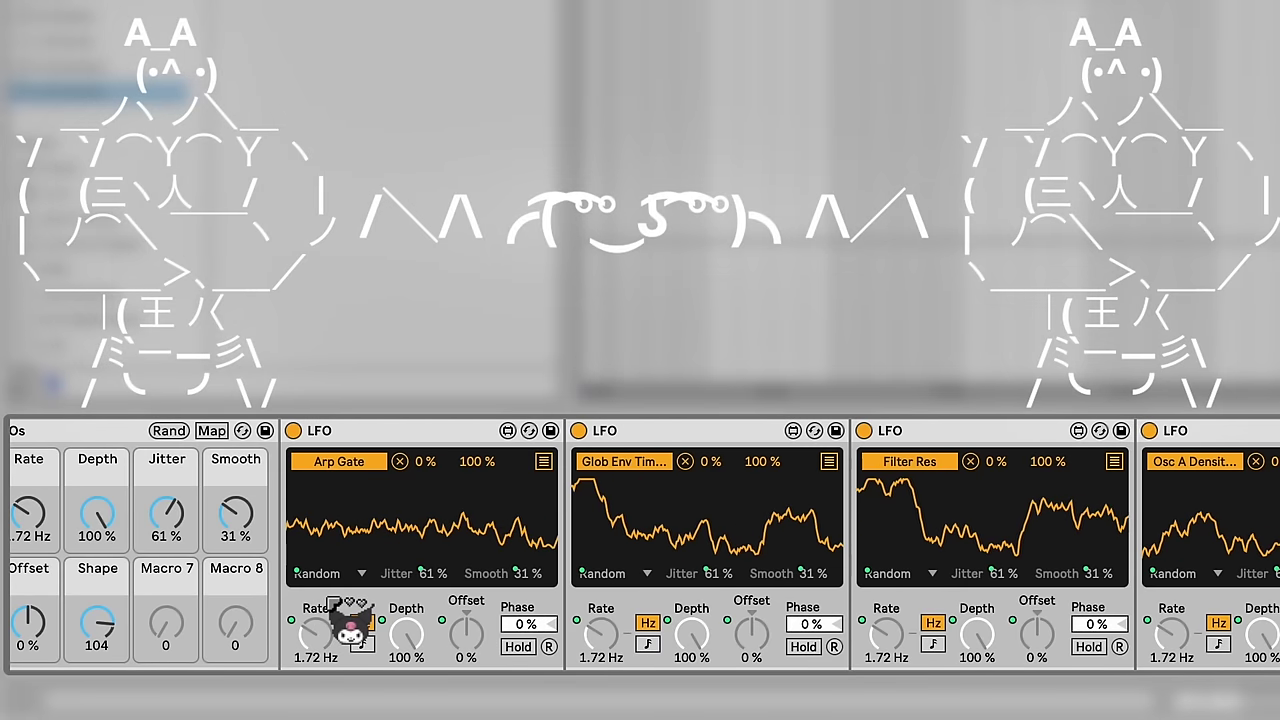
scroll(337, 608, "left", 8)
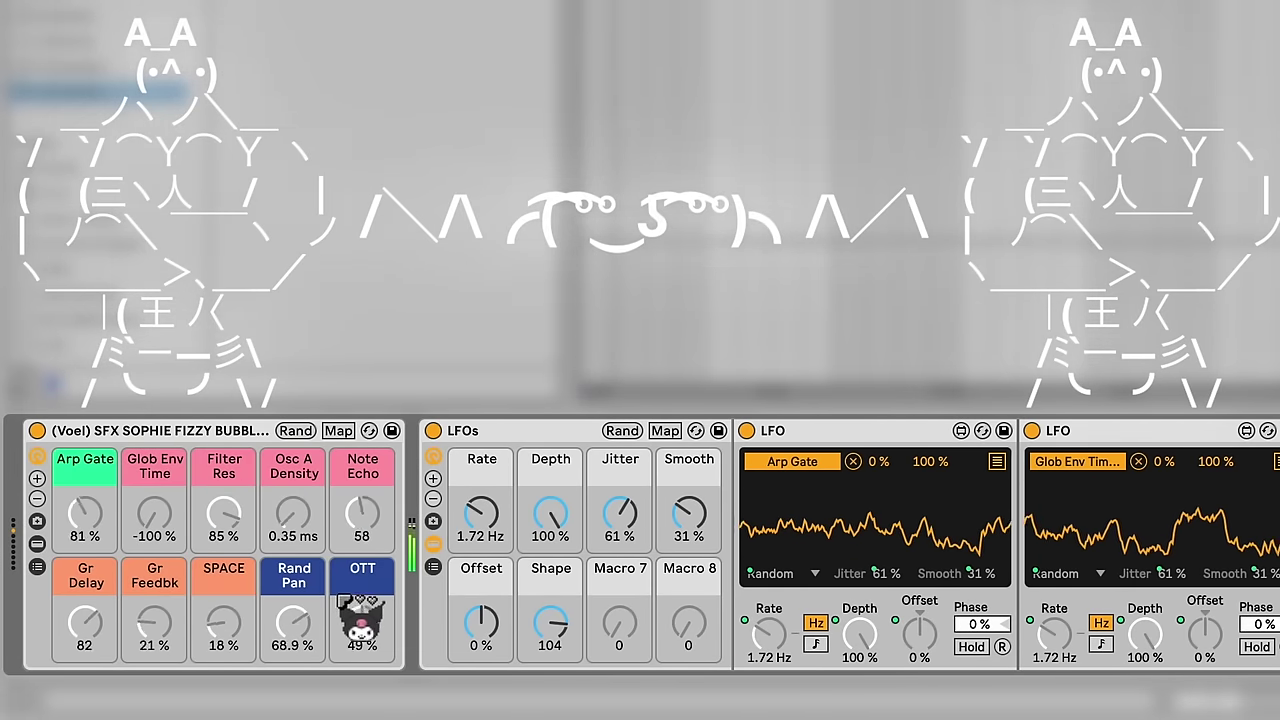
left_click(433, 544)
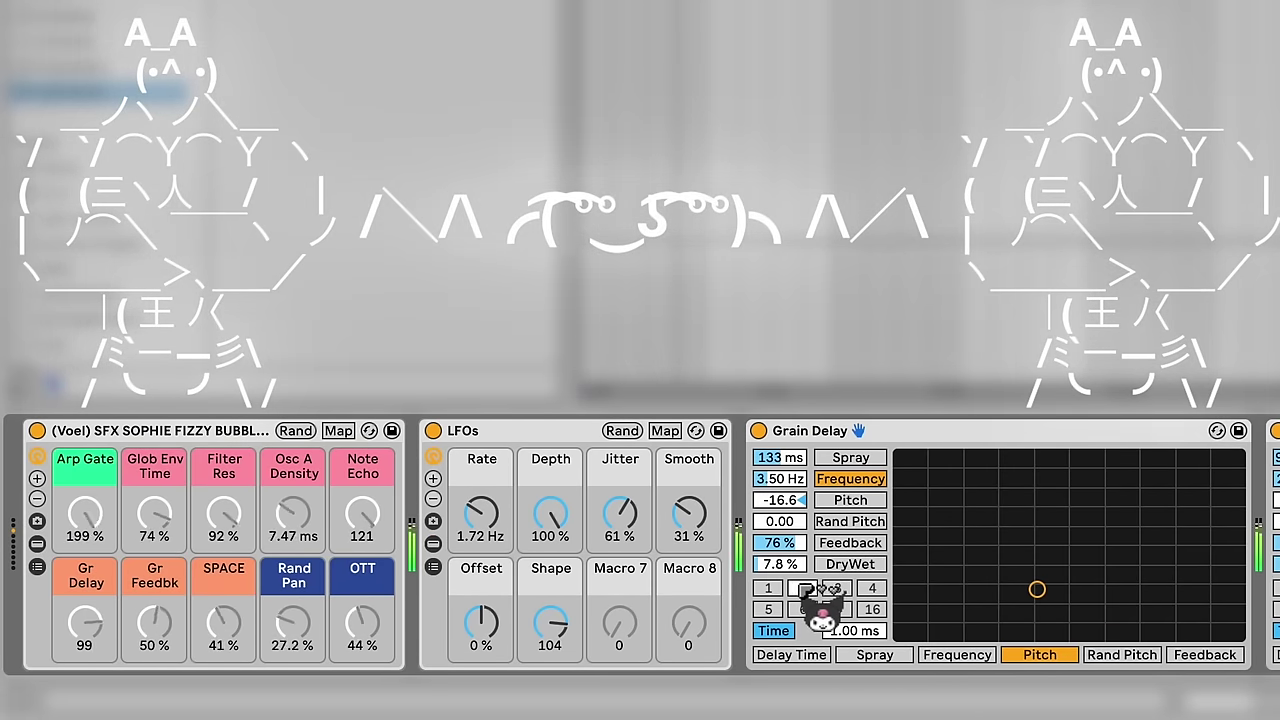
Raise the dry/wet mix to 8.6 % on the first Grain Delay and to 46 % on the second one
left_click_drag(781, 565, 781, 532)
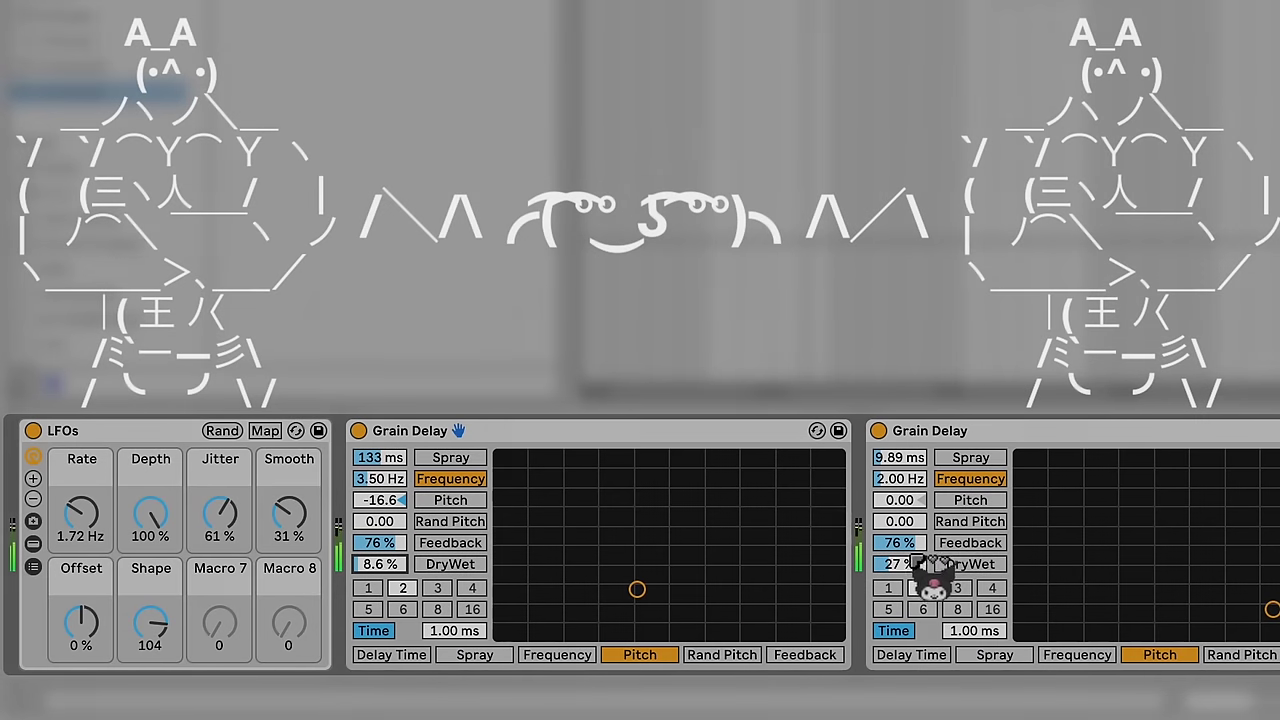
left_click(900, 563)
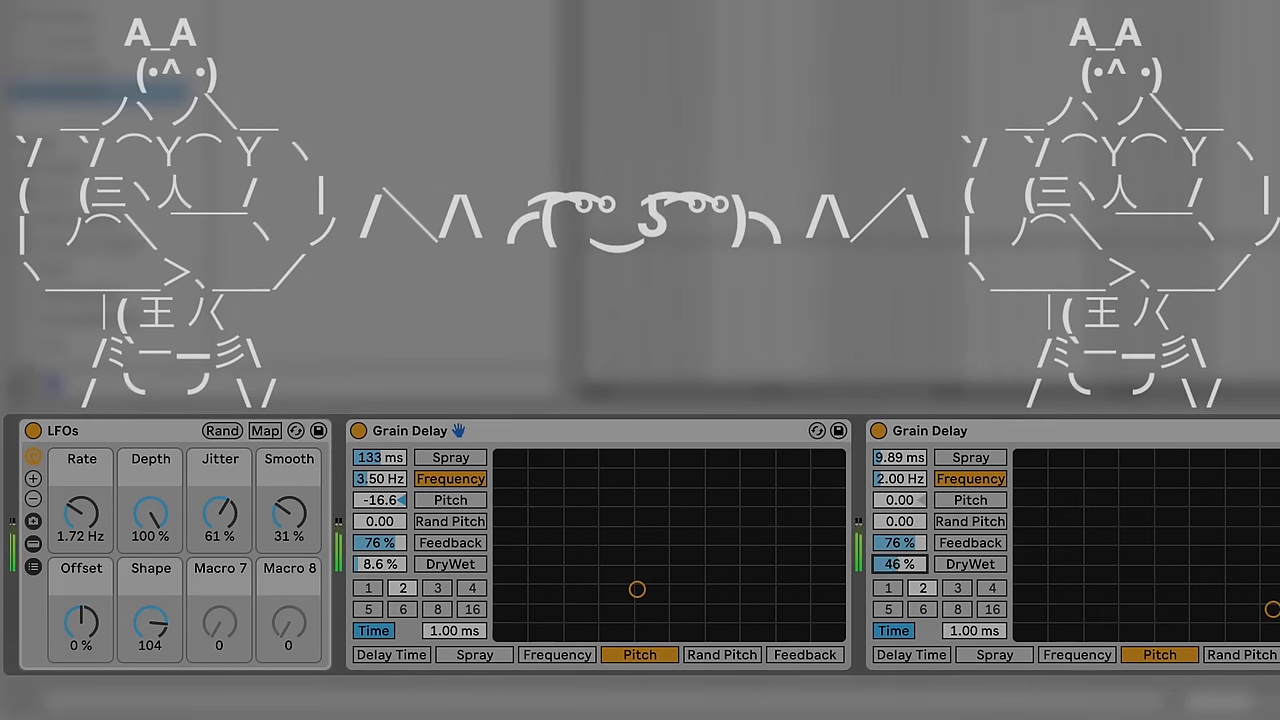